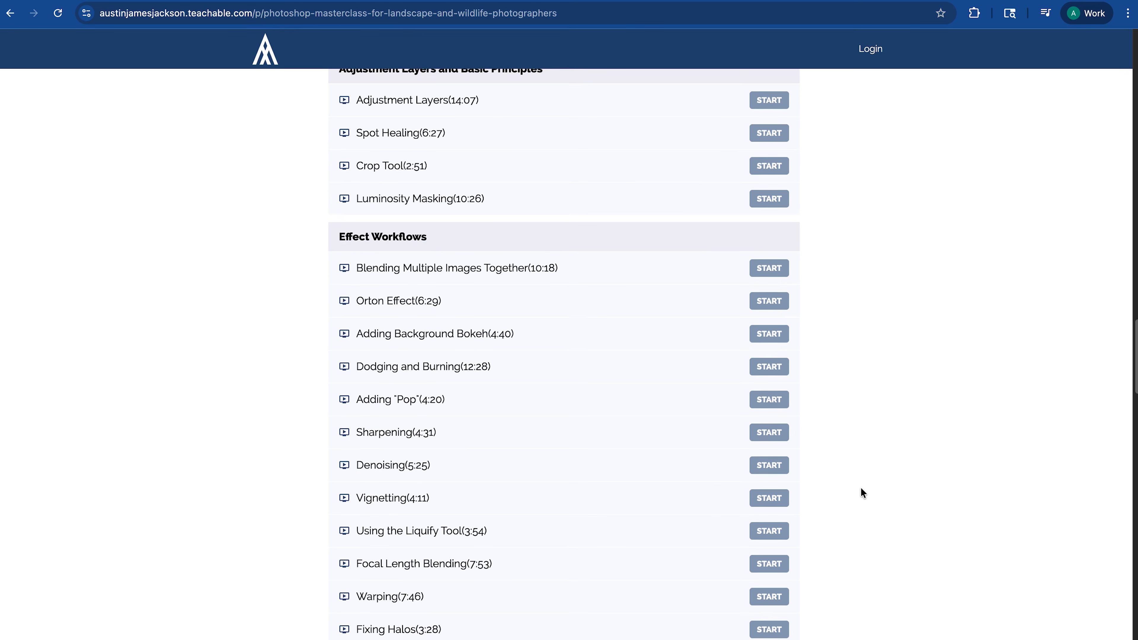
scroll(859, 484, "down", 2)
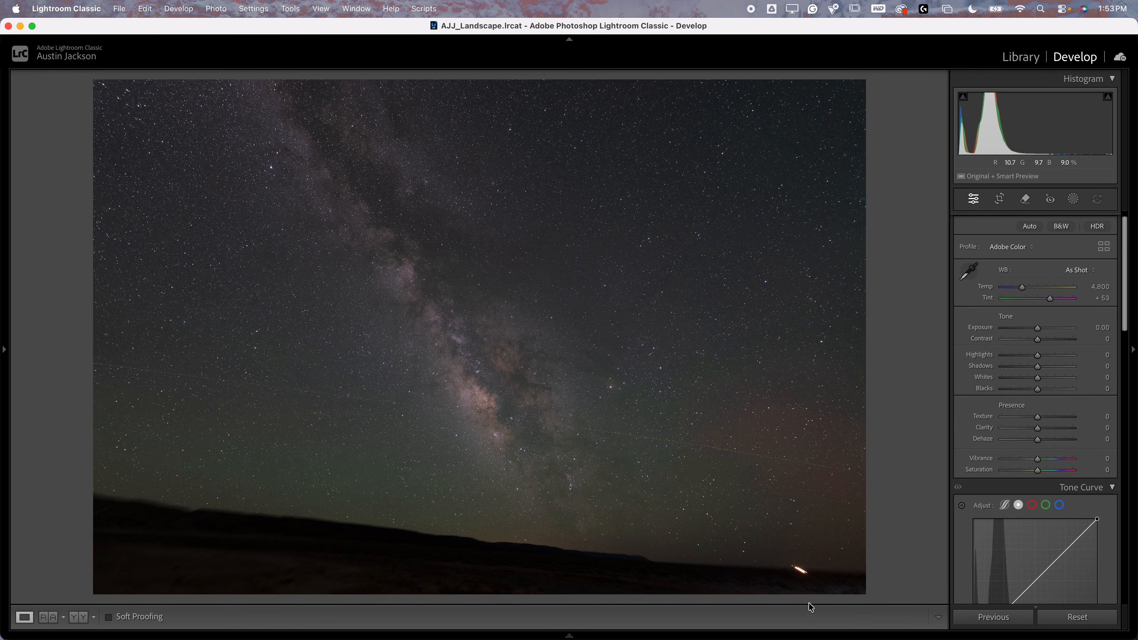
Step: View the rock arch photo and the Milky Way photo in turn to compare the two exposures
mouse_move(59, 618)
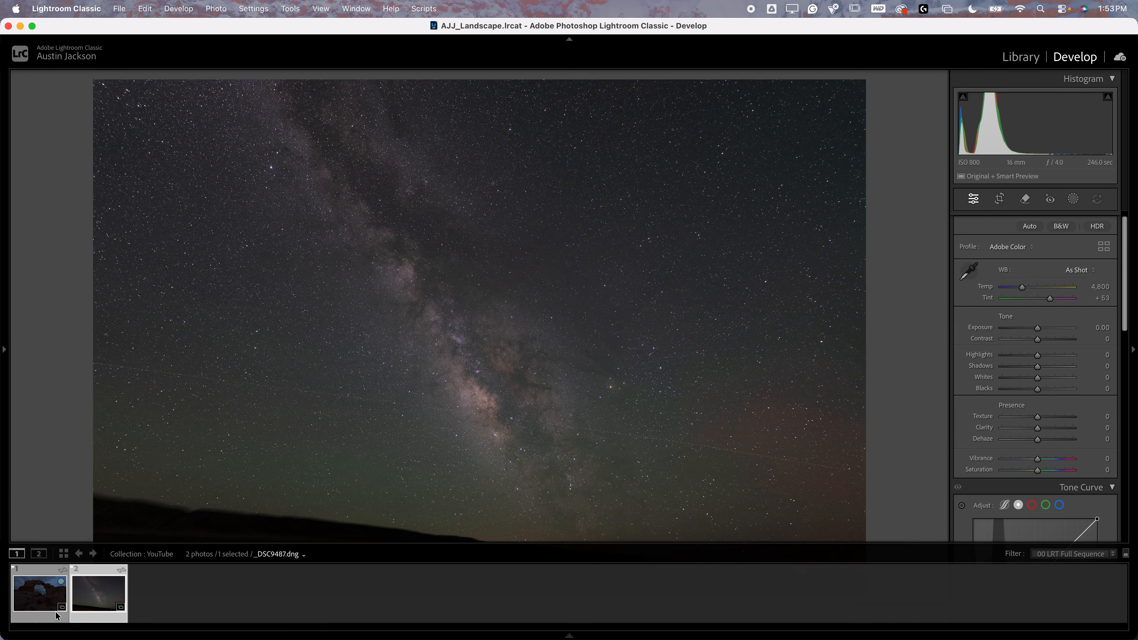
left_click(36, 605)
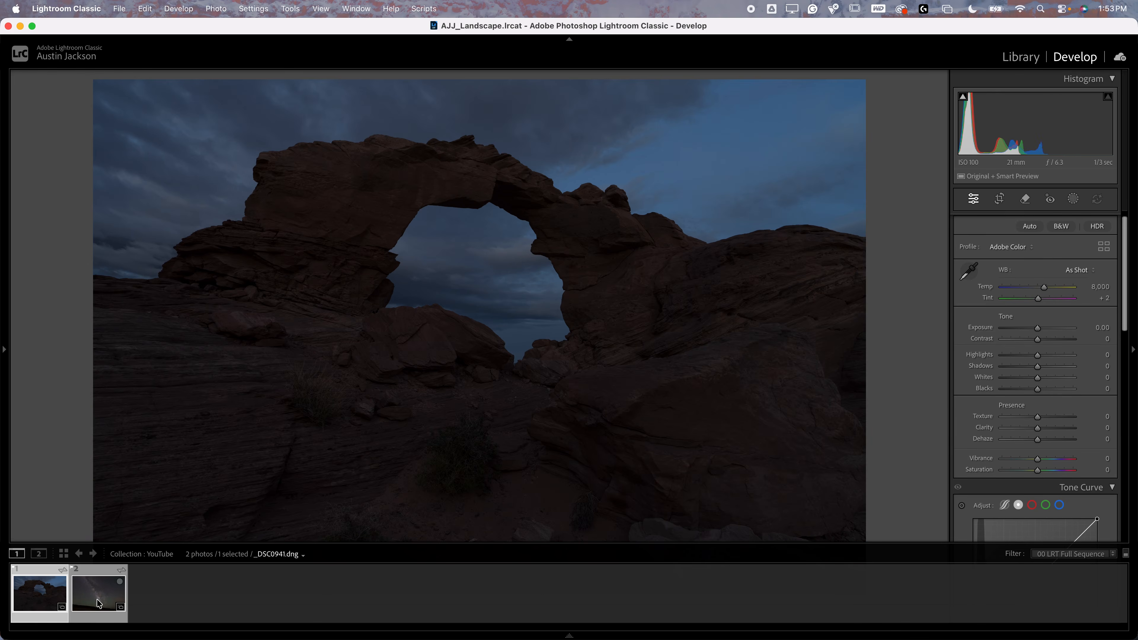
left_click(103, 603)
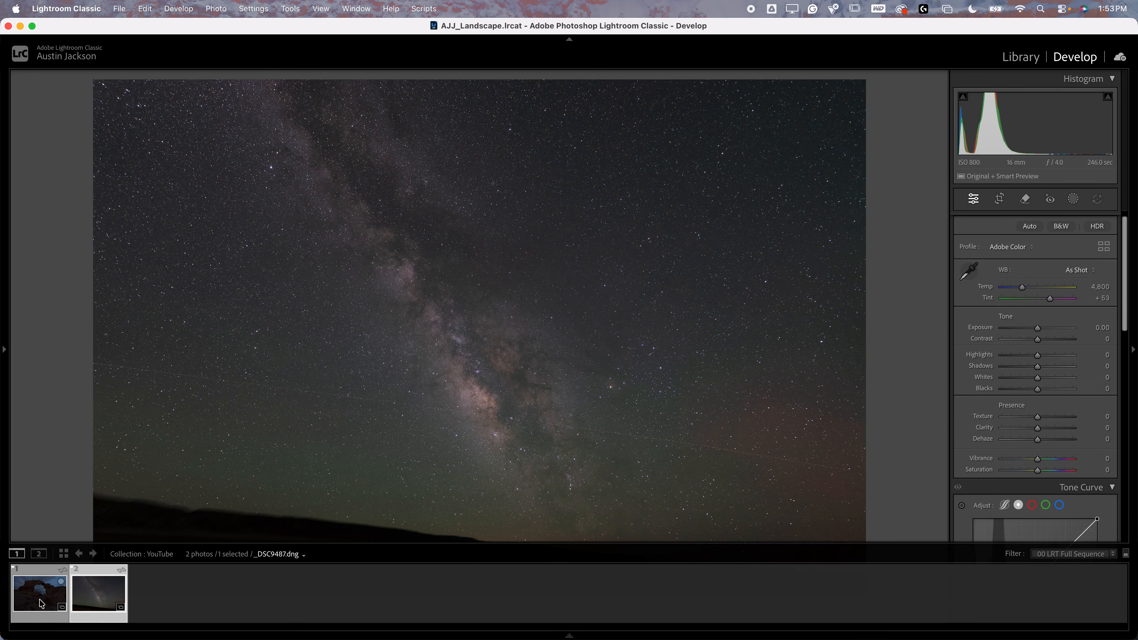
left_click(40, 601)
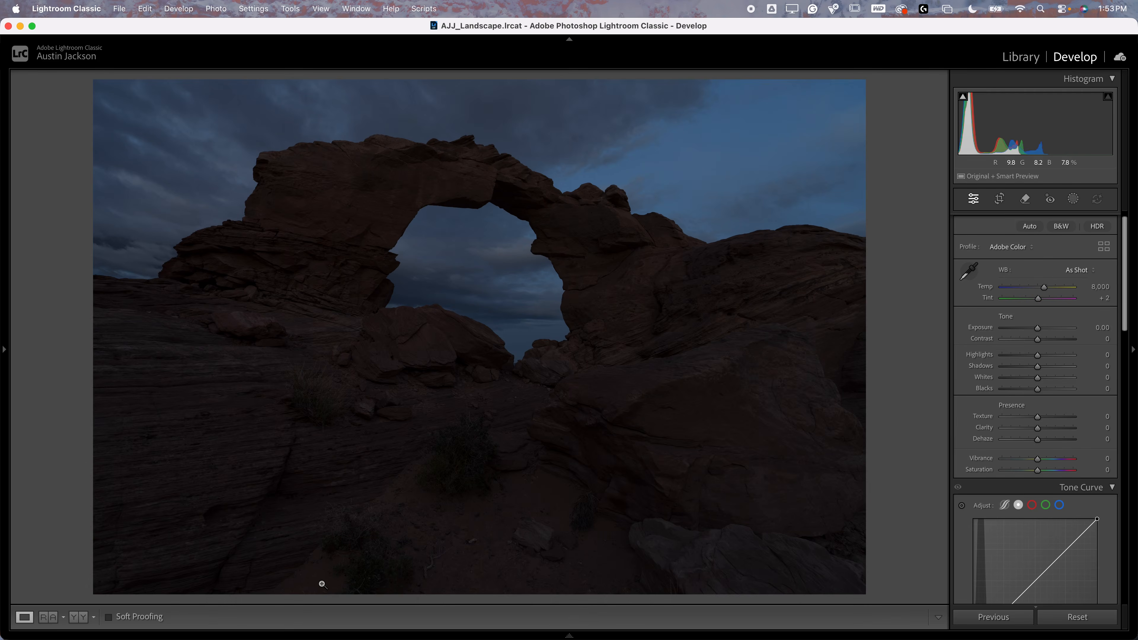
Step: Open the Milky Way photo and set Exposure to +0.65, Highlights to −30, Shadows to +68, Whites to +42 and Blacks to +22
mouse_move(193, 634)
left_click(90, 602)
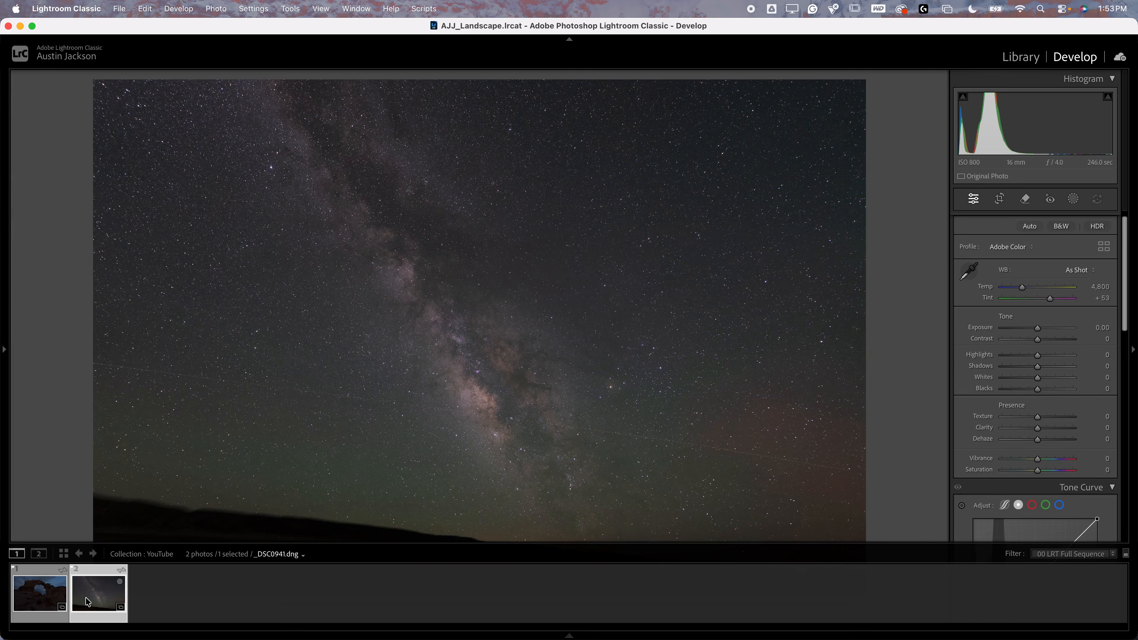
left_click_drag(1037, 355, 1060, 368)
left_click_drag(1037, 327, 1041, 328)
left_click_drag(1037, 377, 1051, 377)
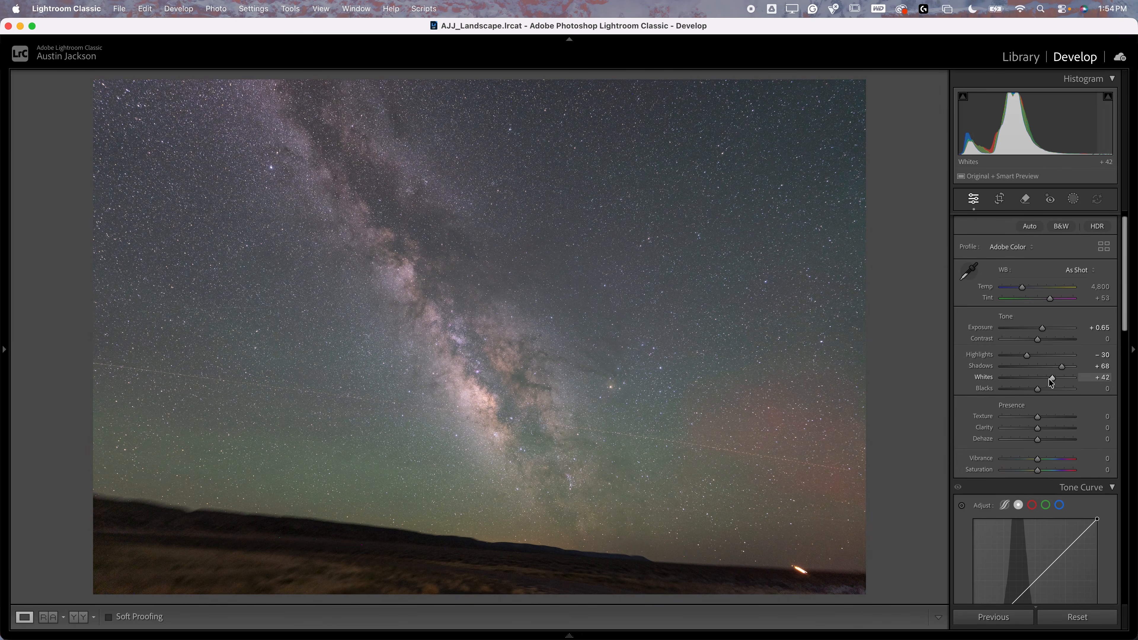
left_click(1046, 391)
Step: Shape the Milky Way photo's tone curve into an S with the black point at output 20, and set Highlights to −64
scroll(1005, 528, "down", 3)
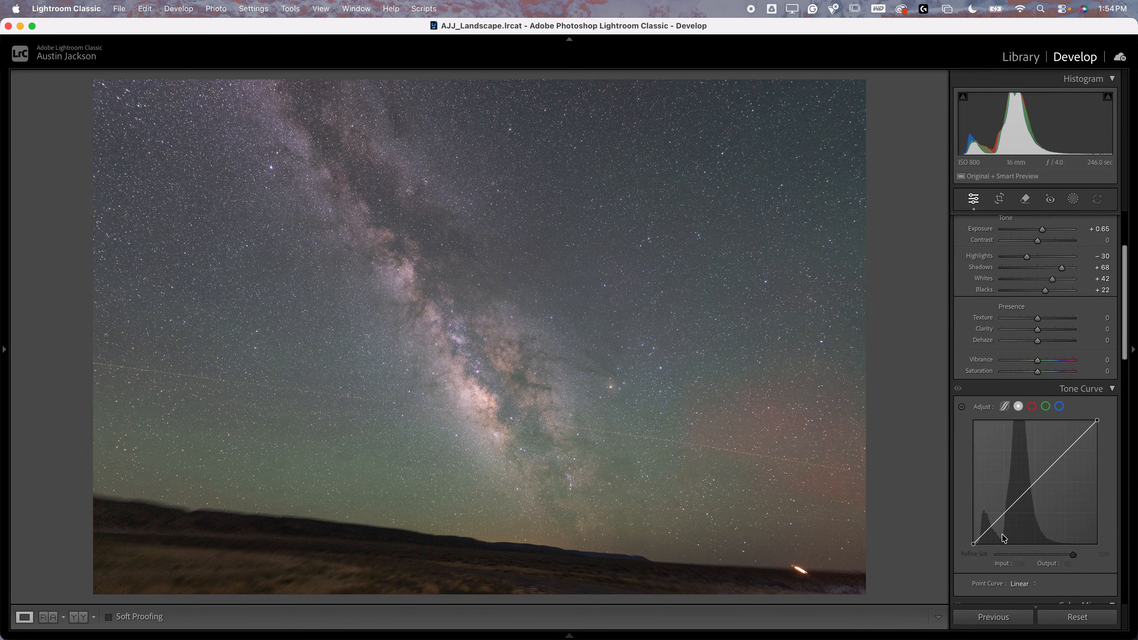
left_click_drag(999, 519, 1001, 521)
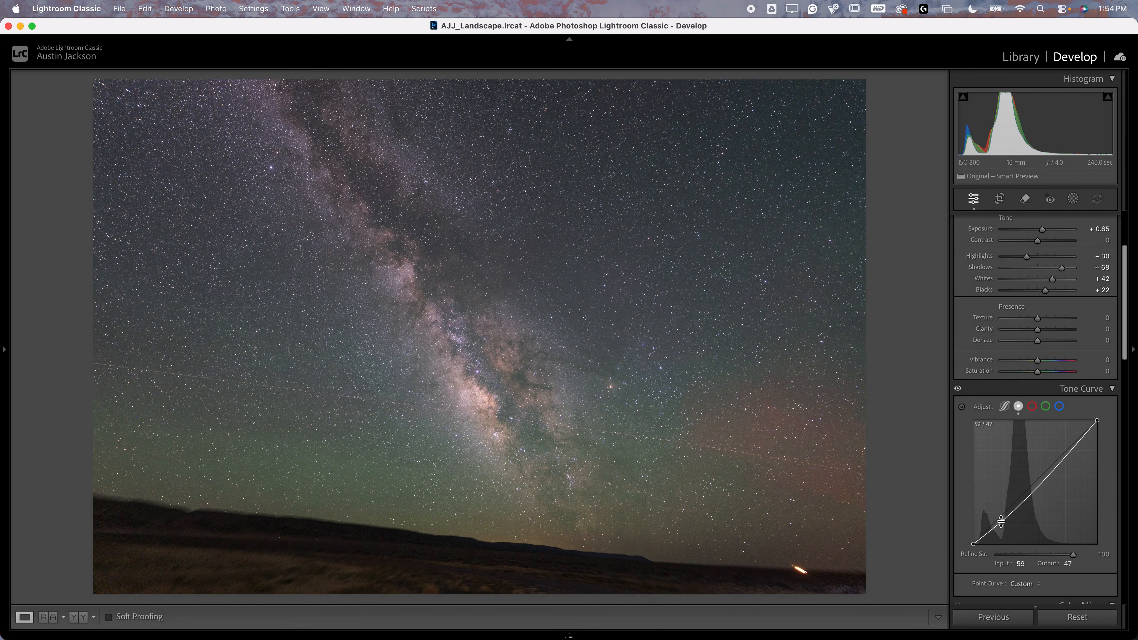
left_click_drag(1070, 450, 1064, 448)
left_click_drag(975, 543, 970, 536)
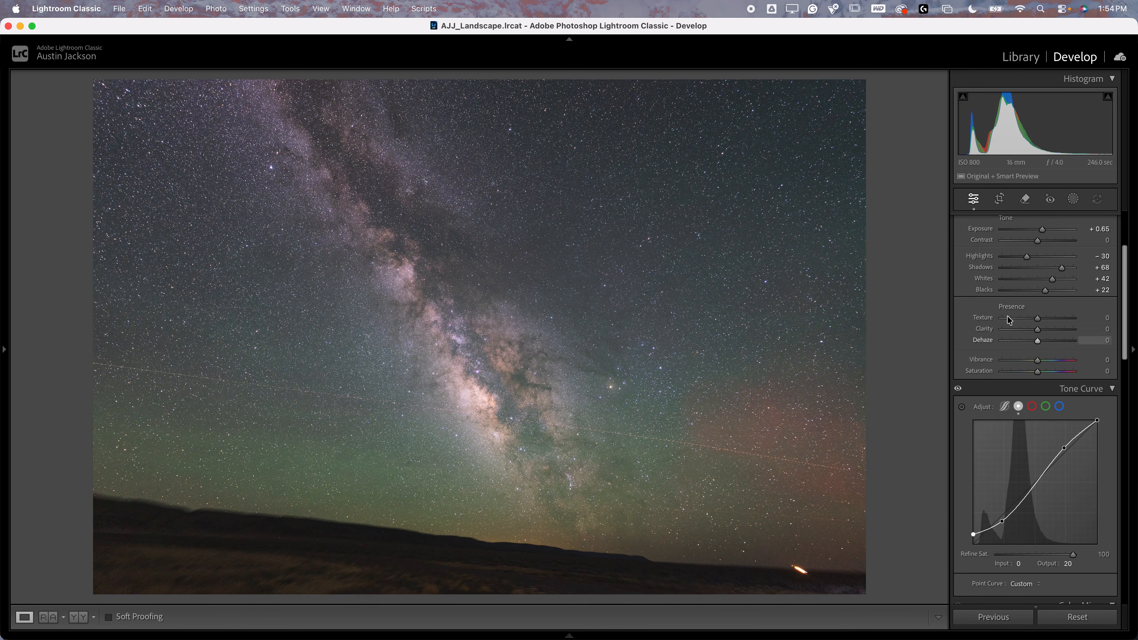
left_click_drag(1025, 257, 1014, 262)
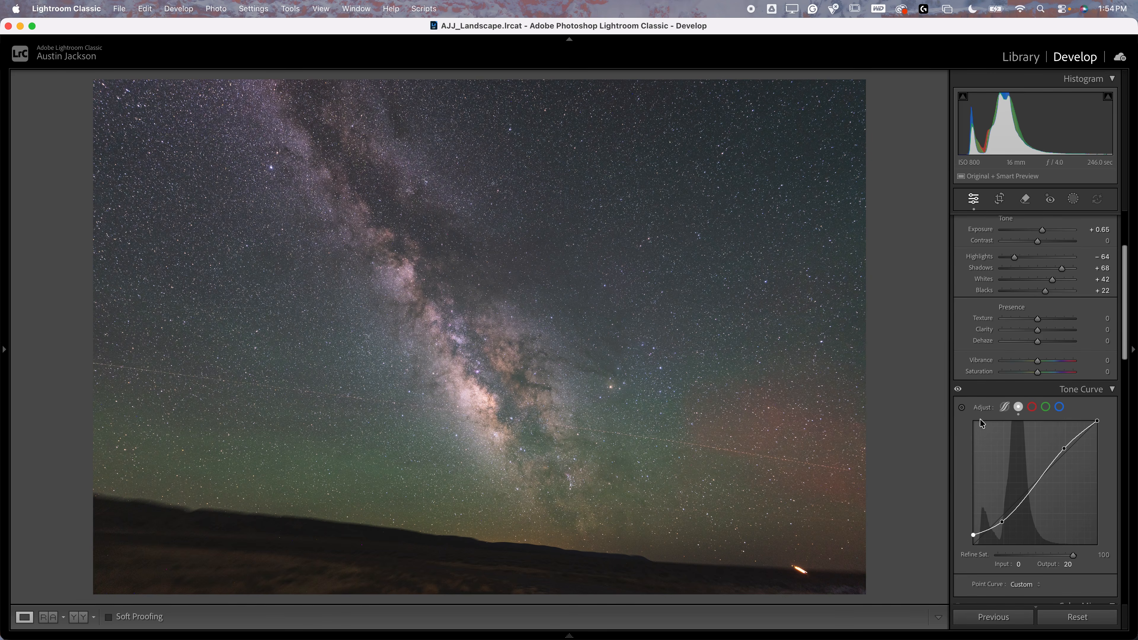
Step: Raise Vibrance to +49 and Saturation to +42, and try cooling the temperature to 4,436 before undoing that temperature change
scroll(978, 418, "up", 5)
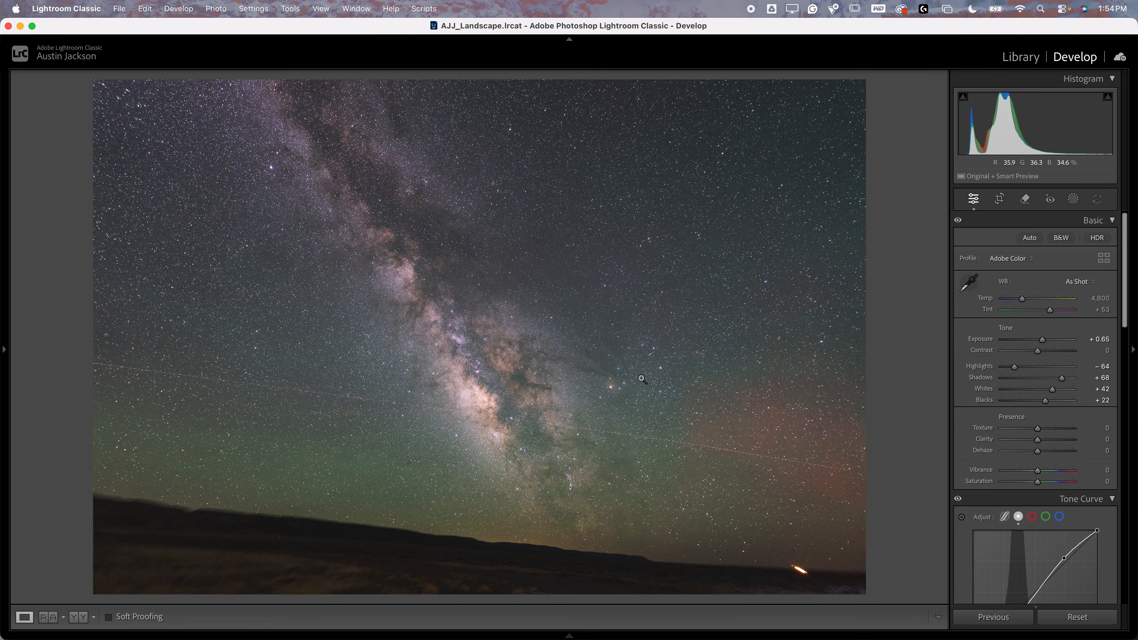
left_click(1055, 470)
left_click(1052, 482)
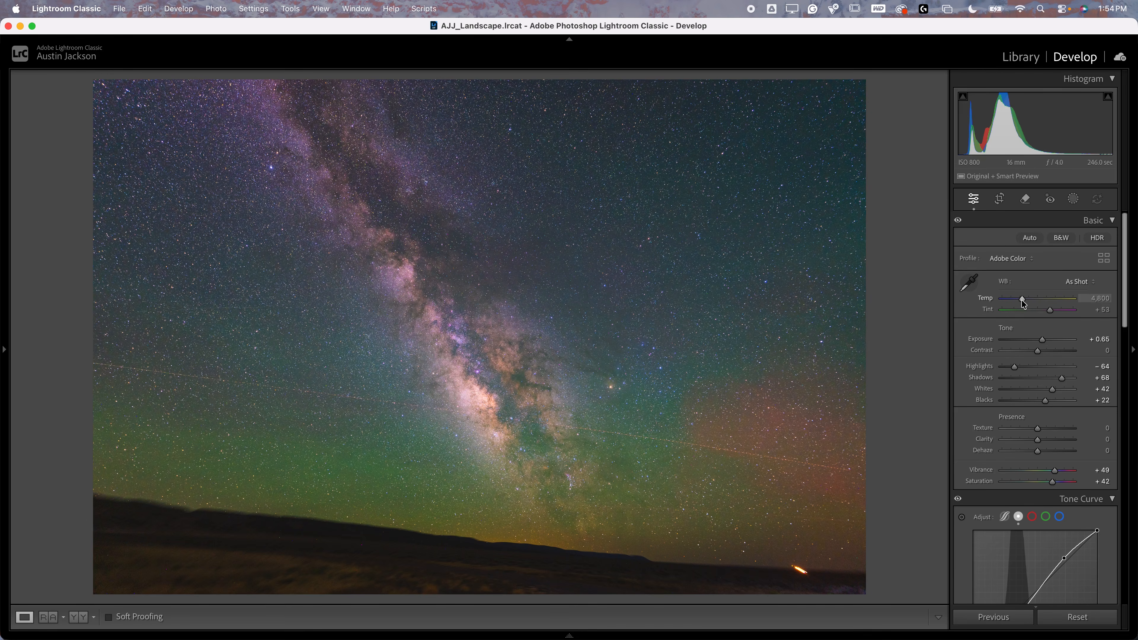
left_click_drag(1021, 300, 1018, 299)
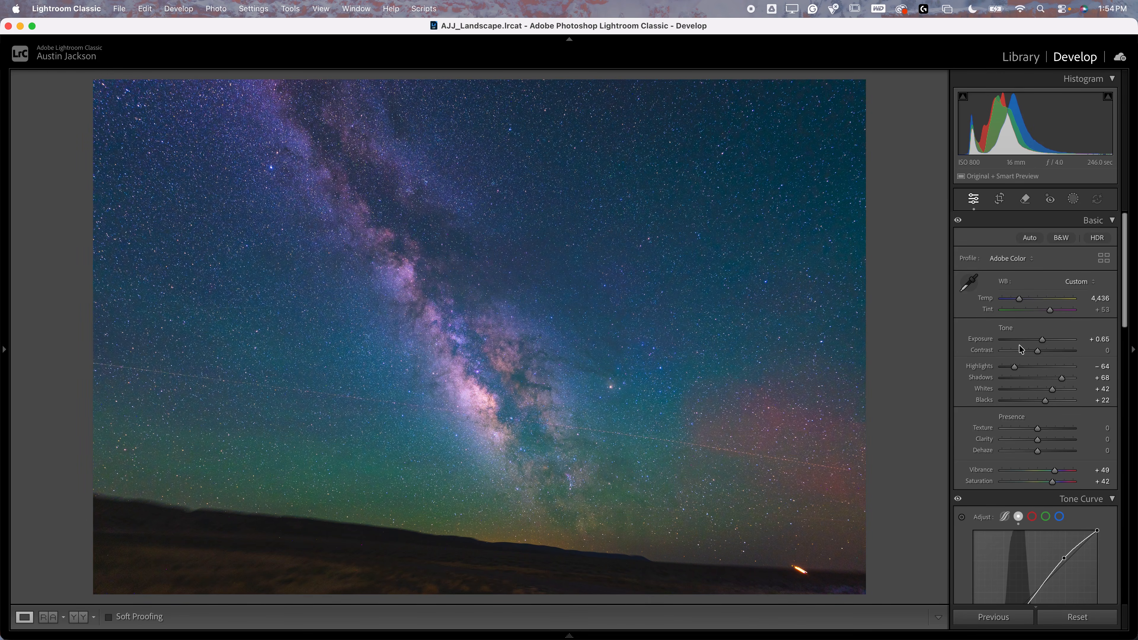
key("super+z")
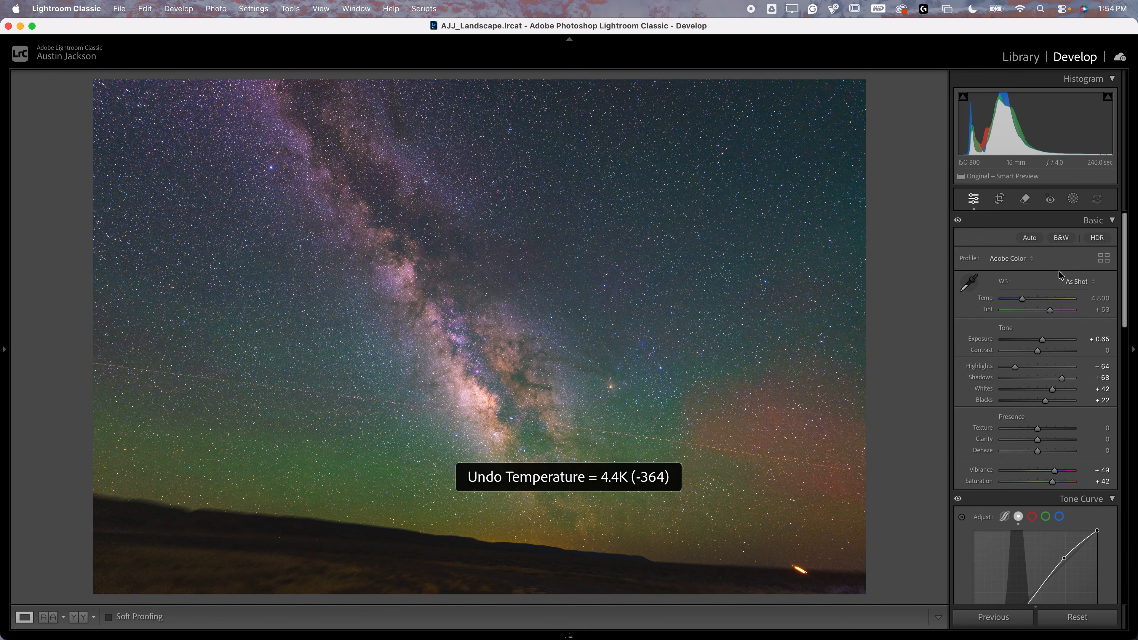
Step: Set the Milky Way photo's temperature to 4,777 and Tint to +53, and reset Vibrance and Saturation to 0
left_click_drag(1051, 308, 1021, 300)
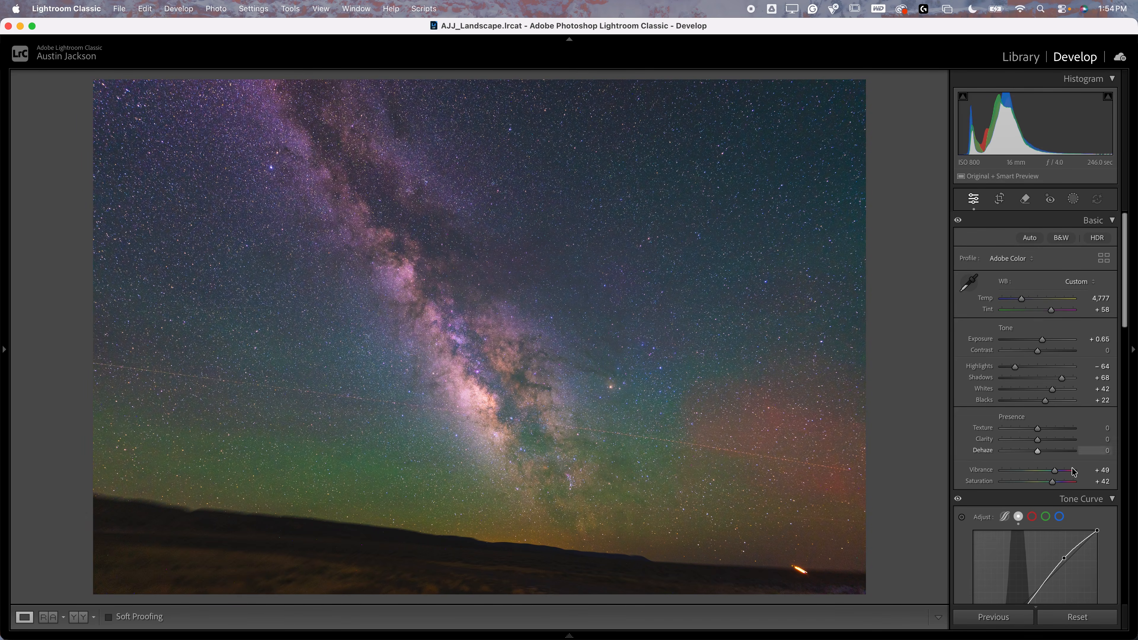
double_click(1054, 470)
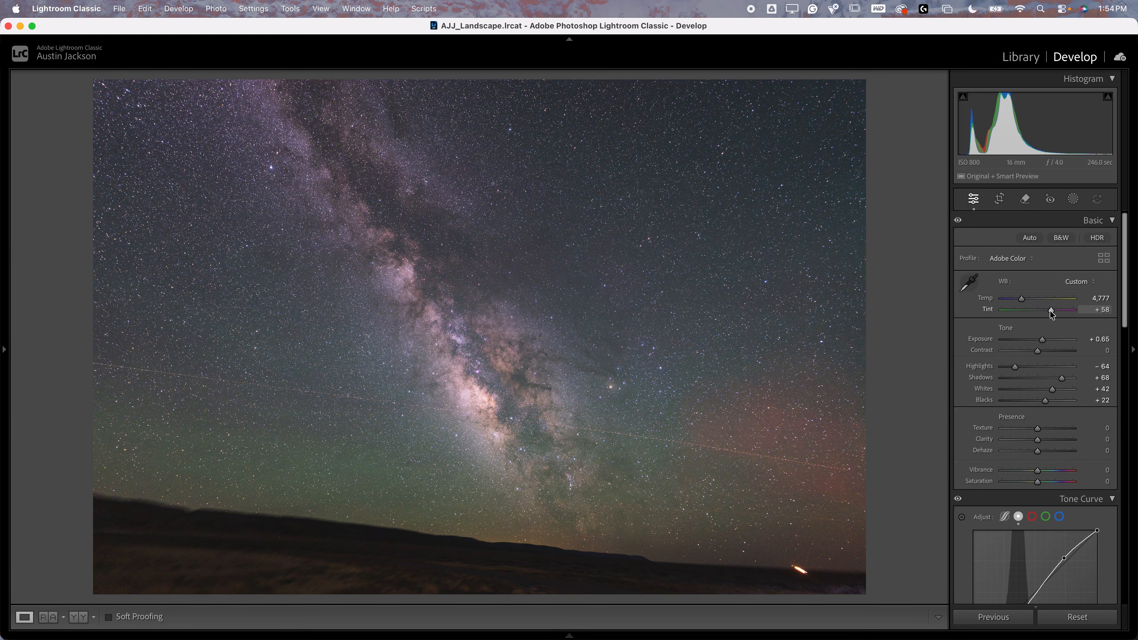
left_click_drag(1050, 311, 1049, 310)
Step: Set the Milky Way photo's Vibrance to +22, Saturation to +18, Texture to +26 and Clarity to +14, and check the core up close
mouse_move(1038, 471)
left_mouse_down()
mouse_move(1042, 482)
mouse_move(1045, 470)
left_mouse_up()
left_click(1052, 431)
mouse_move(1052, 431)
left_mouse_down()
mouse_move(1066, 430)
mouse_move(1046, 430)
mouse_move(1044, 445)
left_mouse_up()
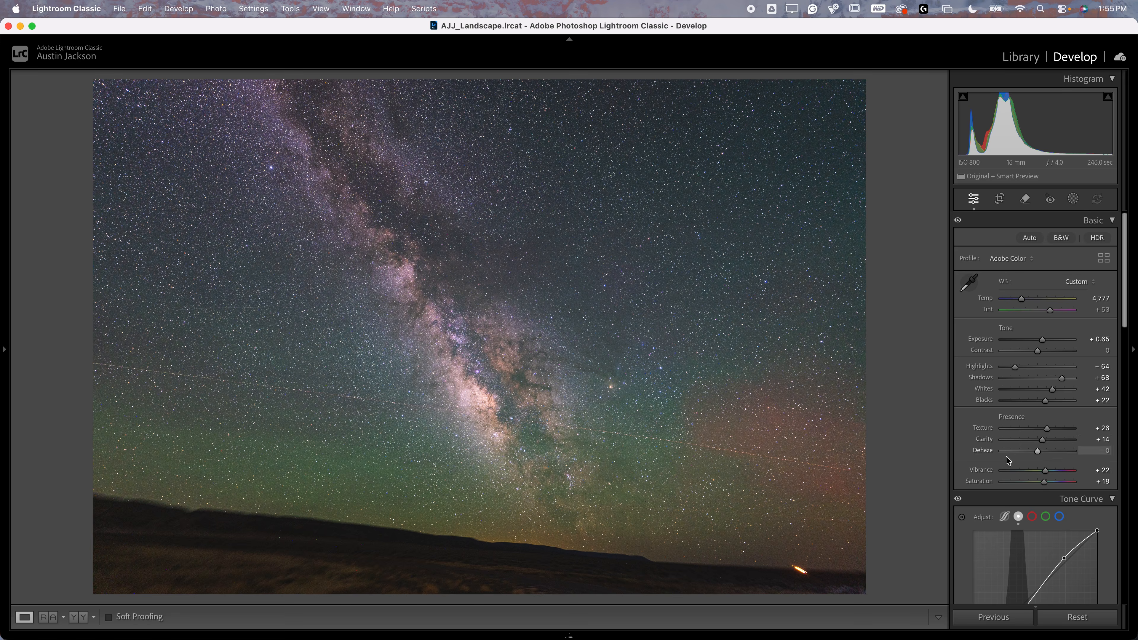
scroll(997, 459, "down", 10)
scroll(998, 463, "up", 4)
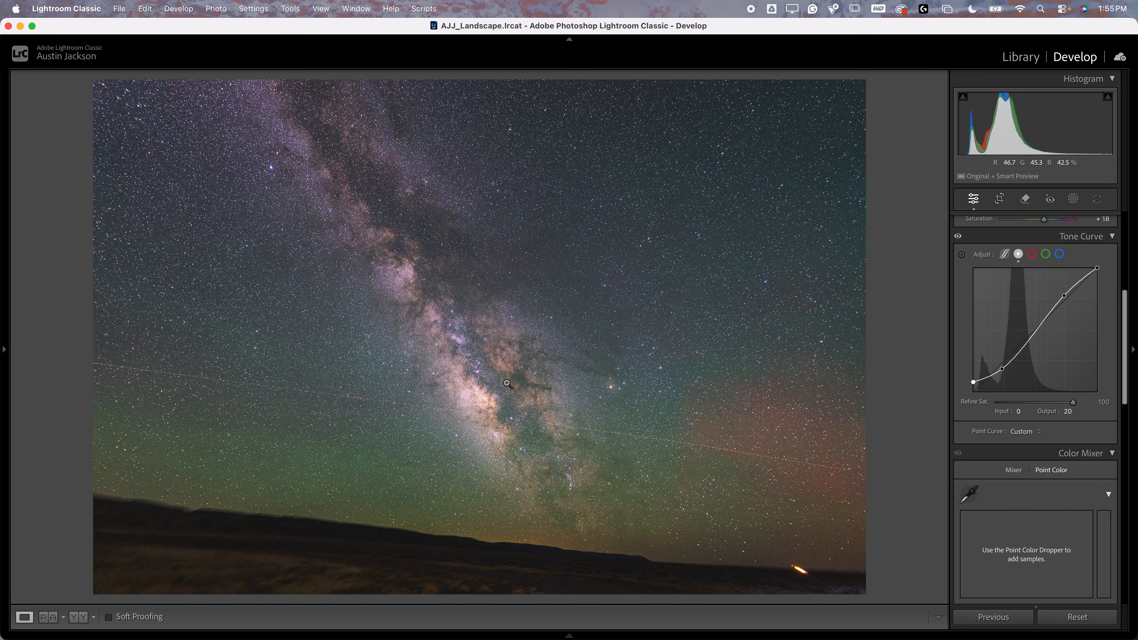
left_click(471, 390)
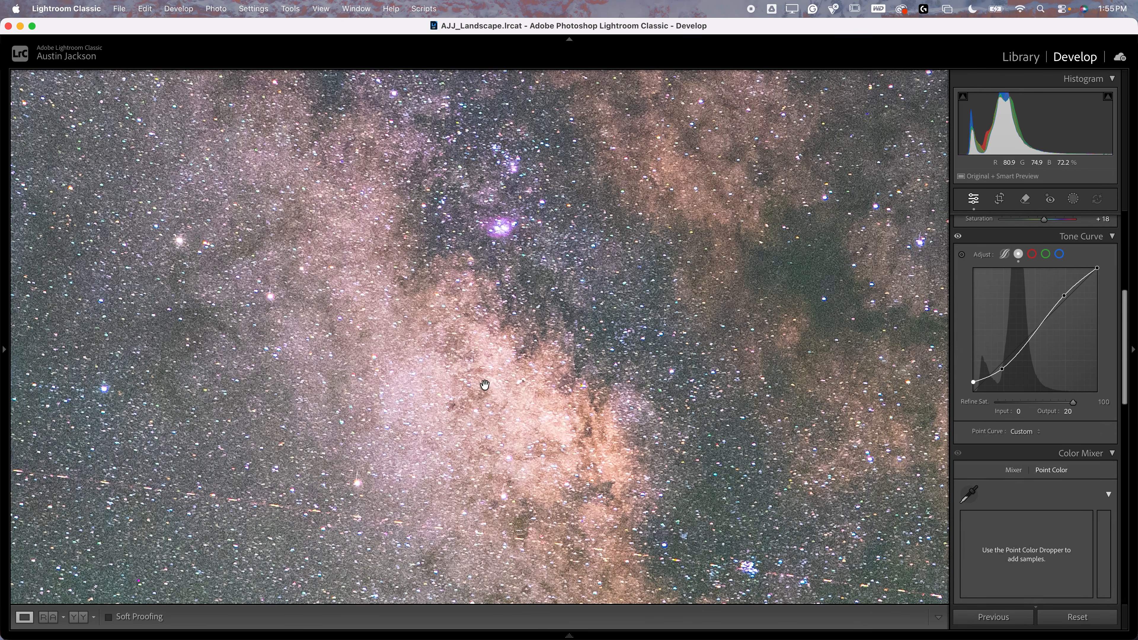
left_click(485, 385)
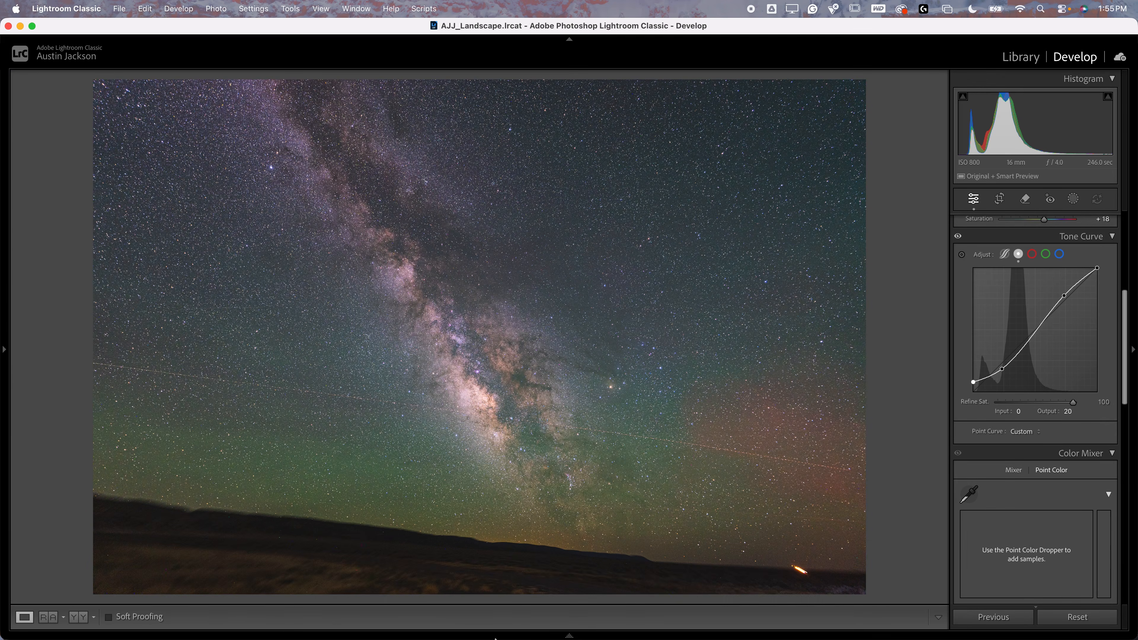
Step: Open the dark rock arch photo for its basic tone adjustments
left_click(37, 598)
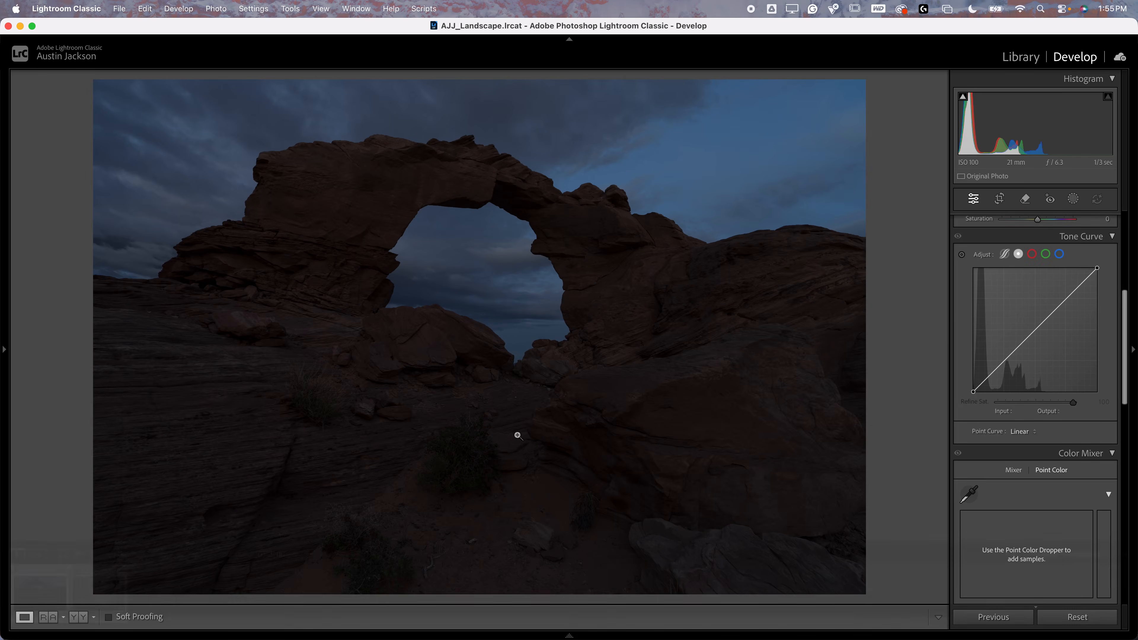
scroll(979, 453, "up", 6)
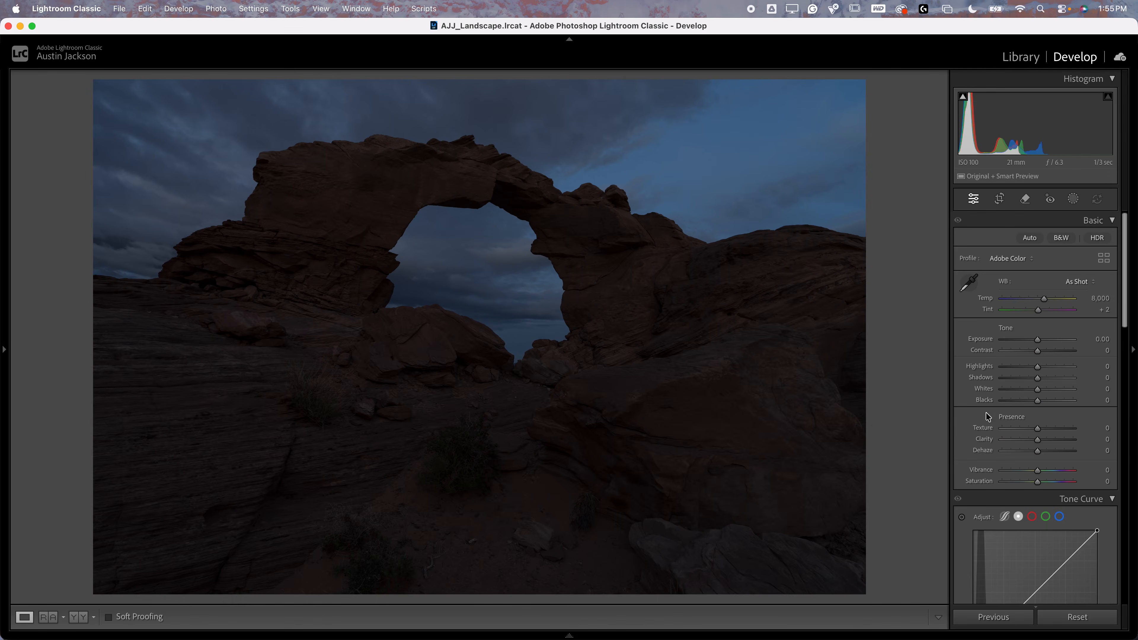
left_click_drag(1037, 378, 1097, 379)
left_click_drag(1037, 340, 1046, 340)
key("super+z")
key("super+z")
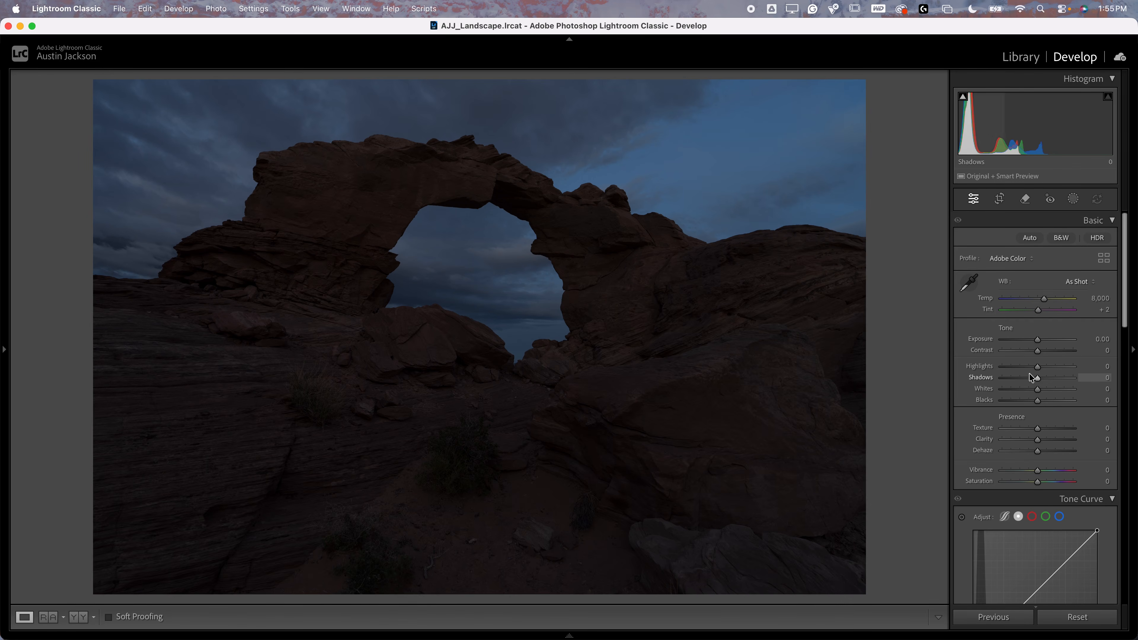
Step: Set Highlights to +100, Shadows to +36 and Blacks to +11, and lower the tone curve's midpoint to 127/110 with the black point at output 12
left_click_drag(1037, 366, 1040, 398)
scroll(1039, 426, "down", 5)
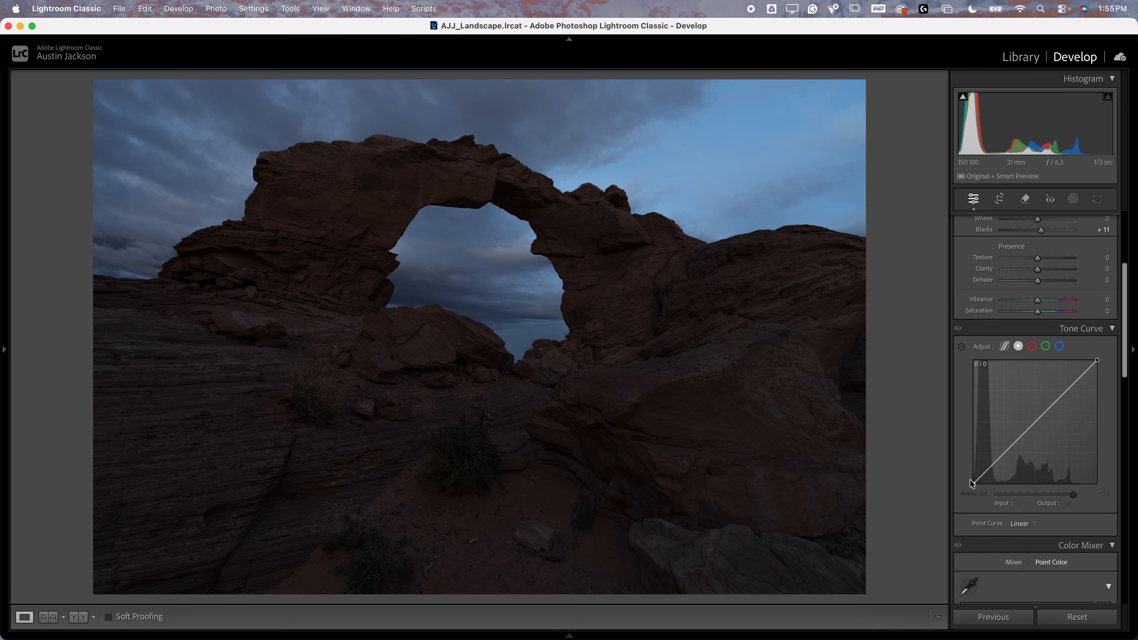
left_click_drag(973, 485, 964, 479)
left_click_drag(1033, 421, 1038, 431)
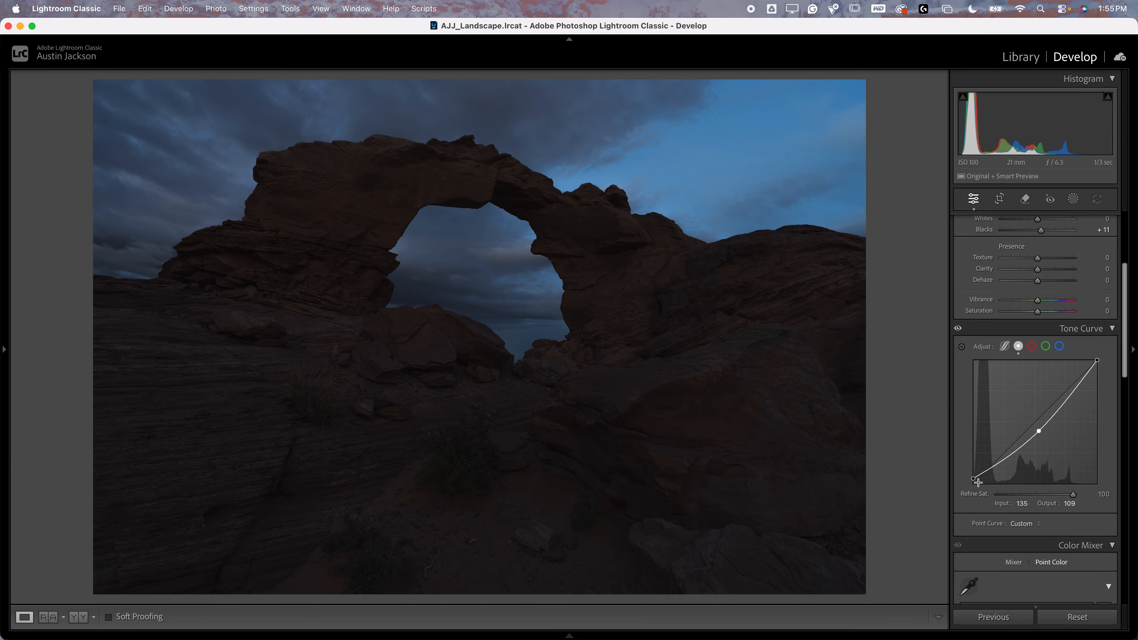
left_click_drag(972, 478, 972, 477)
left_click_drag(1040, 434, 1034, 430)
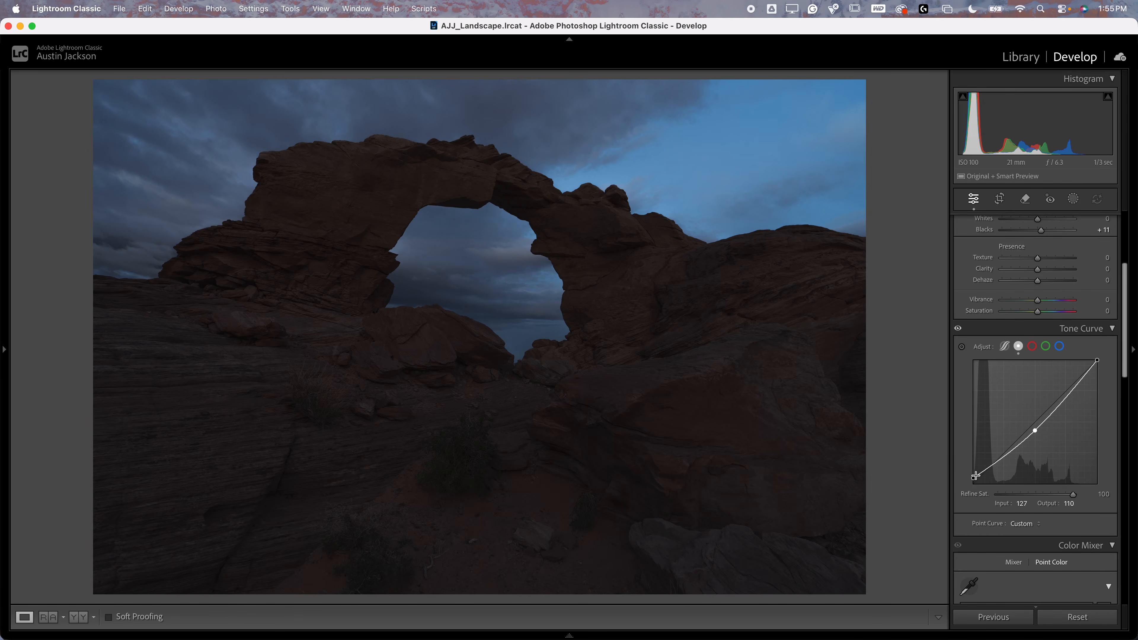
left_click_drag(973, 477, 973, 477)
Step: Set the arch photo's Exposure to −0.35, Blacks to +28, Vibrance to +42 and Saturation to +19
scroll(972, 479, "up", 3)
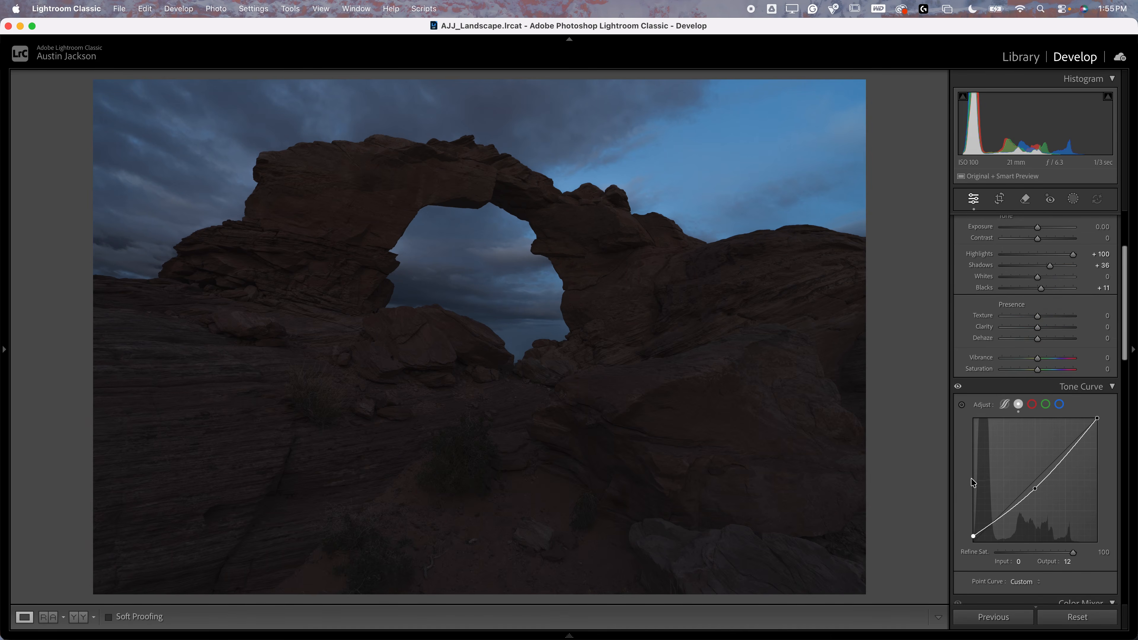
left_click_drag(1036, 228, 1033, 229)
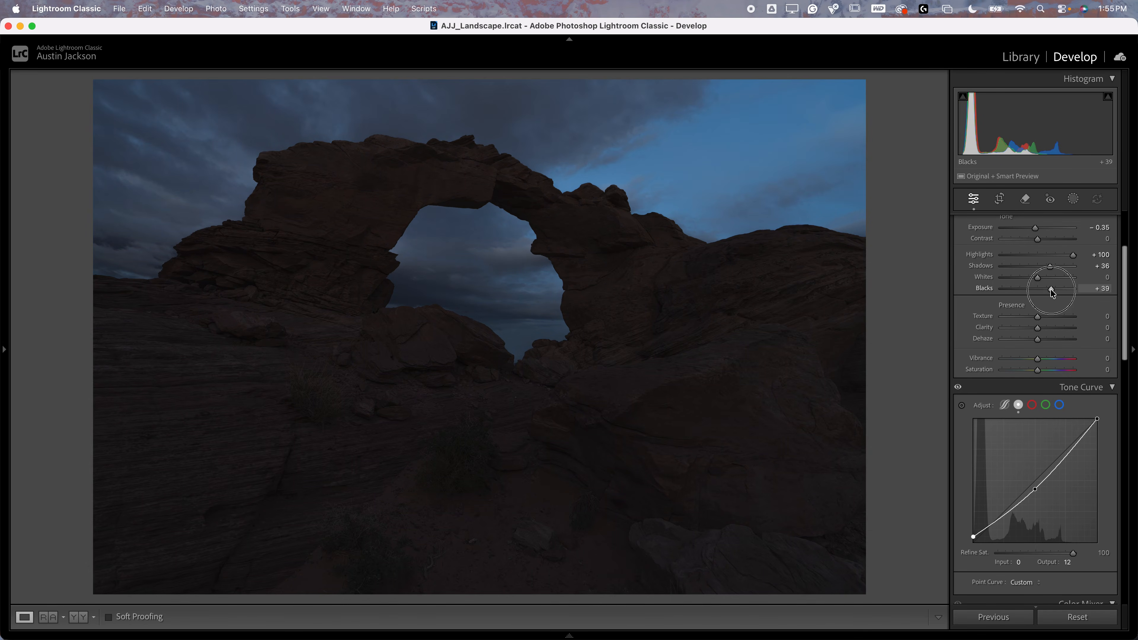
left_click_drag(1051, 289, 1047, 289)
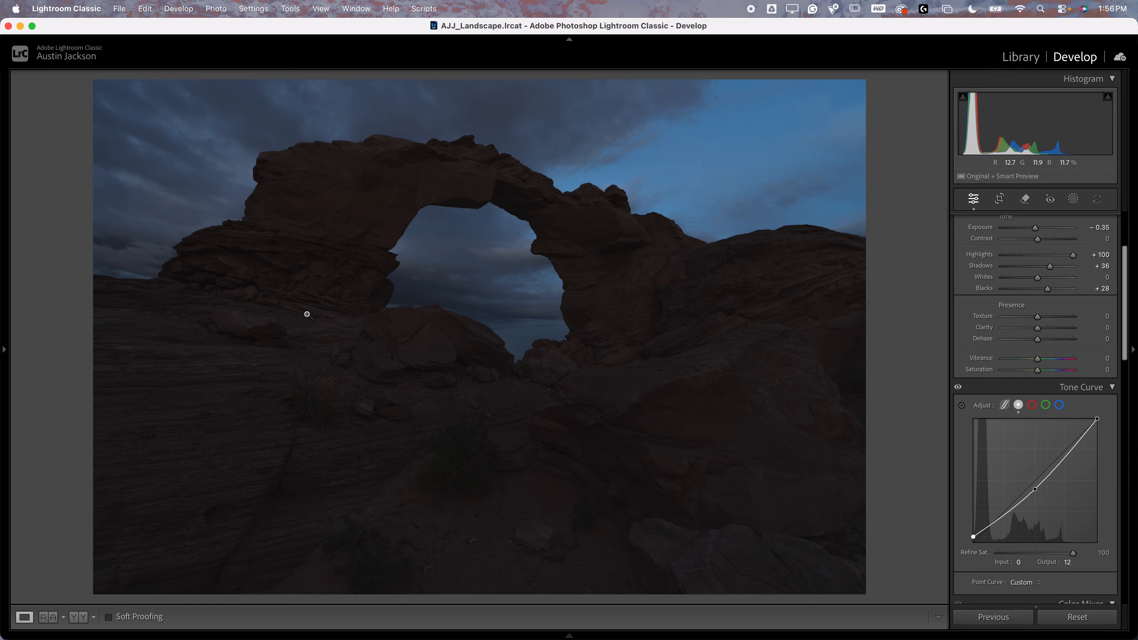
left_click(1052, 359)
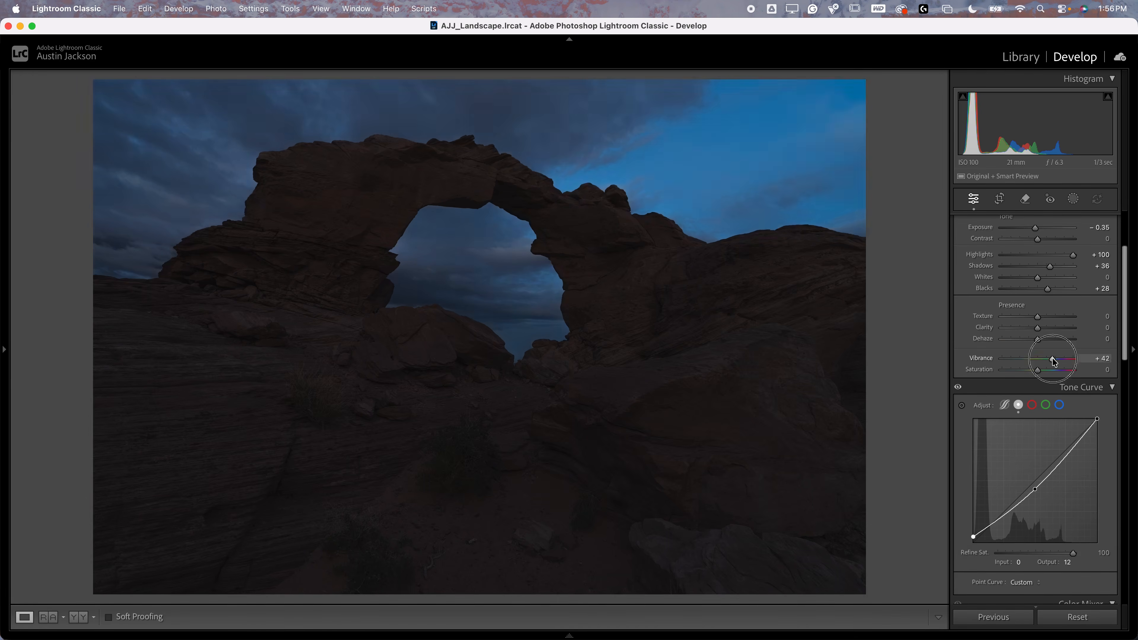
left_click(1043, 371)
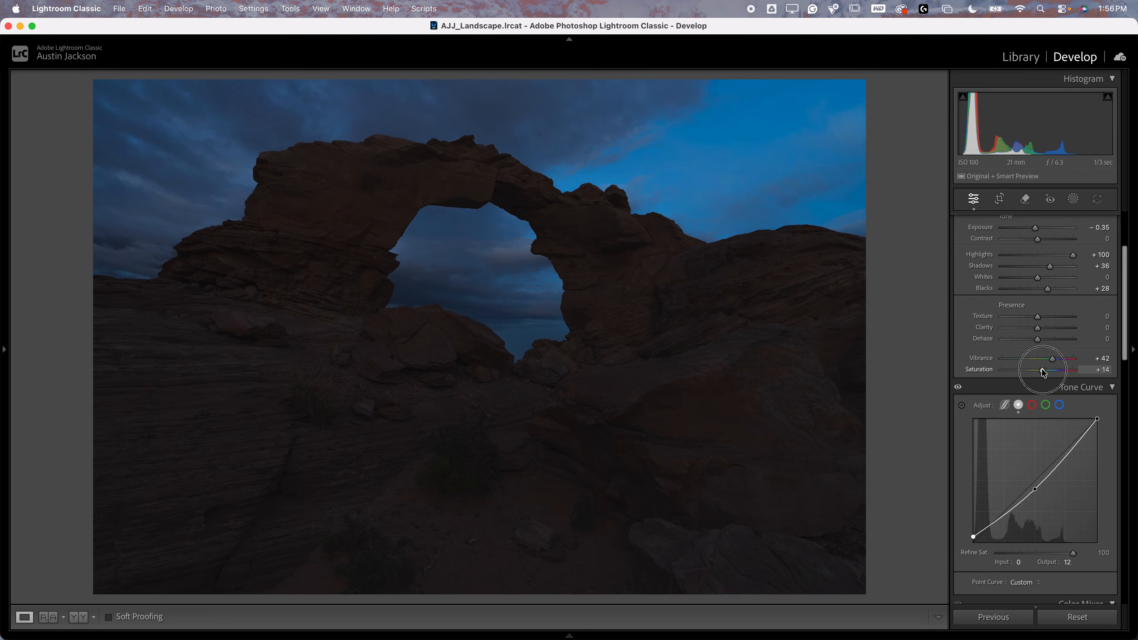
Step: Select both the arch photo and the Milky Way photo and open them as Smart Object layers in Photoshop
mouse_move(583, 636)
left_click(74, 598)
left_click(54, 598)
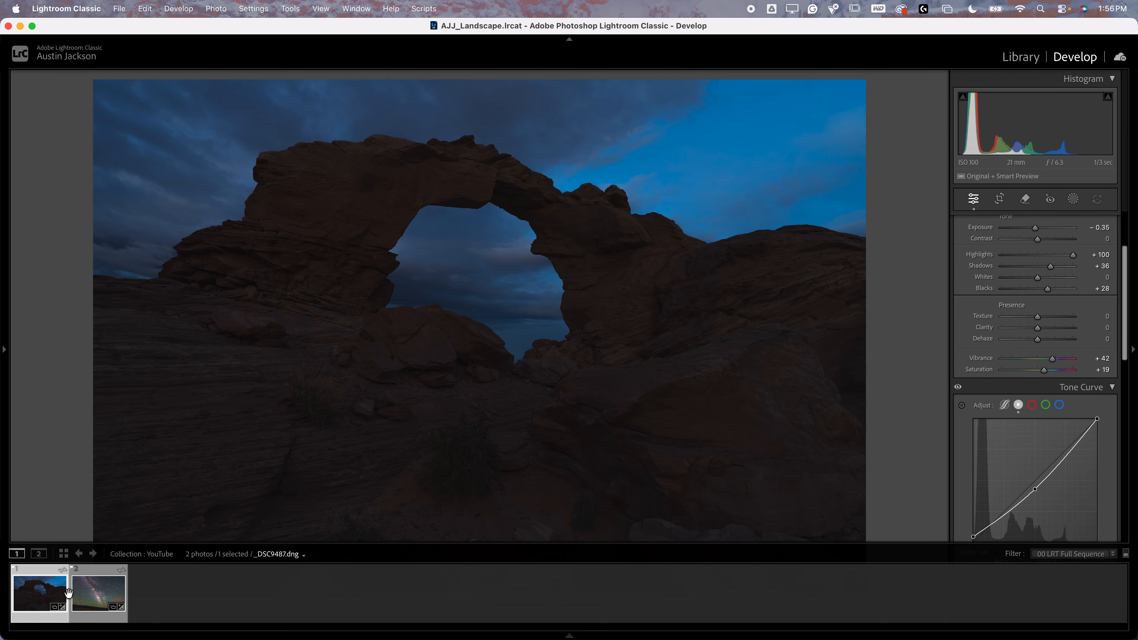
left_click(99, 597, "super")
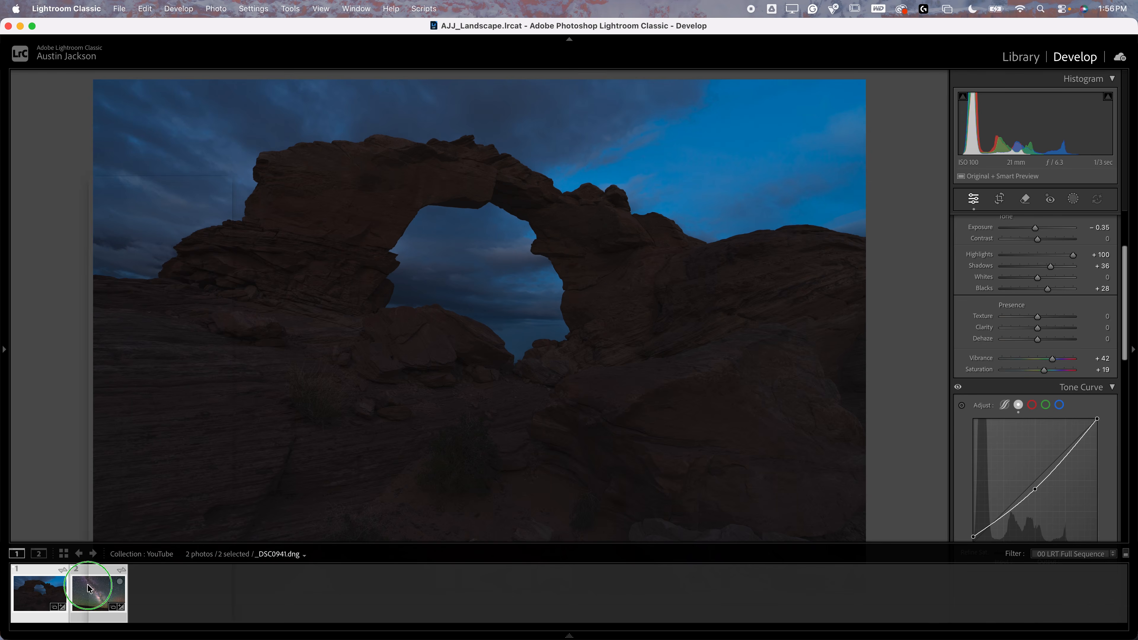
right_click(88, 588)
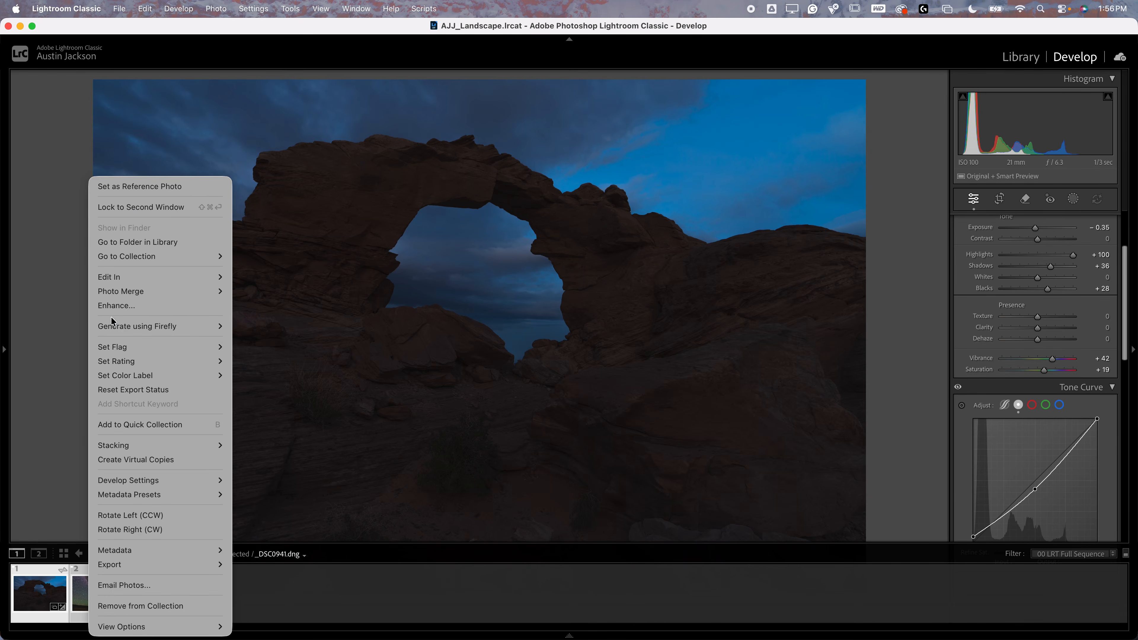
mouse_move(133, 279)
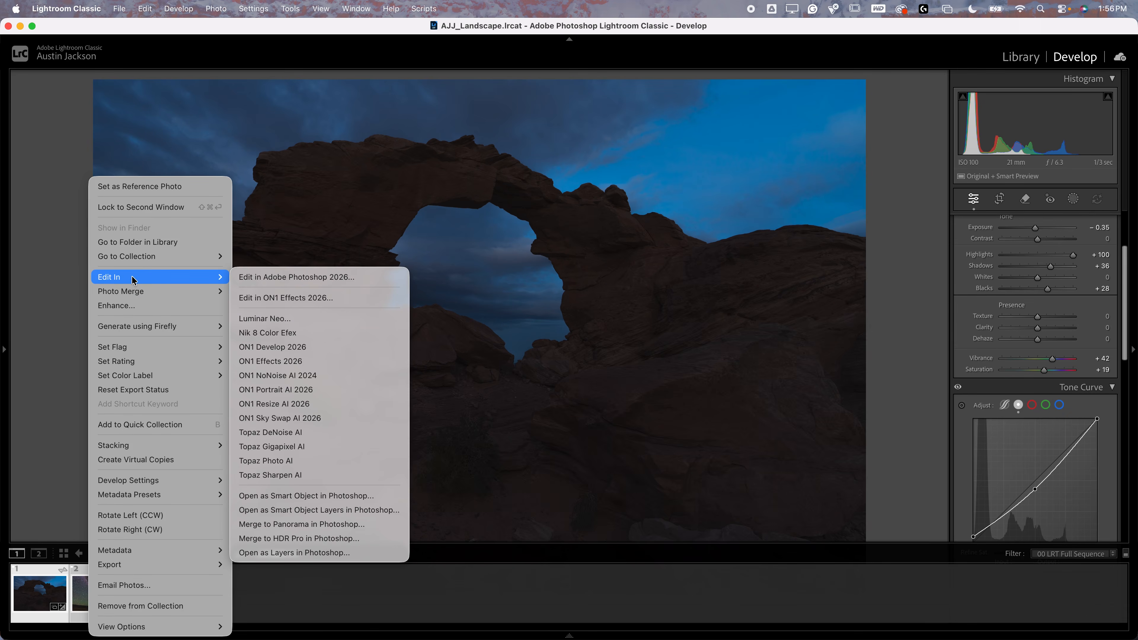
left_click(326, 511)
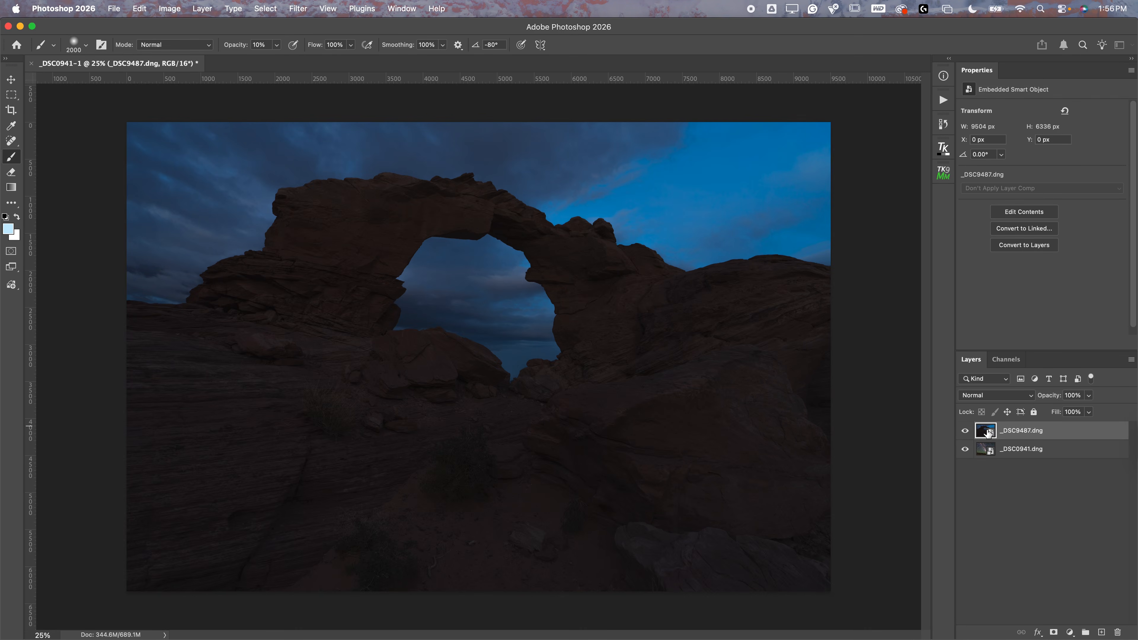
Step: Quick-select the sky above the rocks and inside the arch opening, and add an inverted layer mask that hides it on the arch layer
mouse_move(1006, 432)
left_mouse_down()
mouse_move(1008, 457)
mouse_move(1002, 432)
left_mouse_up()
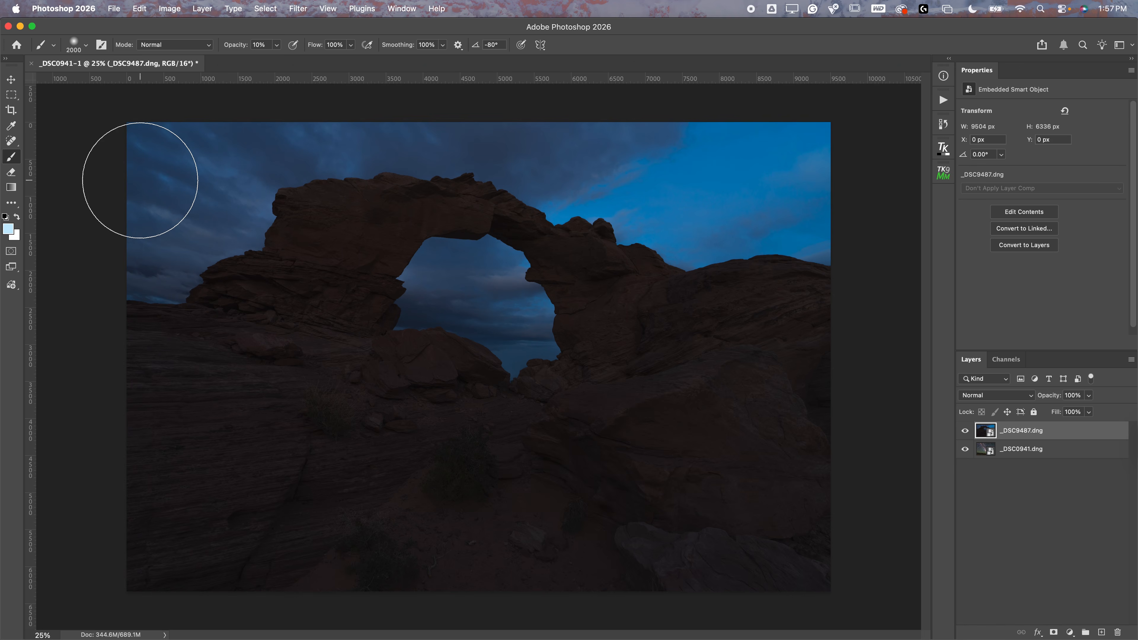
left_click(12, 100)
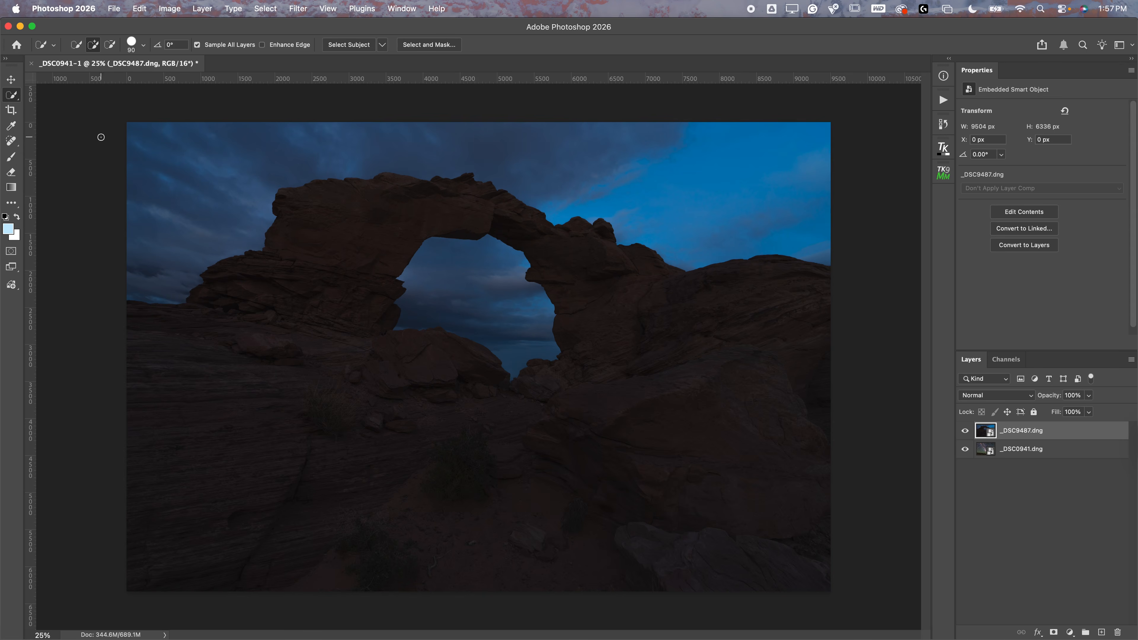
left_click_drag(17, 98, 59, 106)
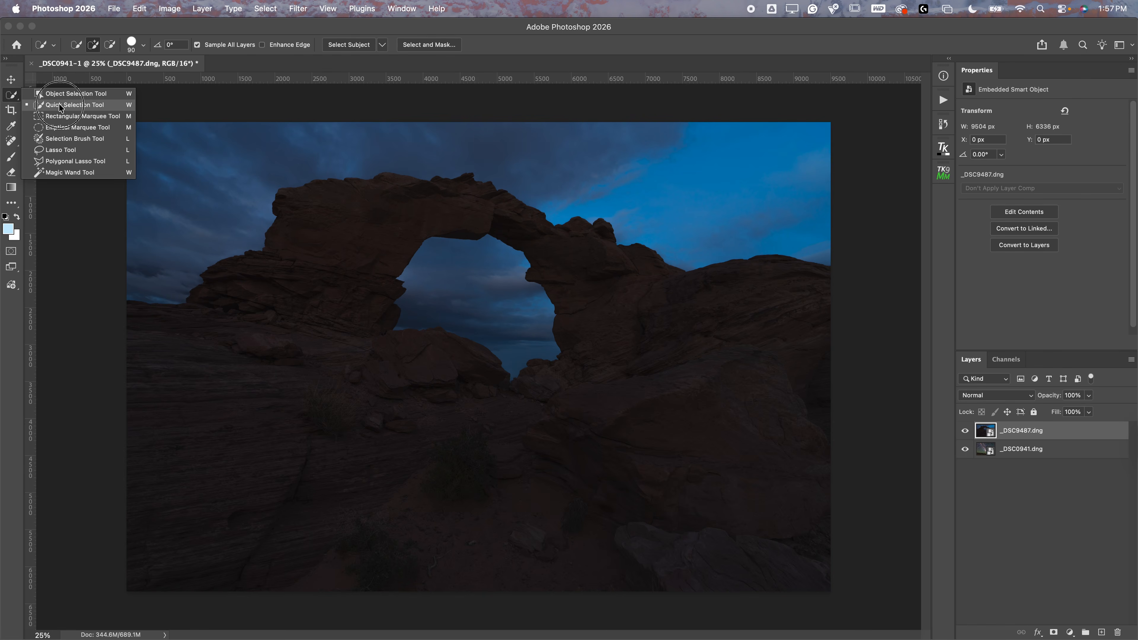
left_click_drag(56, 107, 72, 104)
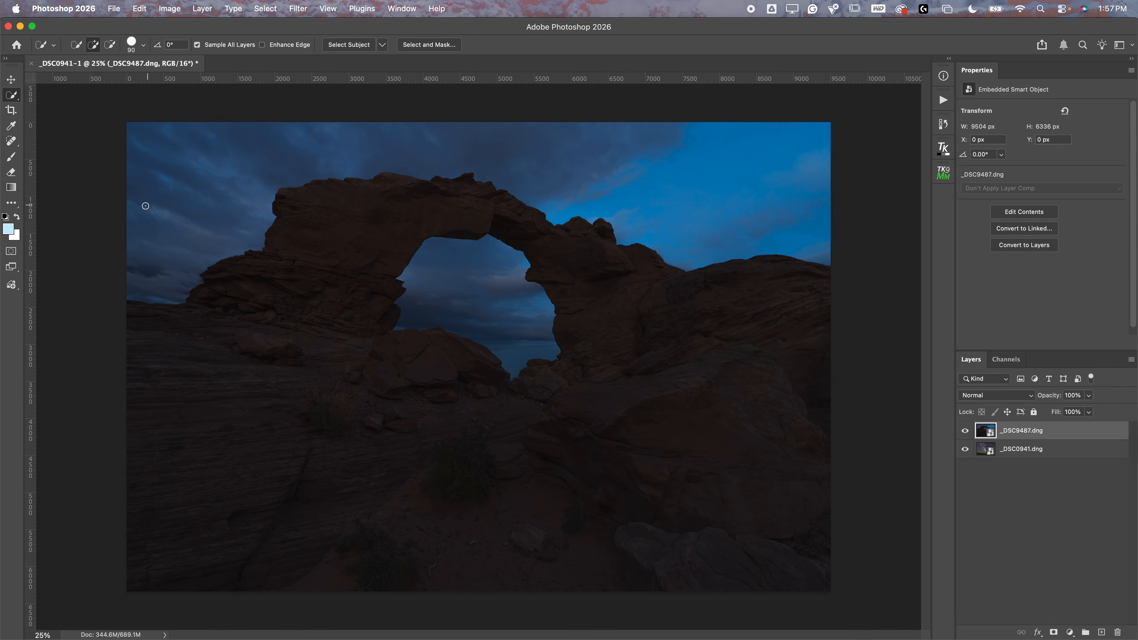
mouse_move(136, 231)
left_mouse_down()
mouse_move(204, 199)
mouse_move(258, 154)
mouse_move(364, 139)
mouse_move(636, 156)
left_mouse_up()
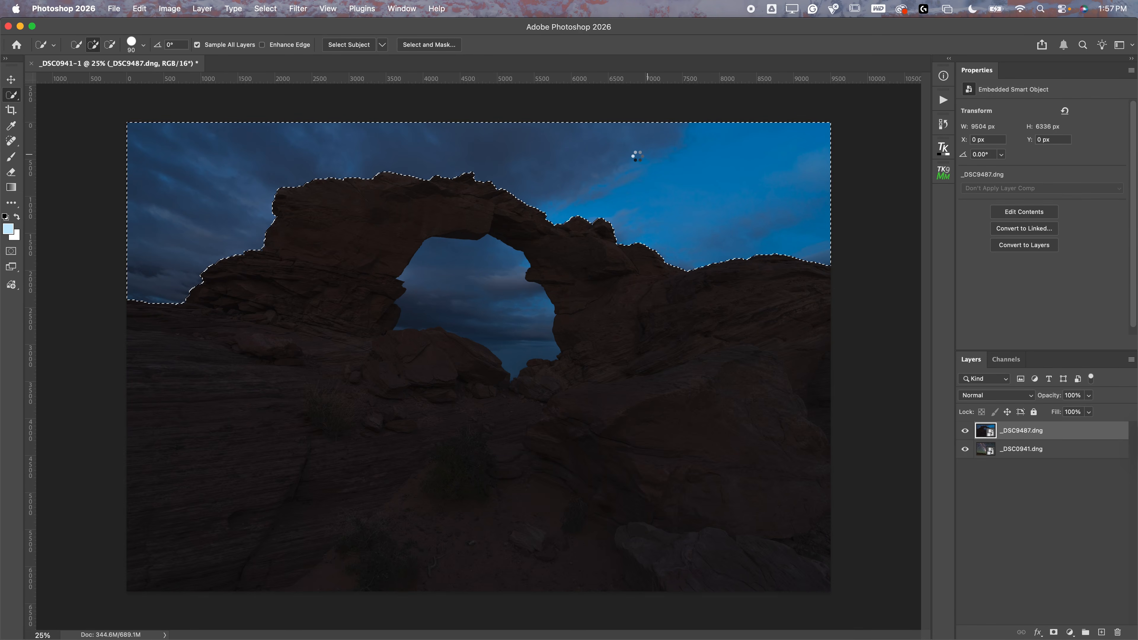
mouse_move(445, 277)
left_mouse_down()
mouse_move(449, 290)
mouse_move(495, 300)
mouse_move(536, 274)
left_mouse_up()
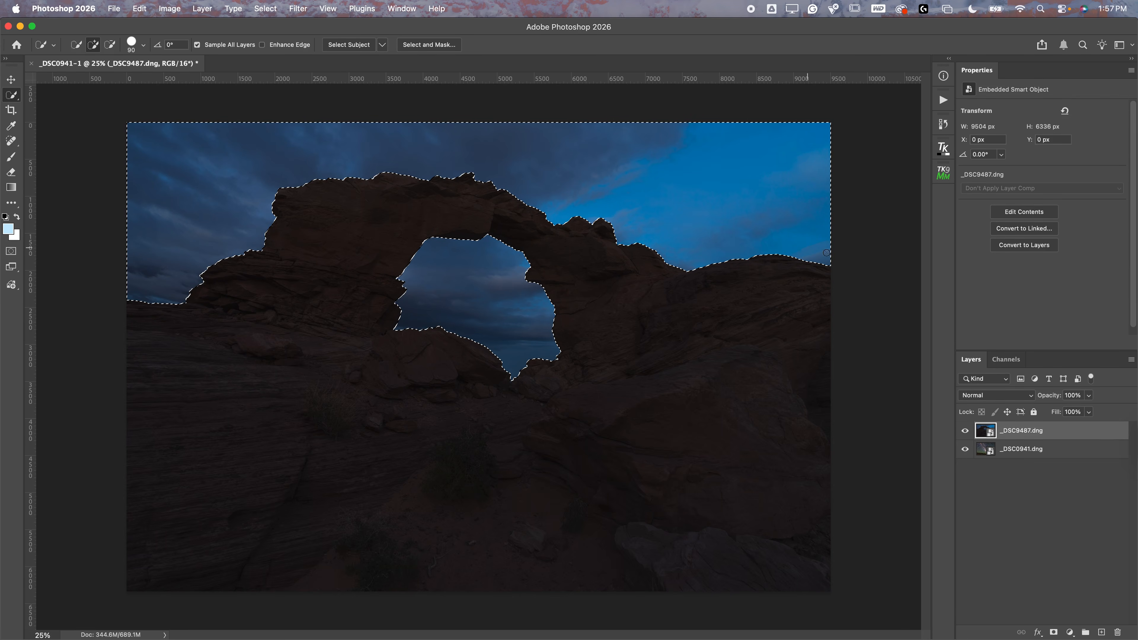
left_click(1055, 631)
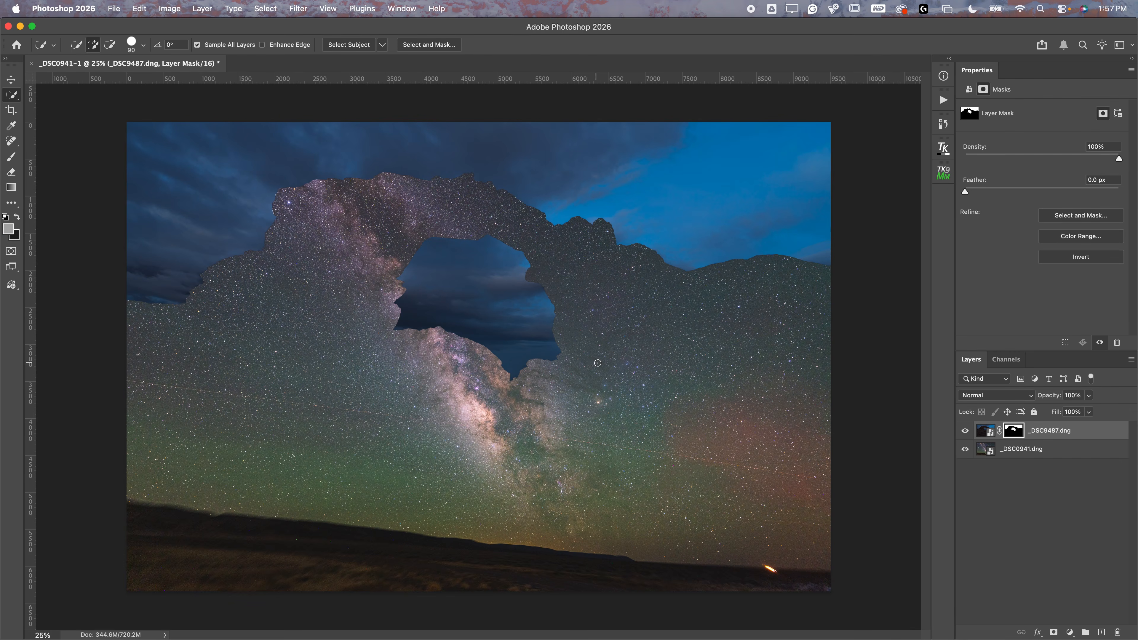
key("super+i")
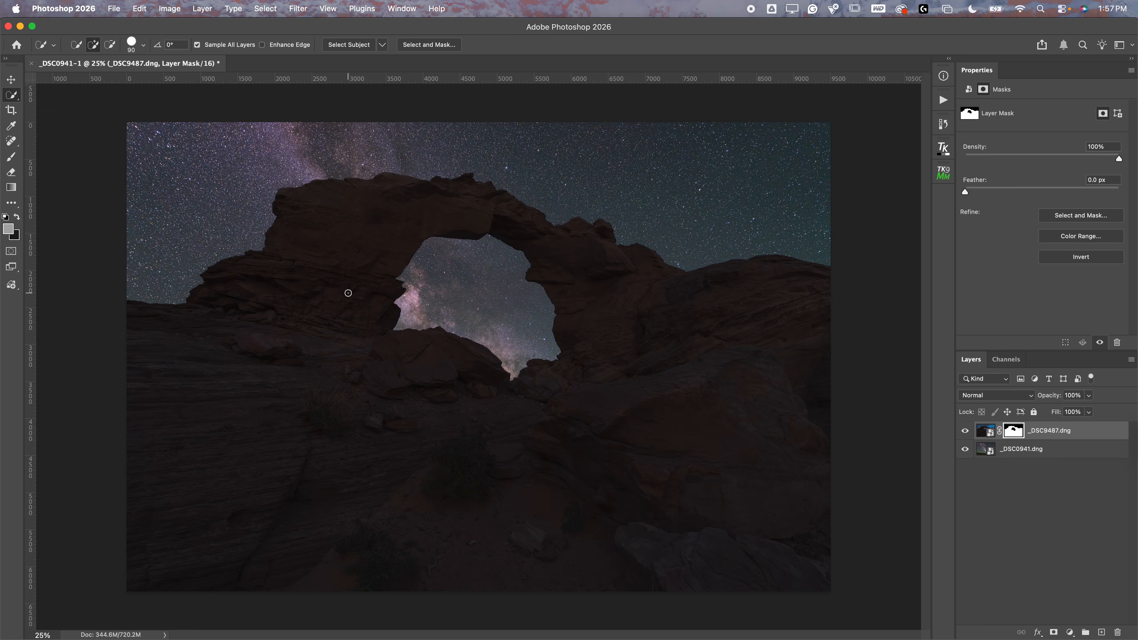
Step: Extend the canvas upward by about 4940 px with an unconstrained crop that keeps the full photo width
scroll(348, 292, "down", 3)
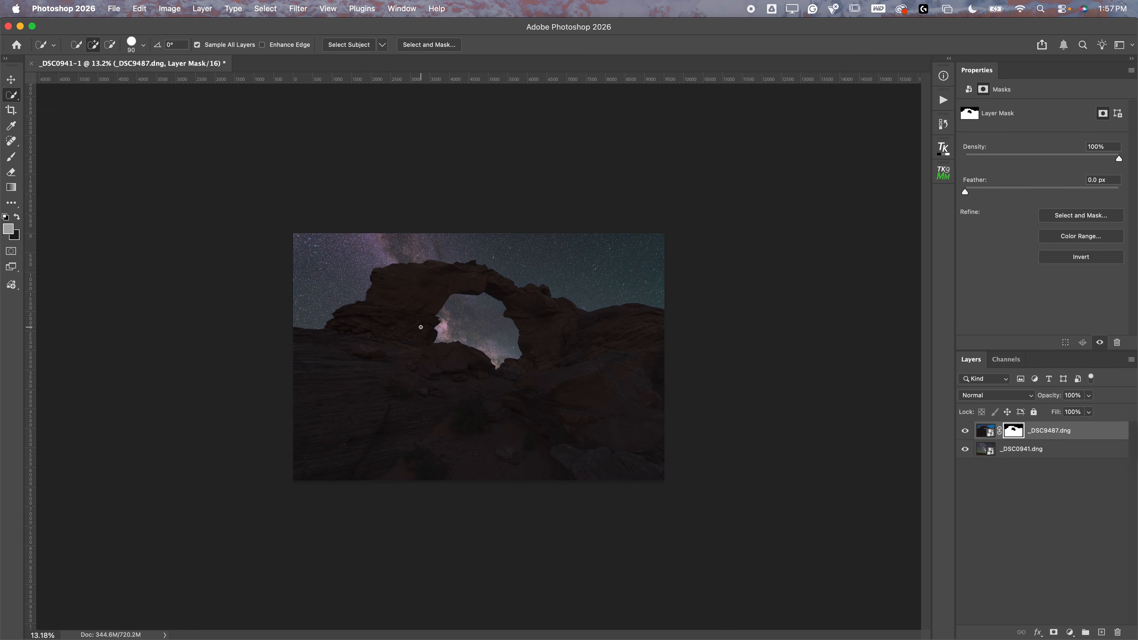
scroll(423, 315, "down", 2)
scroll(421, 327, "down", 1)
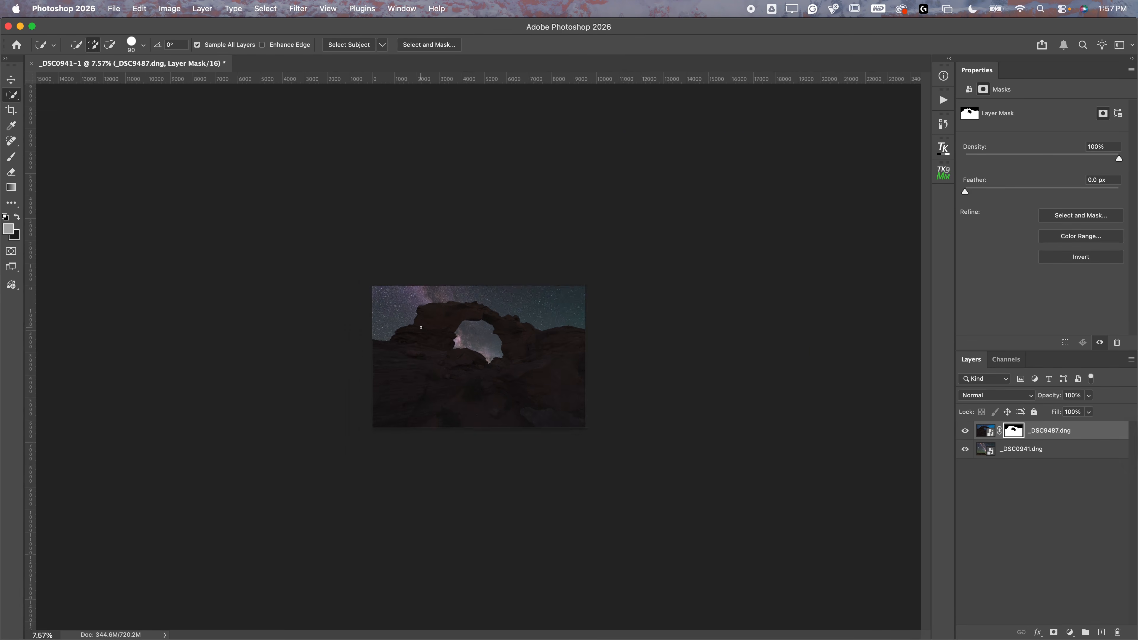
scroll(421, 327, "up", 2)
scroll(421, 327, "down", 2)
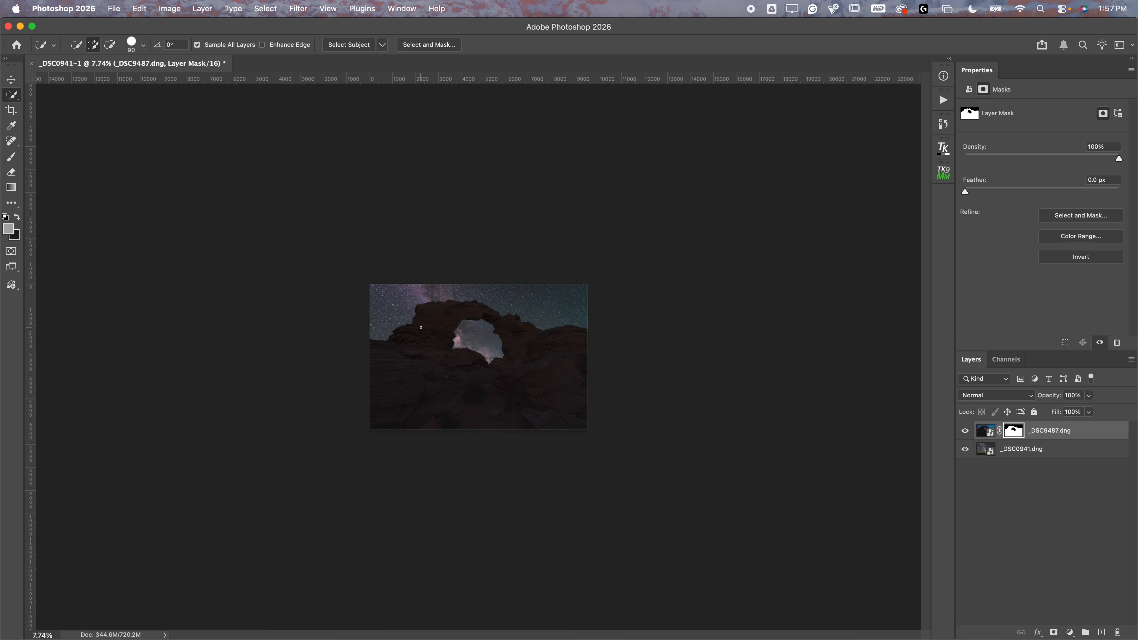
scroll(421, 327, "up", 2)
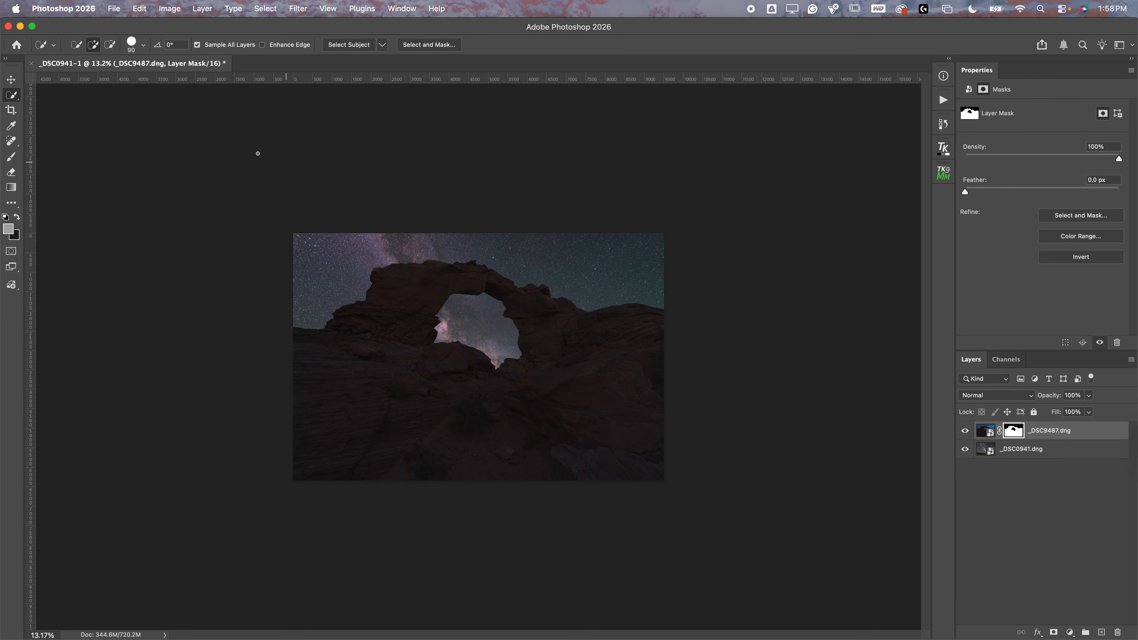
left_click(9, 114)
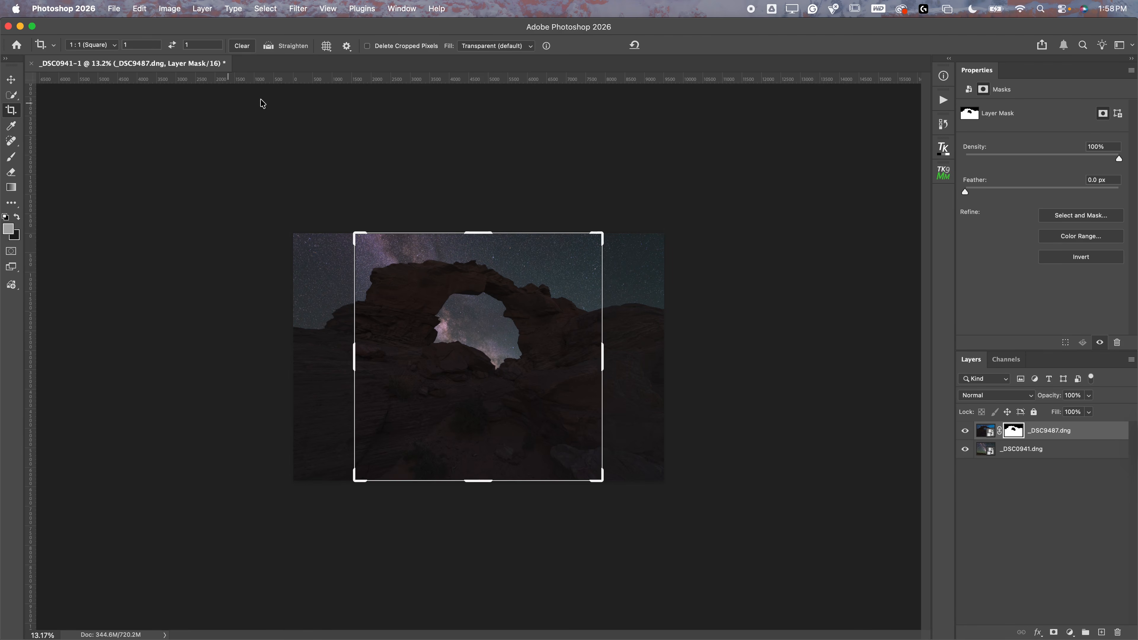
left_click(241, 47)
left_click_drag(353, 352, 324, 333)
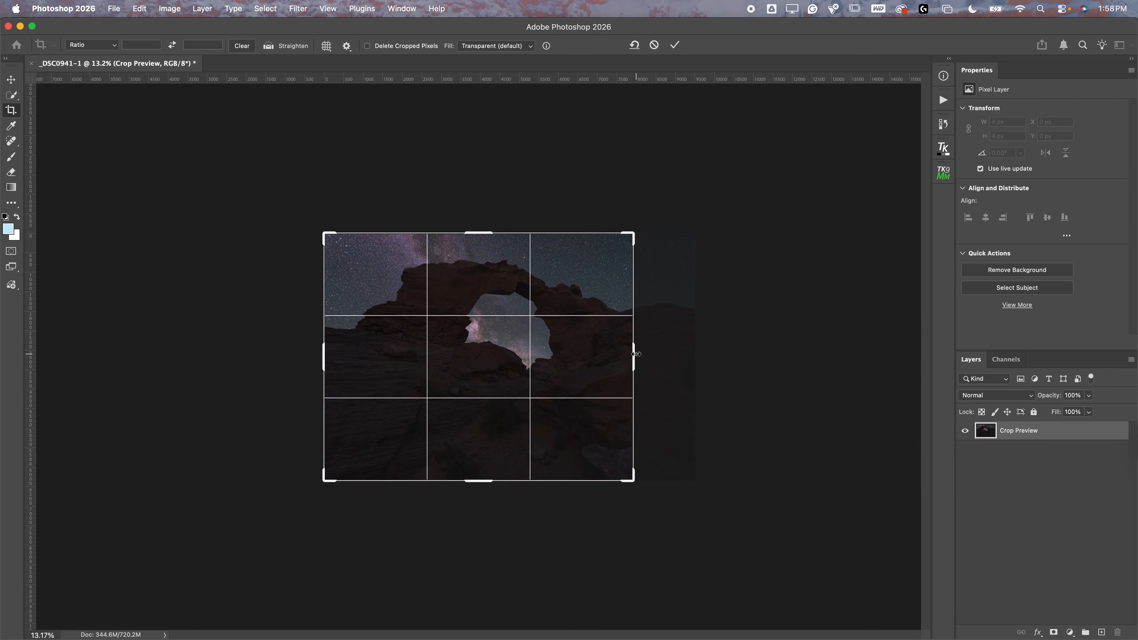
left_click_drag(636, 354, 665, 352)
left_click_drag(478, 230, 480, 133)
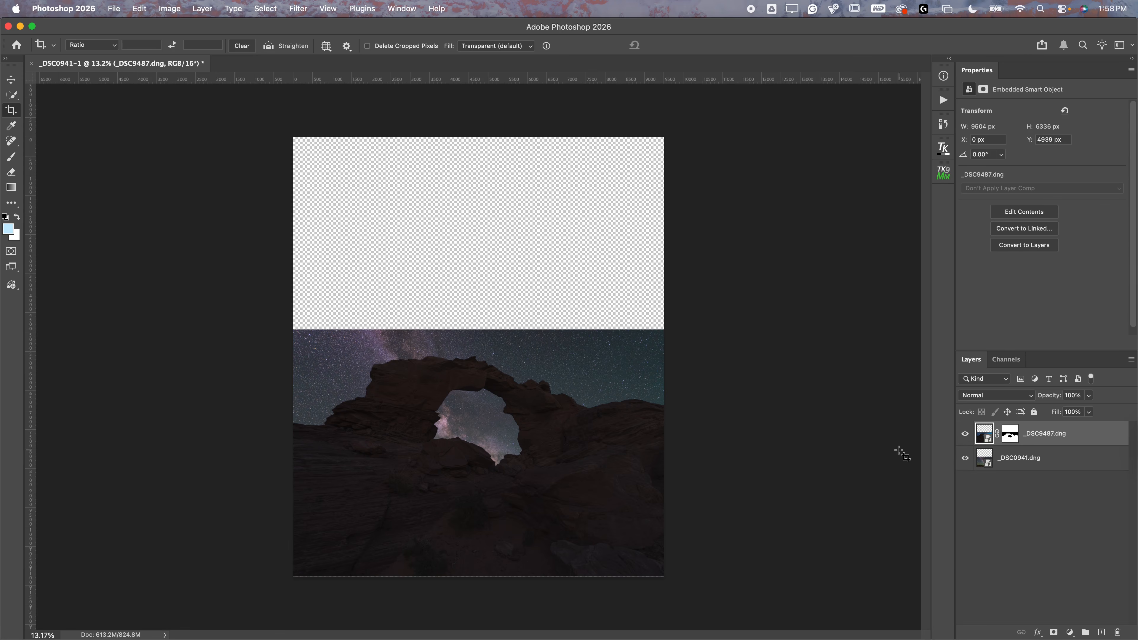
Step: Move the Milky Way layer to about X -399 px, Y 3388 px so its bright core sits inside the arch opening
left_click(1010, 459)
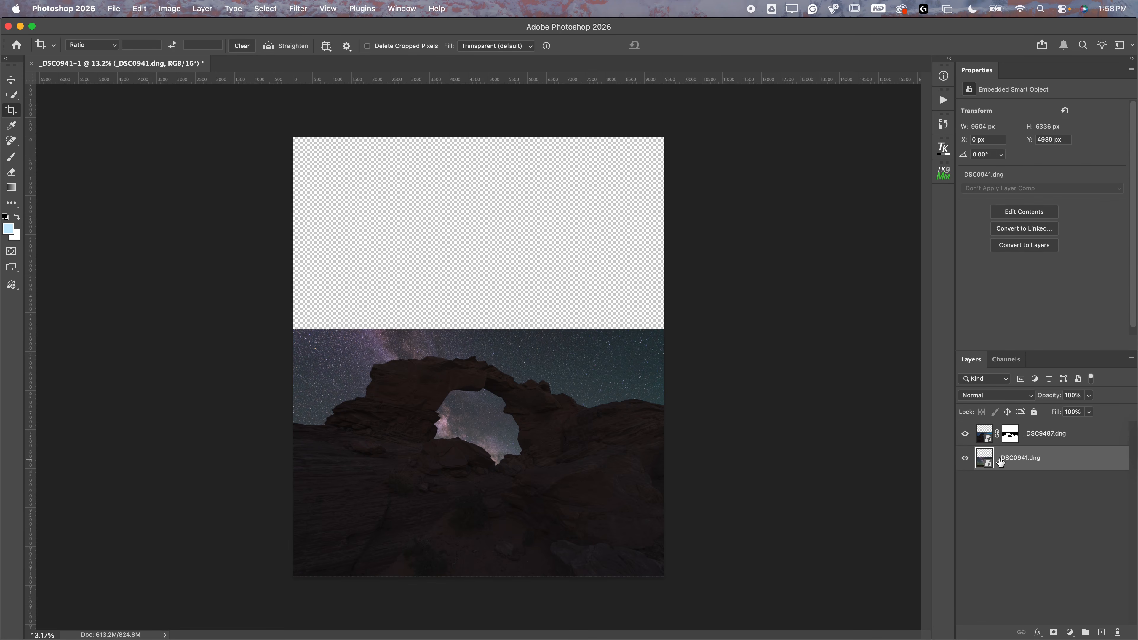
left_click(10, 80)
left_click_drag(368, 356, 357, 307)
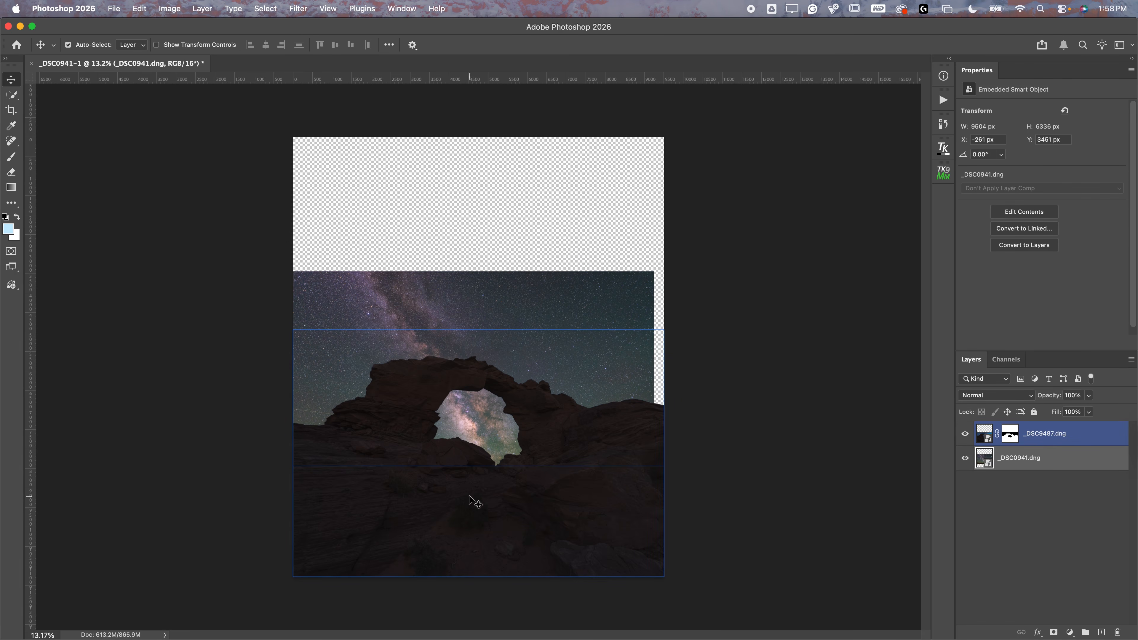
left_click_drag(599, 357, 604, 292)
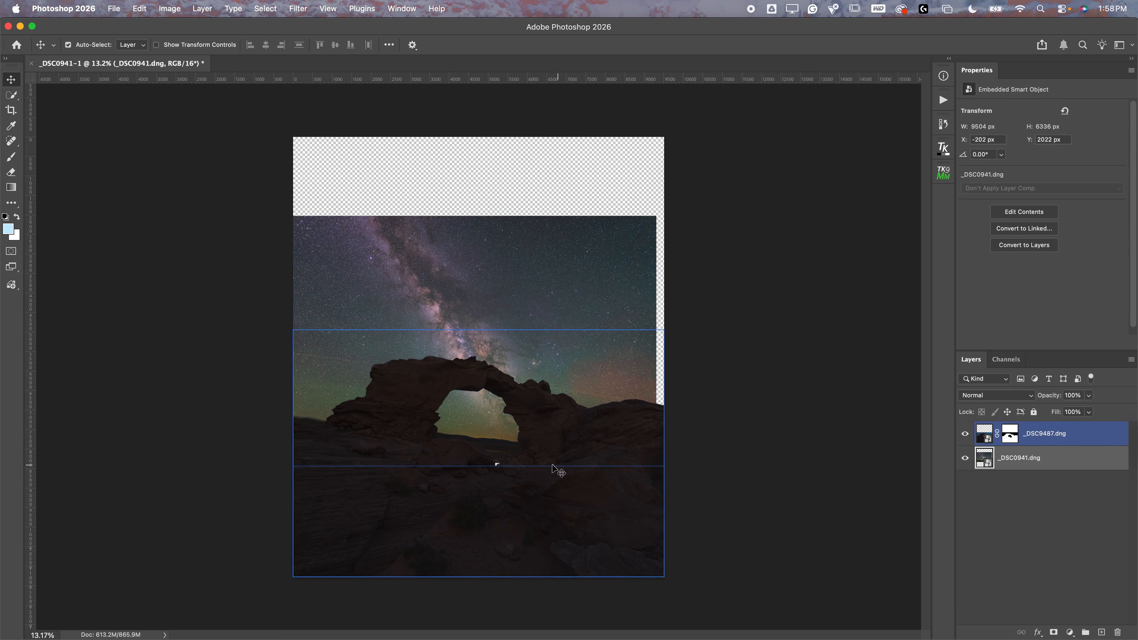
left_click_drag(609, 319, 602, 375)
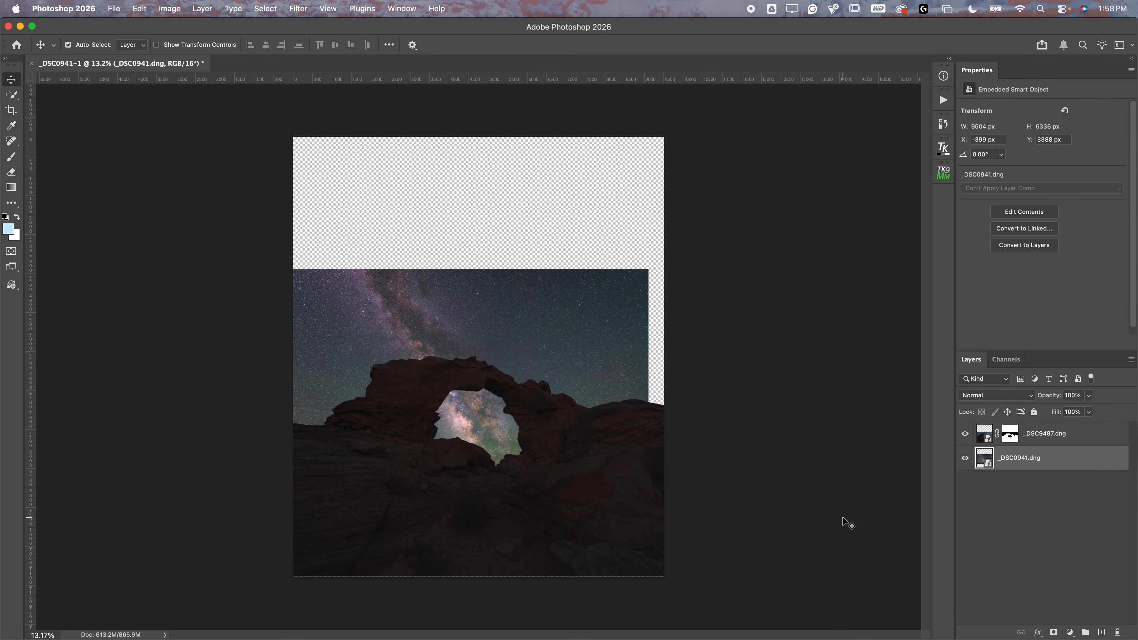
Step: Crop the composite to a 2:1 landscape ratio around the arch, leaving out the transparent areas above and beside the sky
scroll(694, 451, "up", 5)
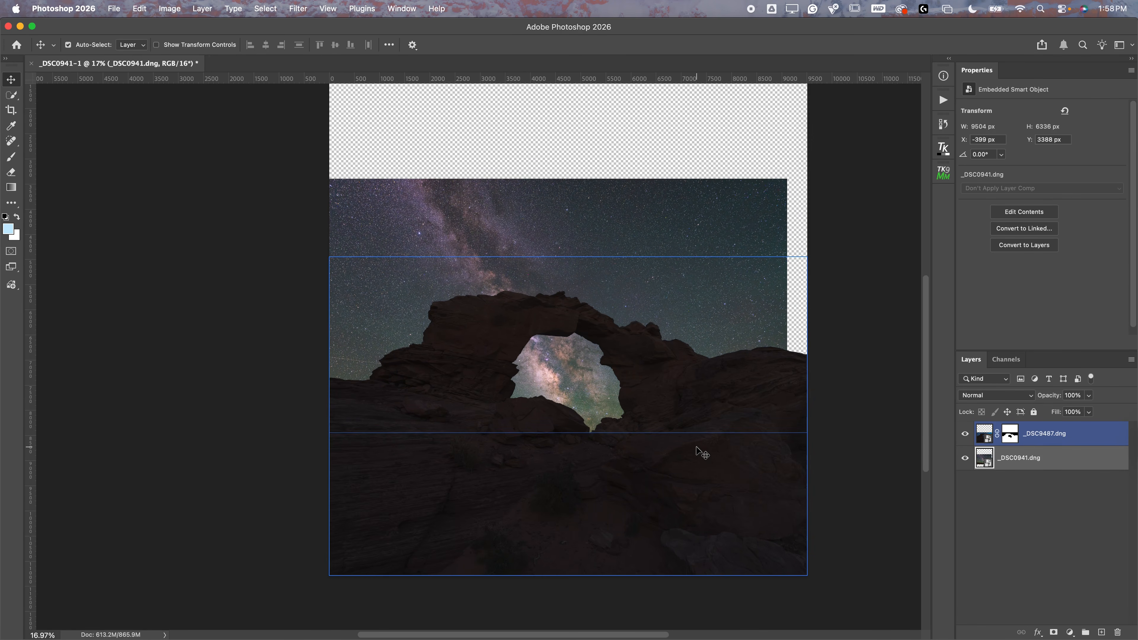
scroll(699, 449, "right", 3)
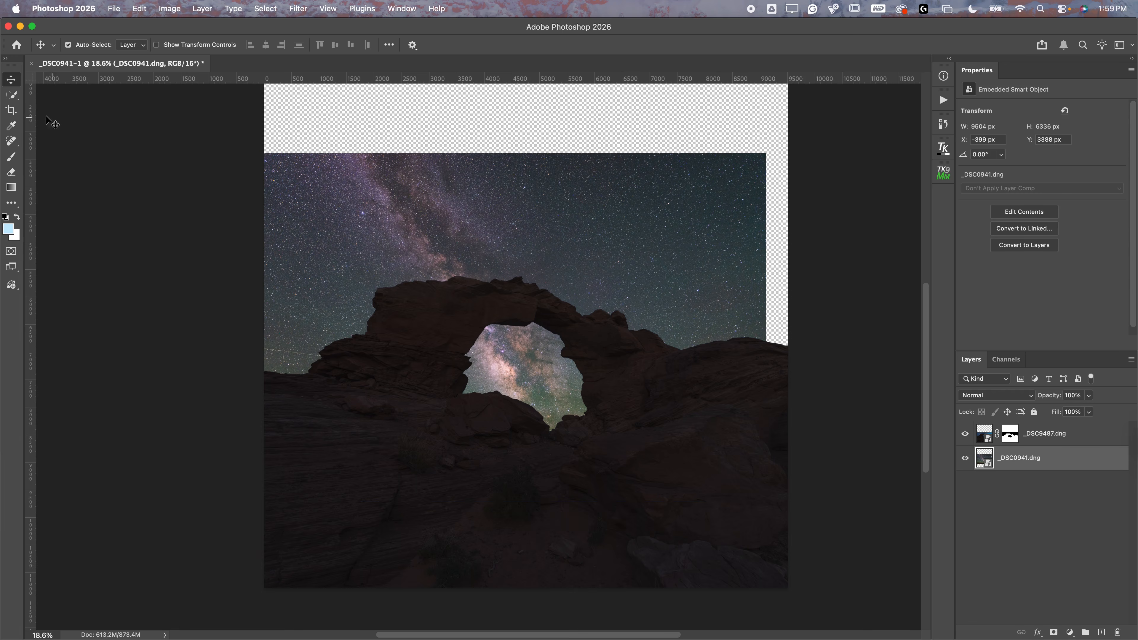
left_click(11, 110)
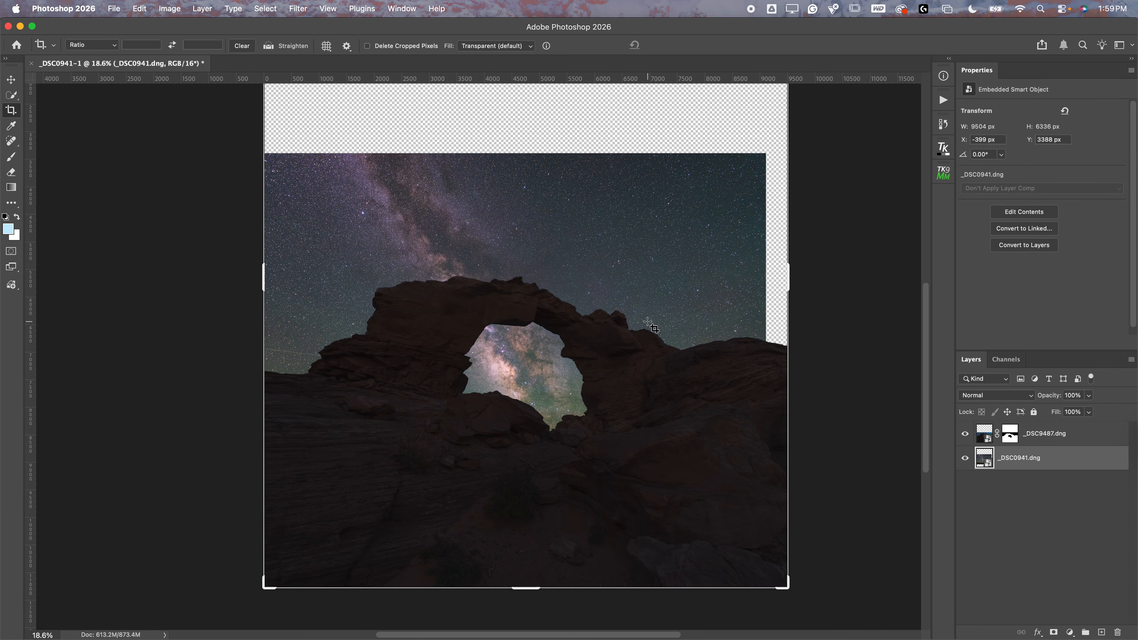
left_click(136, 45)
type("1")
left_click(189, 46)
type("2")
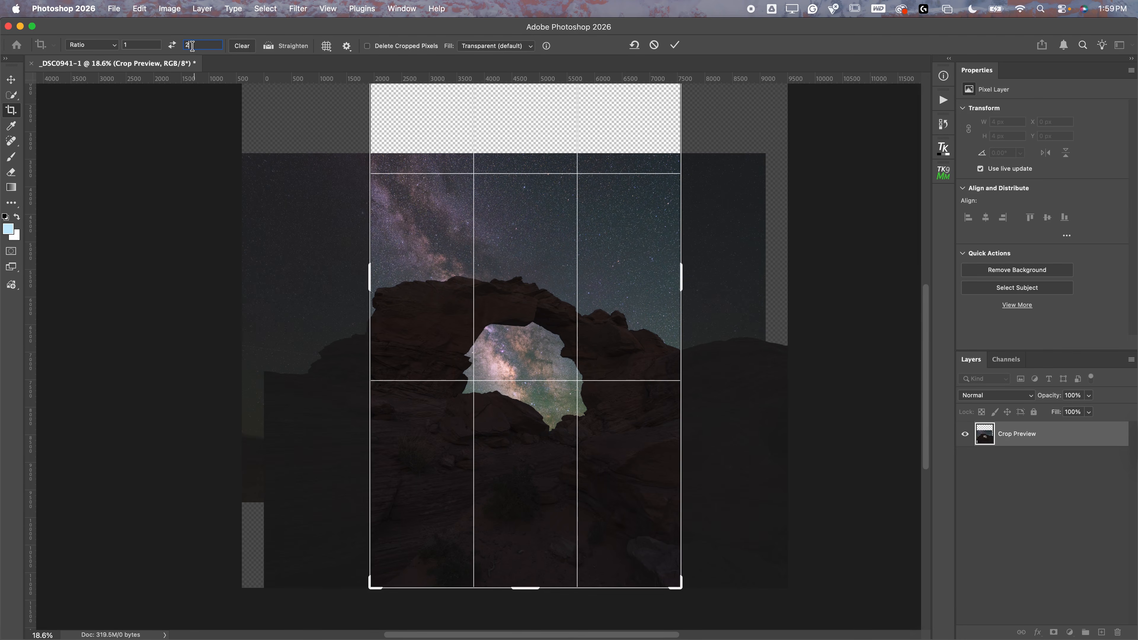
left_click(172, 45)
left_click_drag(514, 295, 516, 218)
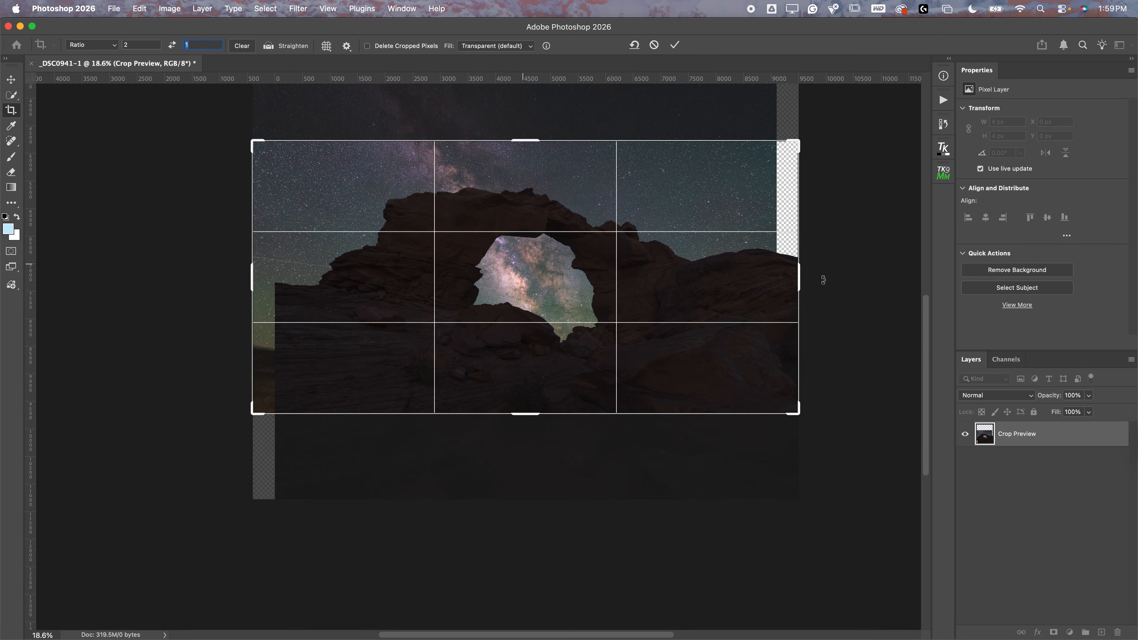
left_click_drag(258, 289, 267, 280)
left_click_drag(785, 279, 773, 280)
left_click_drag(668, 285, 669, 295)
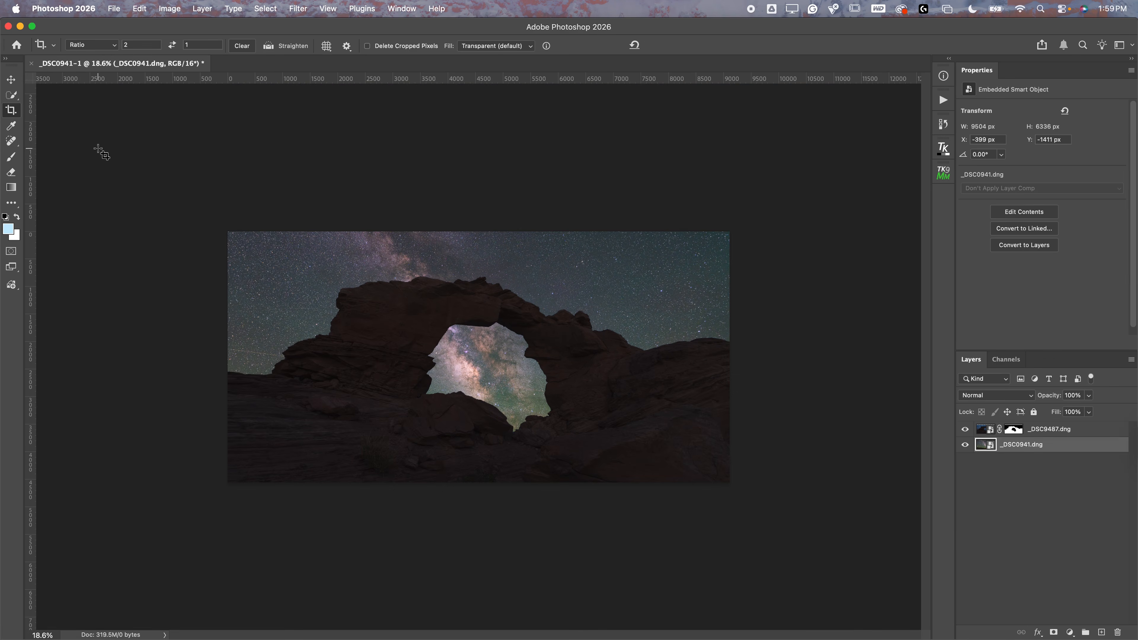
Step: Examine the composite by toggling the visibility of the arch layer and the Milky Way layer
scroll(452, 437, "up", 3)
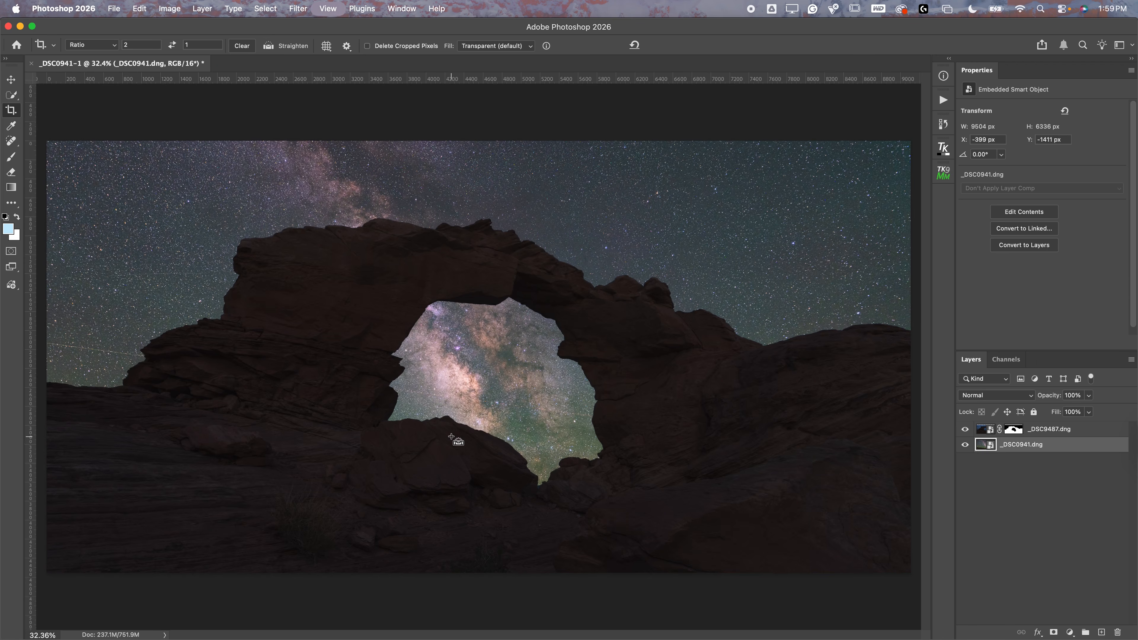
scroll(452, 437, "down", 2)
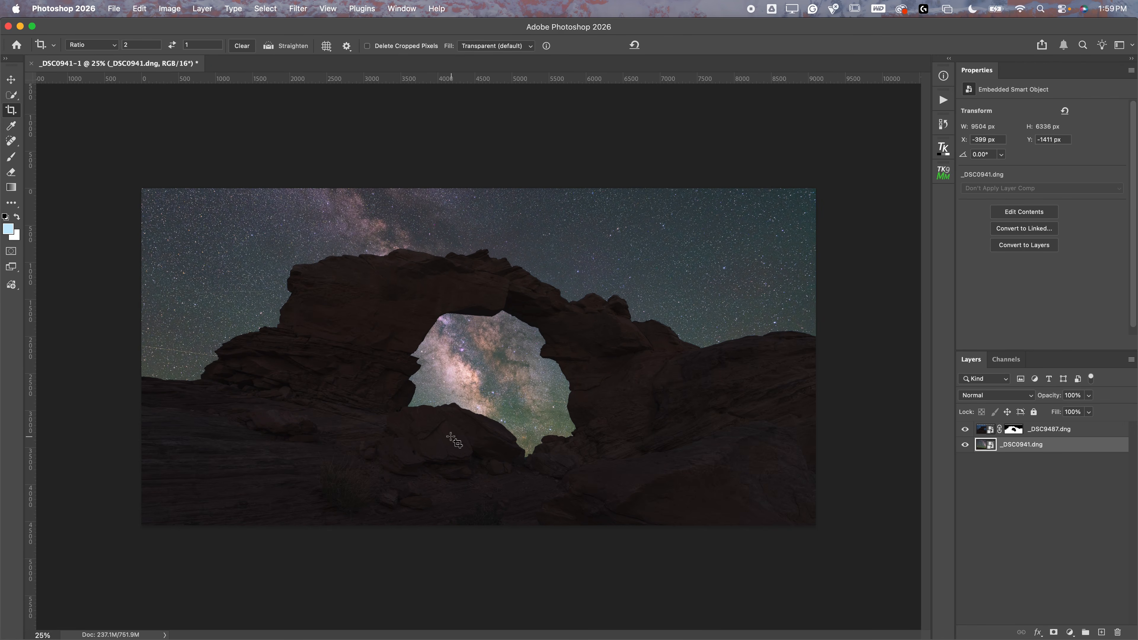
left_click(962, 430)
left_click(962, 430)
left_click(961, 430)
left_click(962, 431)
left_click(962, 430)
left_click(965, 445)
left_click(966, 445)
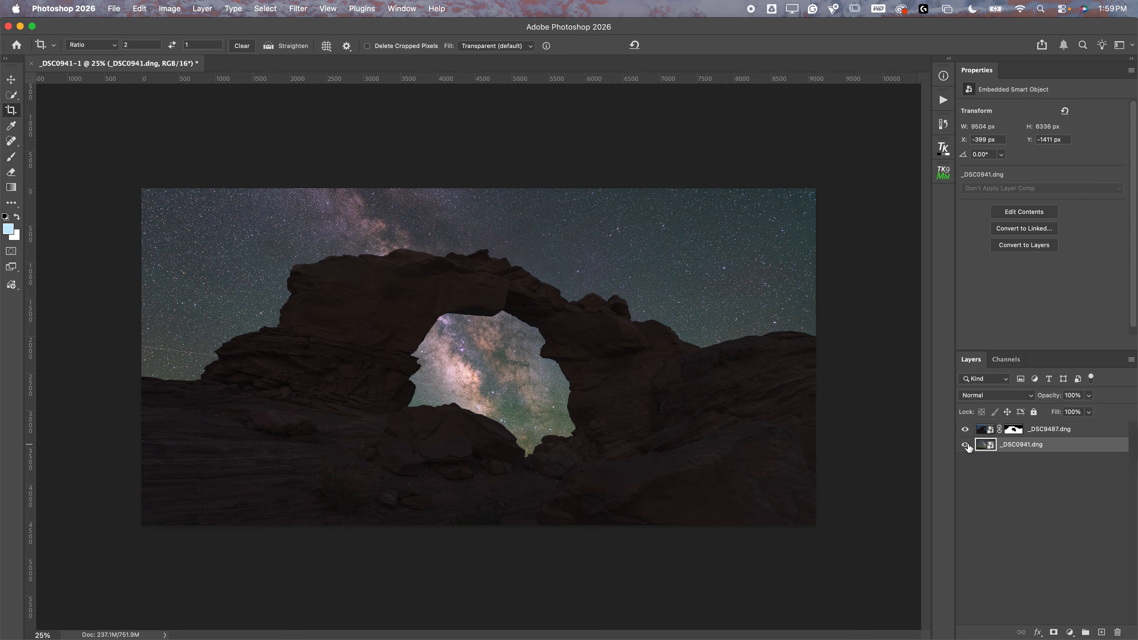
Step: Fill the white strip along the upper edge of the _DSC9487.dng layer mask with black and return to the composite view
left_click(1014, 431, "alt")
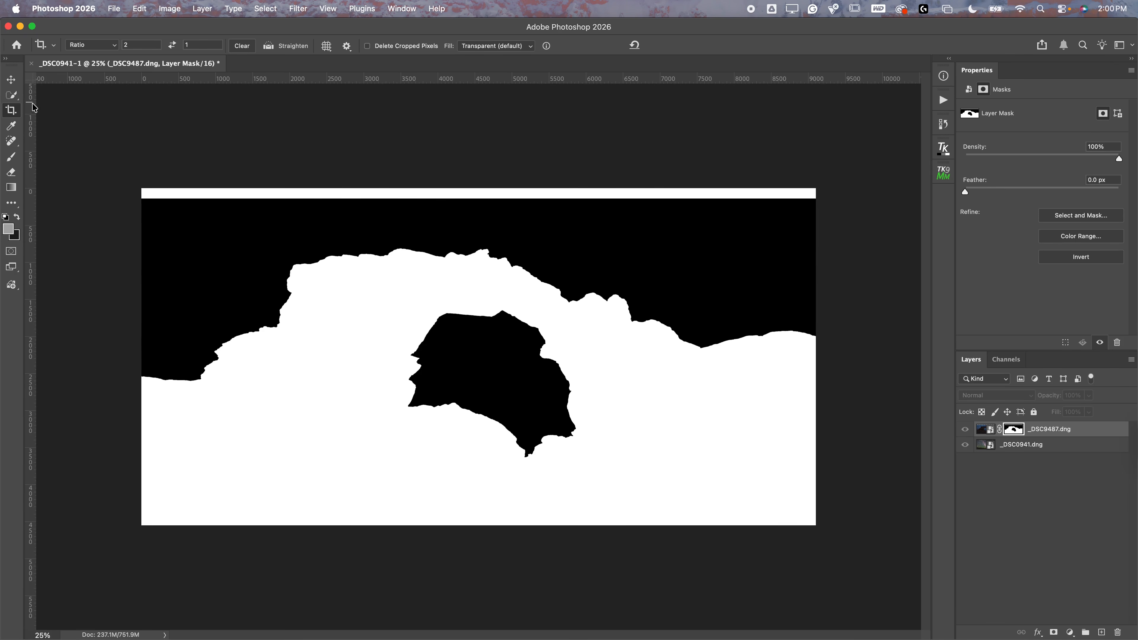
left_click(11, 95)
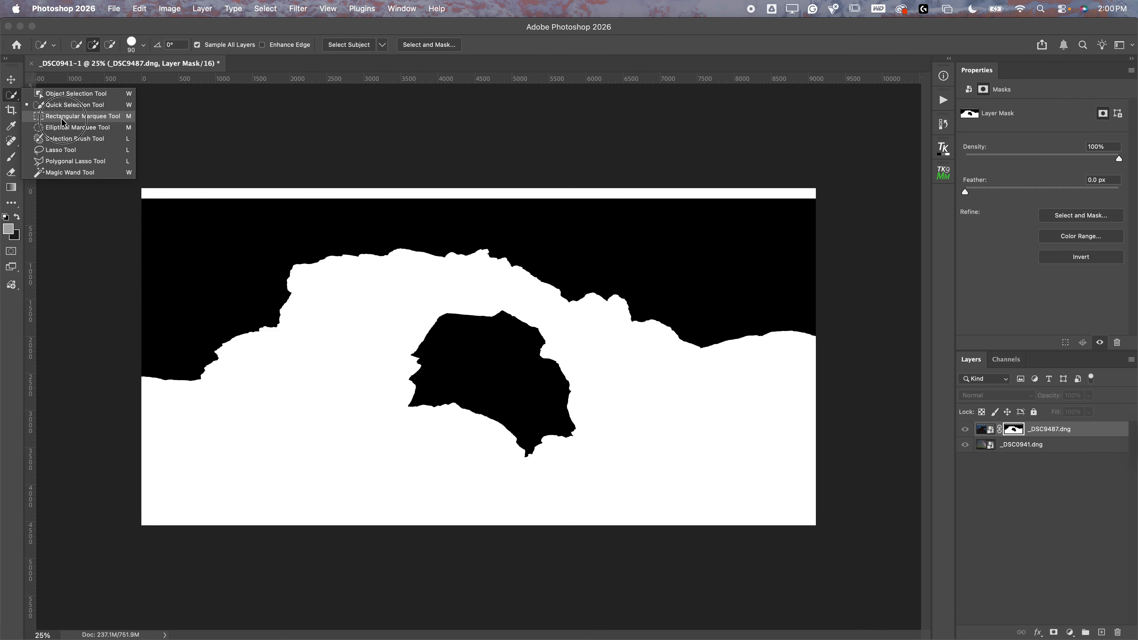
left_click(115, 120)
left_click_drag(142, 188, 856, 208)
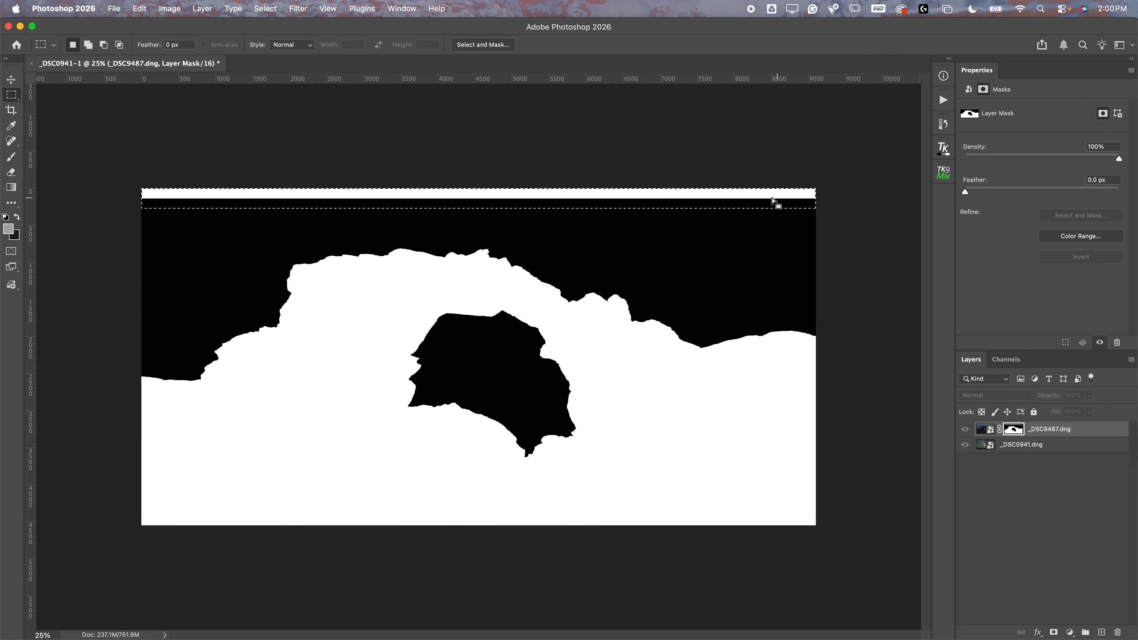
left_click(140, 8)
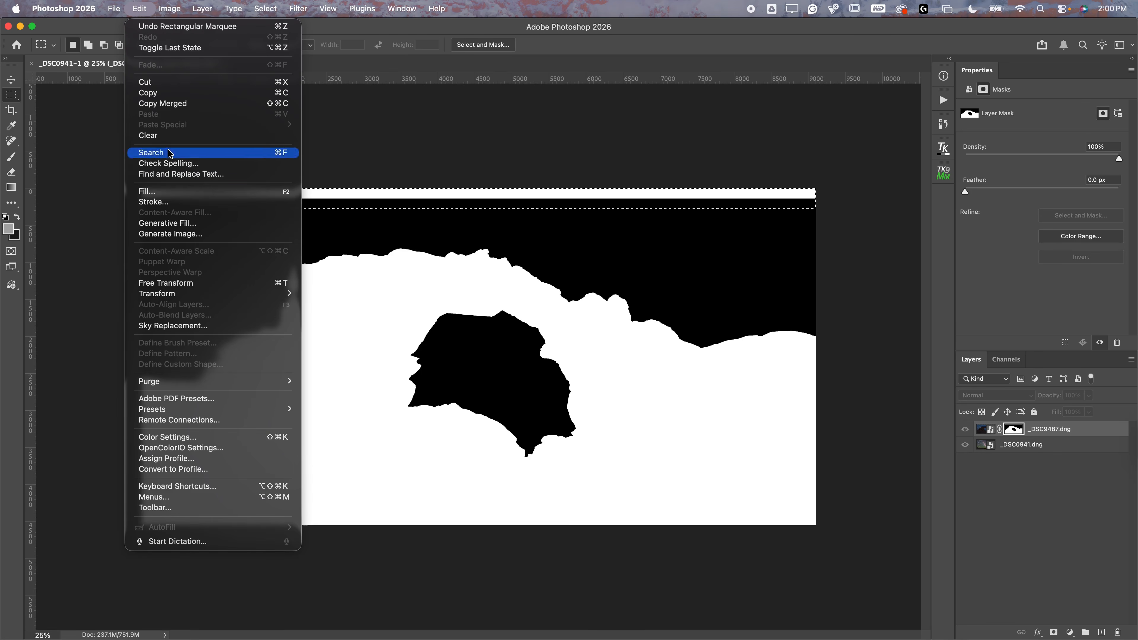
left_click(174, 191)
left_click(338, 285)
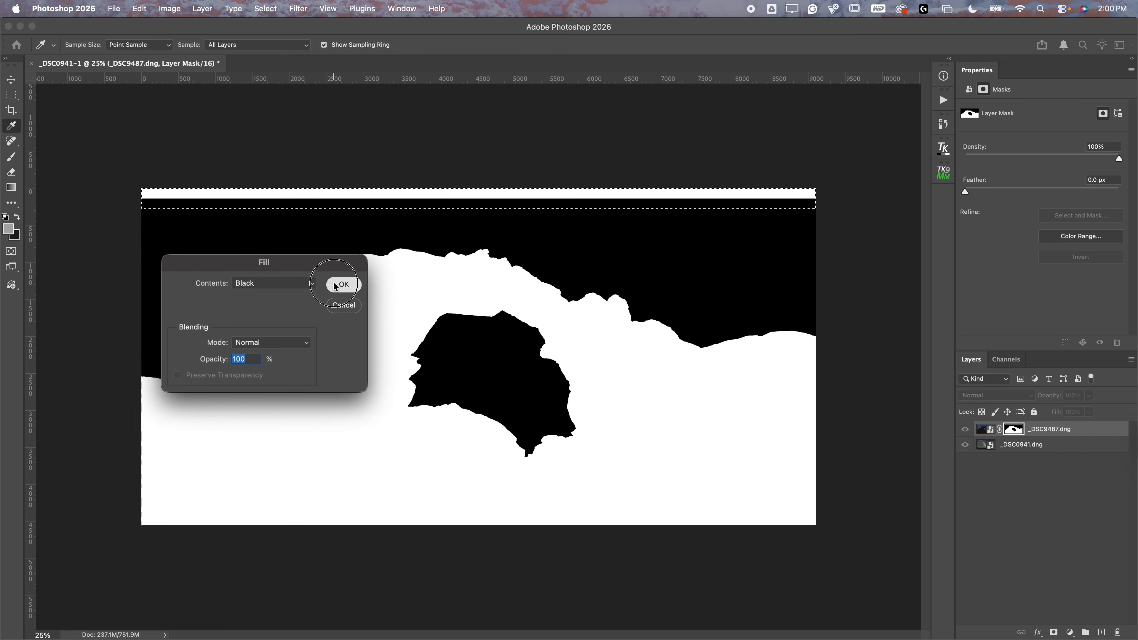
key("super+d")
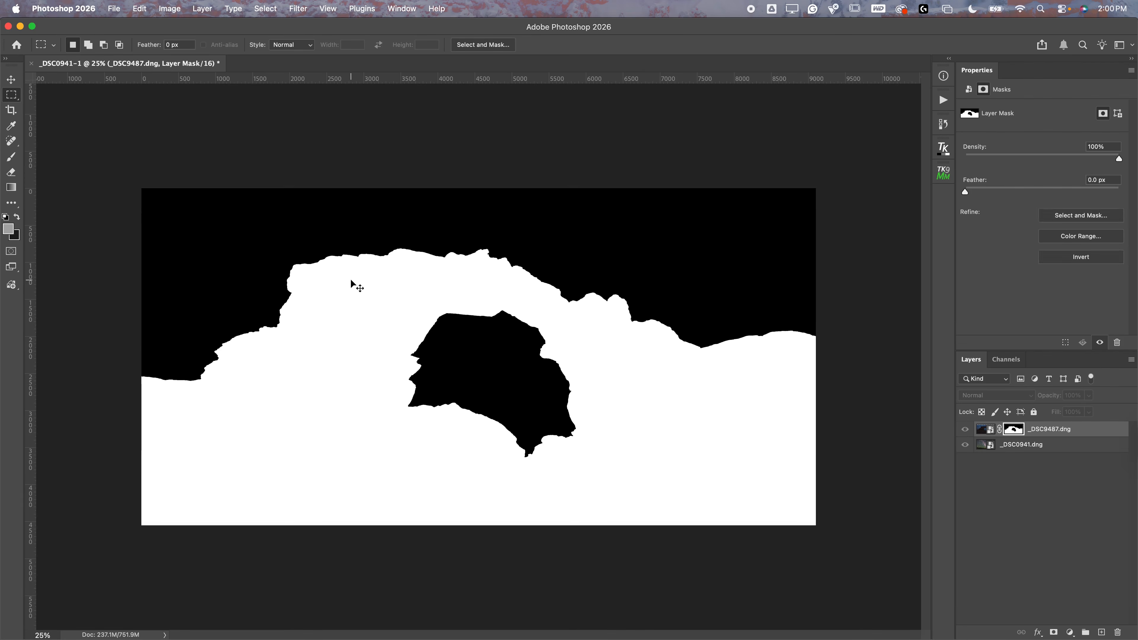
left_click(983, 430)
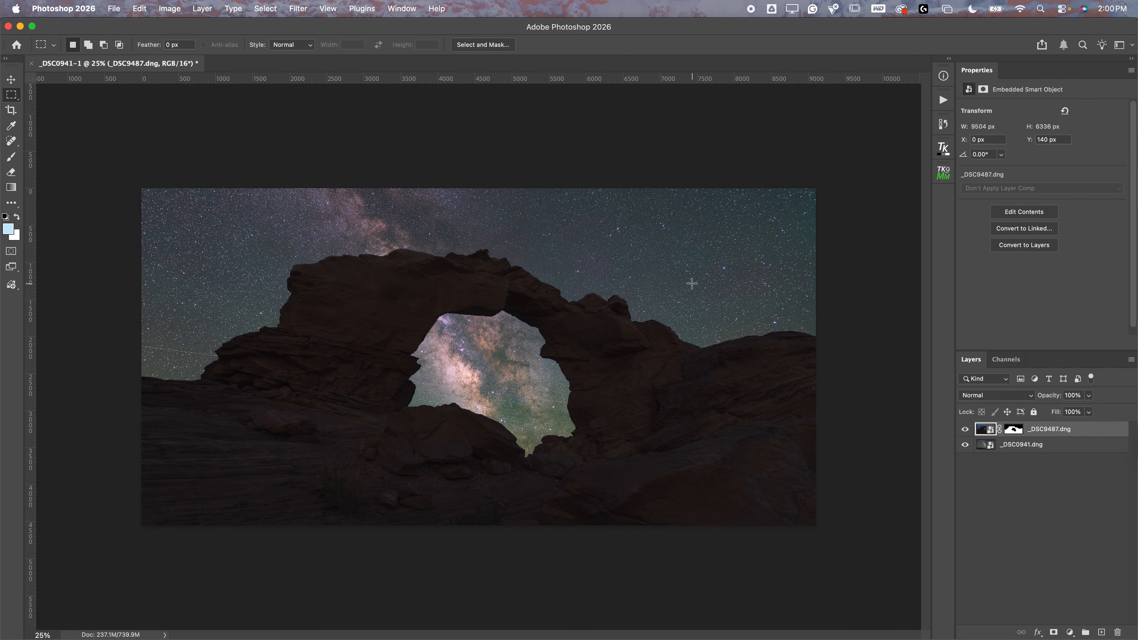
double_click(981, 430)
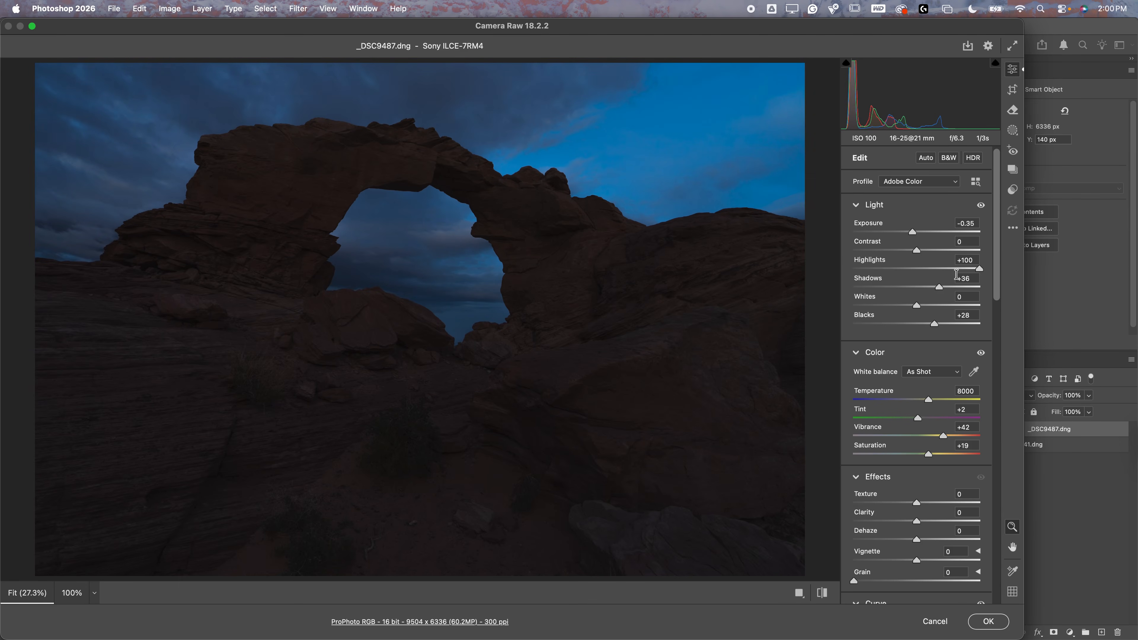
left_click_drag(914, 233, 905, 233)
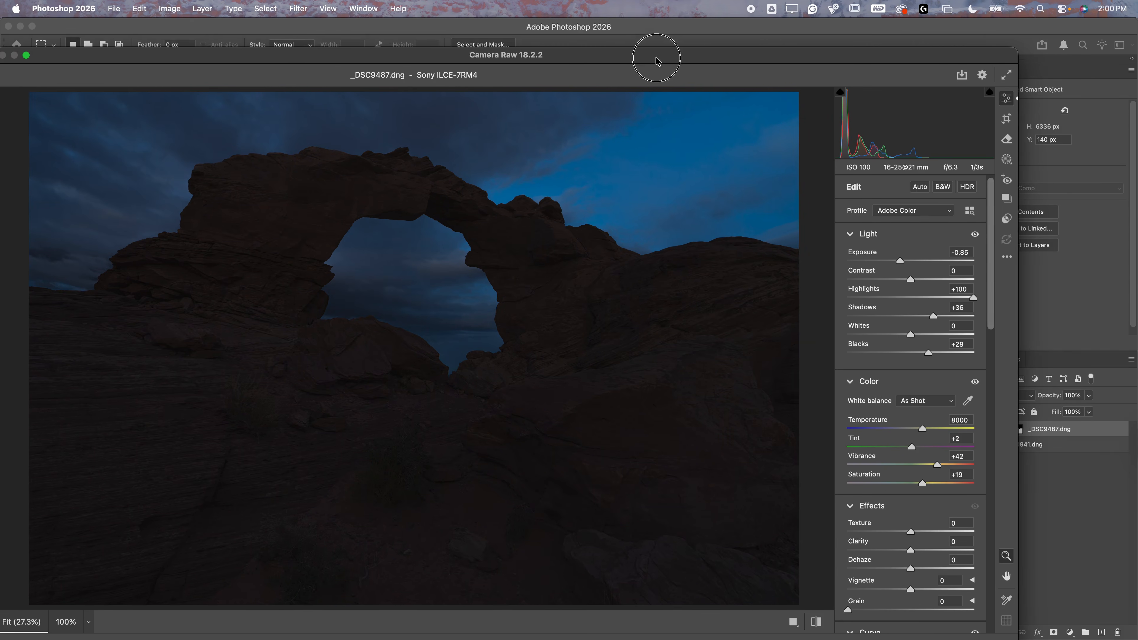
left_click_drag(718, 62, 728, 31)
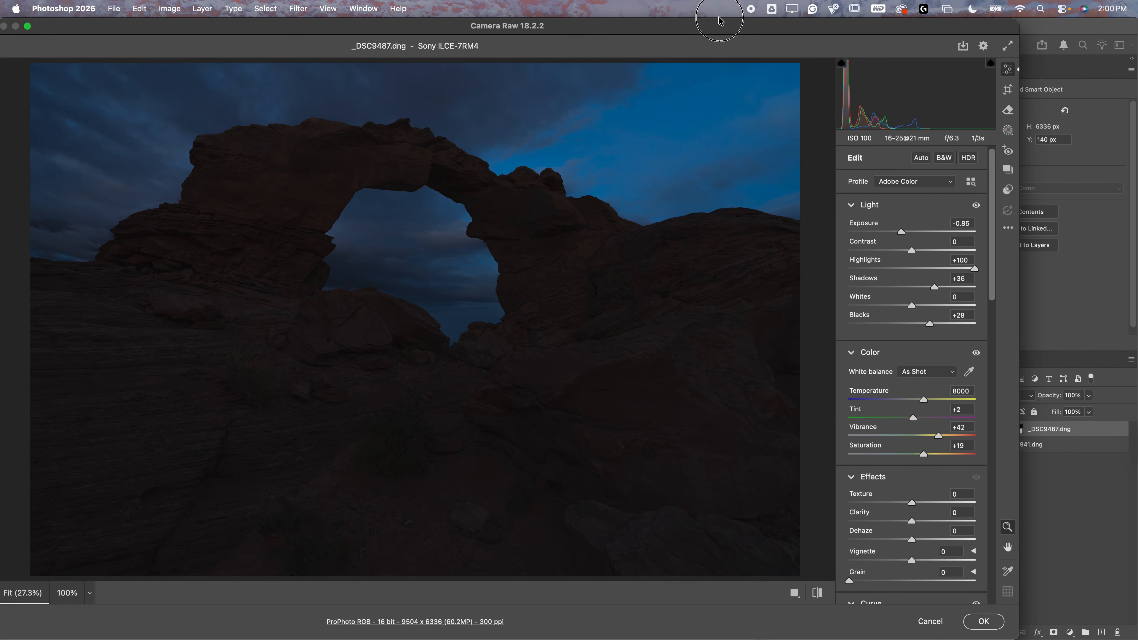
left_click(939, 621)
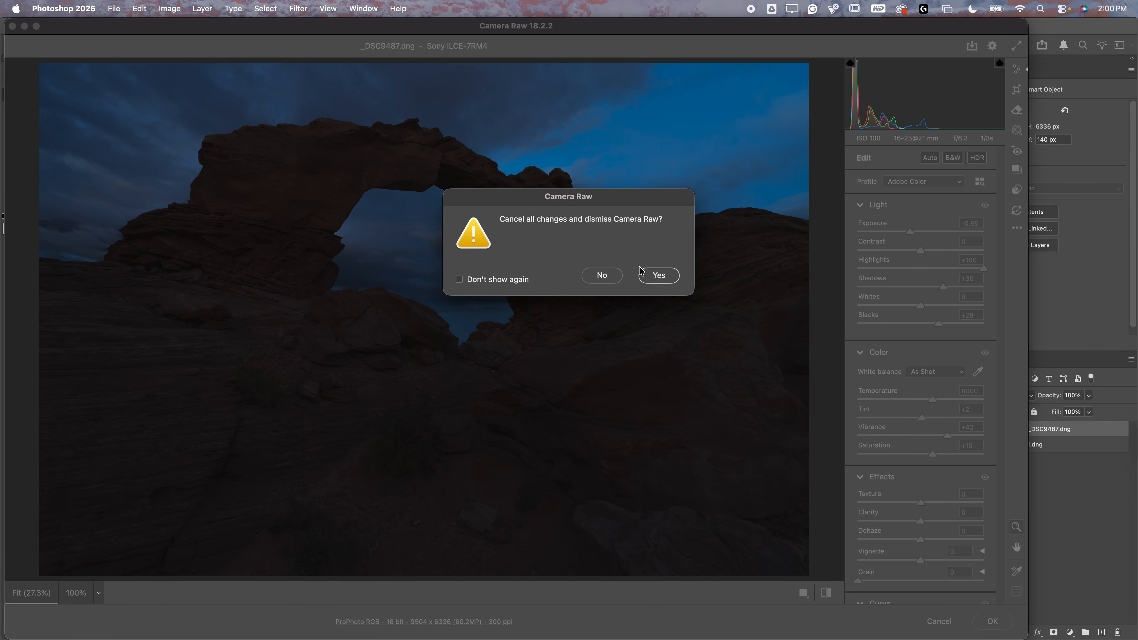
left_click(657, 275)
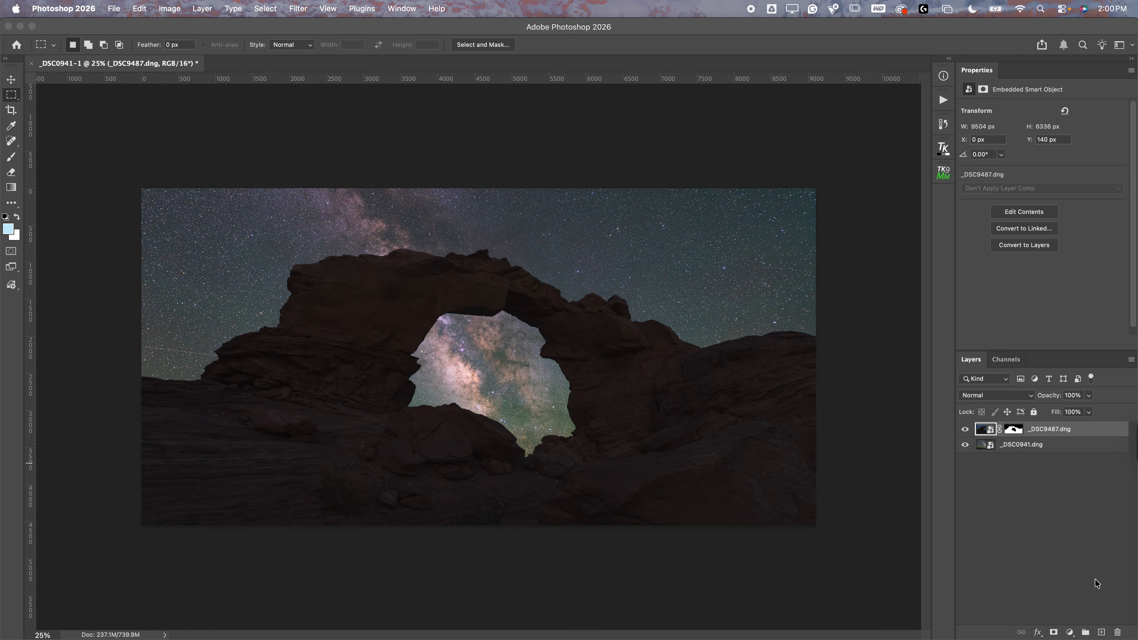
Step: Add a Brightness/Contrast adjustment clipped to the _DSC9487.dng arch layer and set its brightness to -32
left_click(1070, 631)
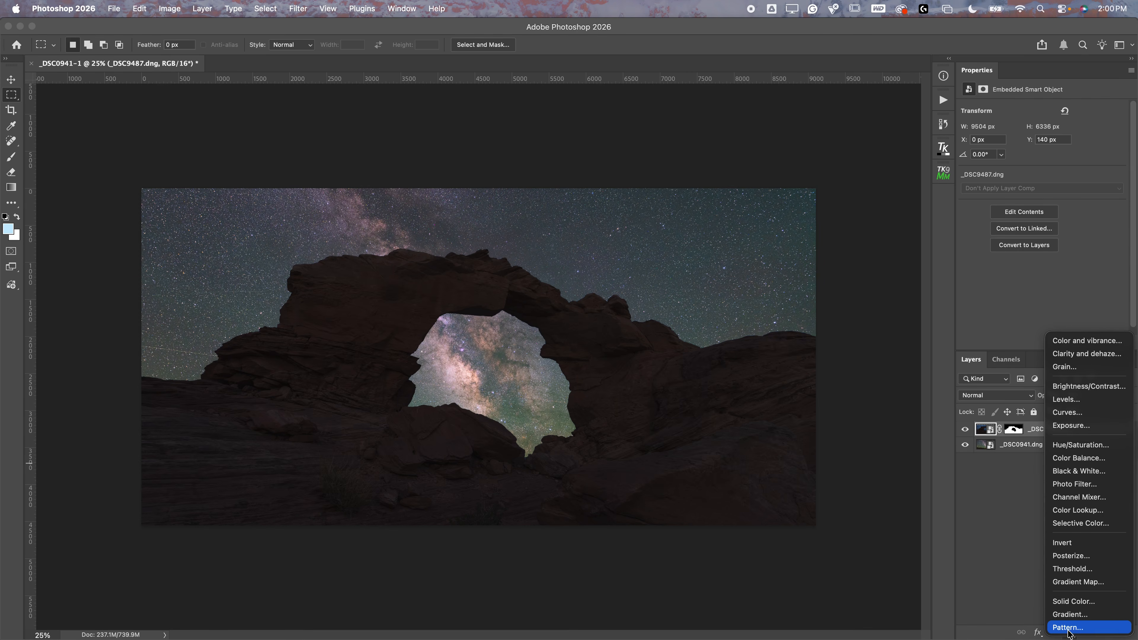
left_click(1017, 589)
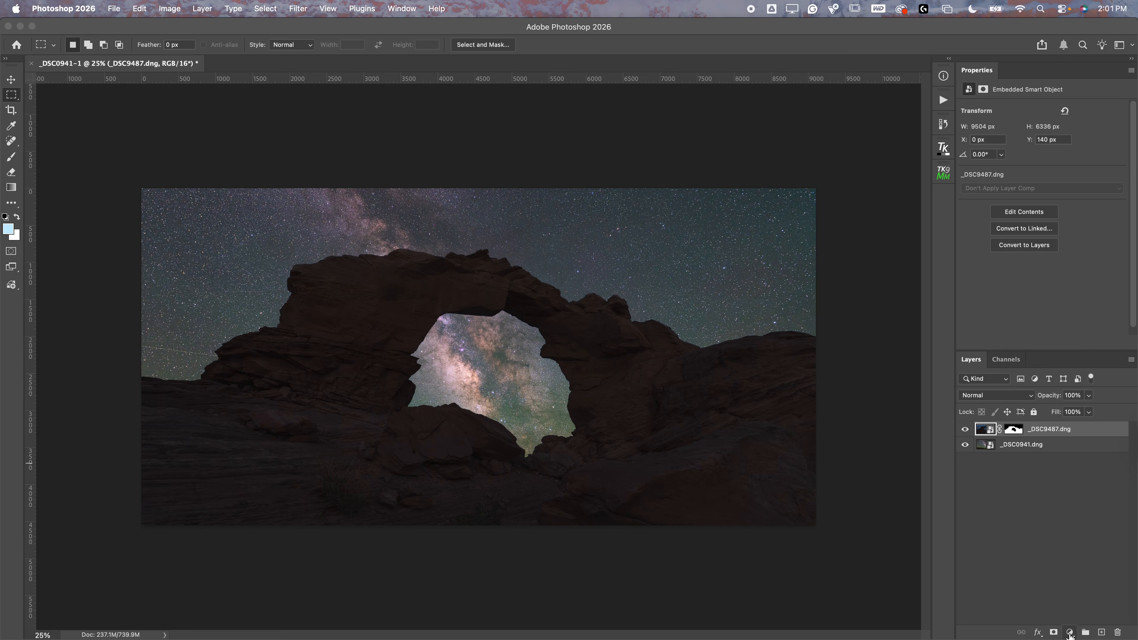
left_click(1069, 632)
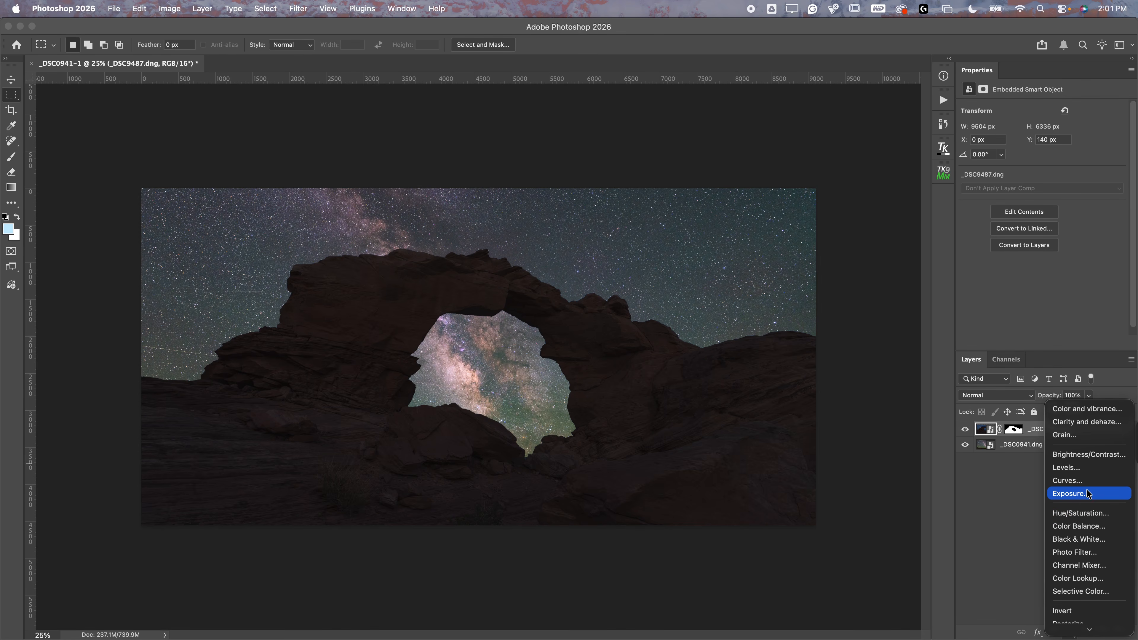
left_click(1074, 458)
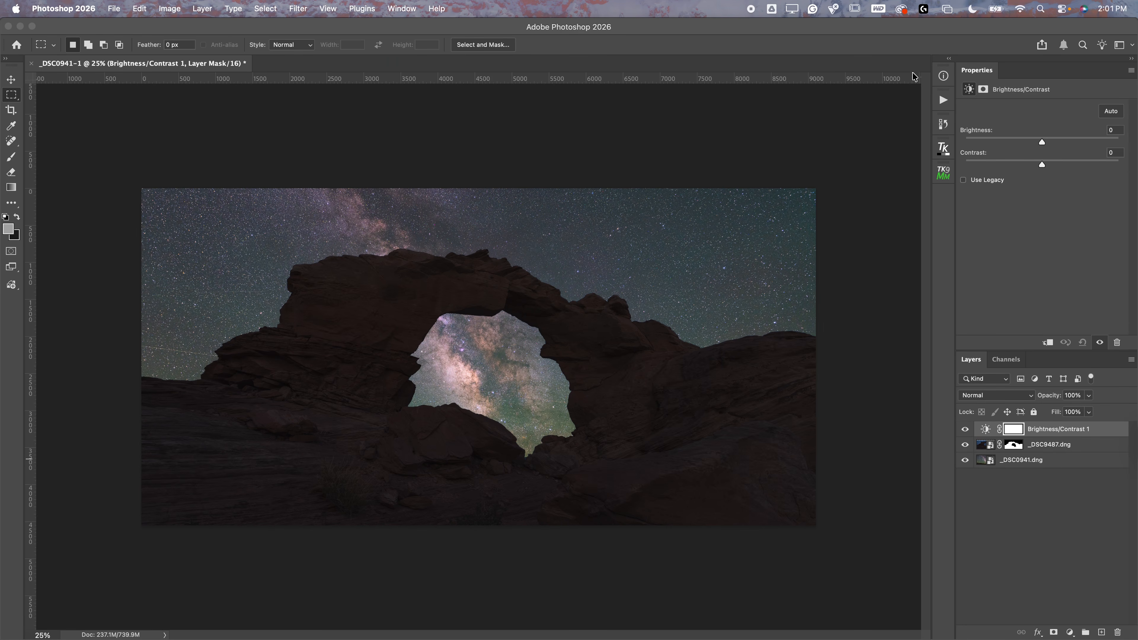
left_click(401, 8)
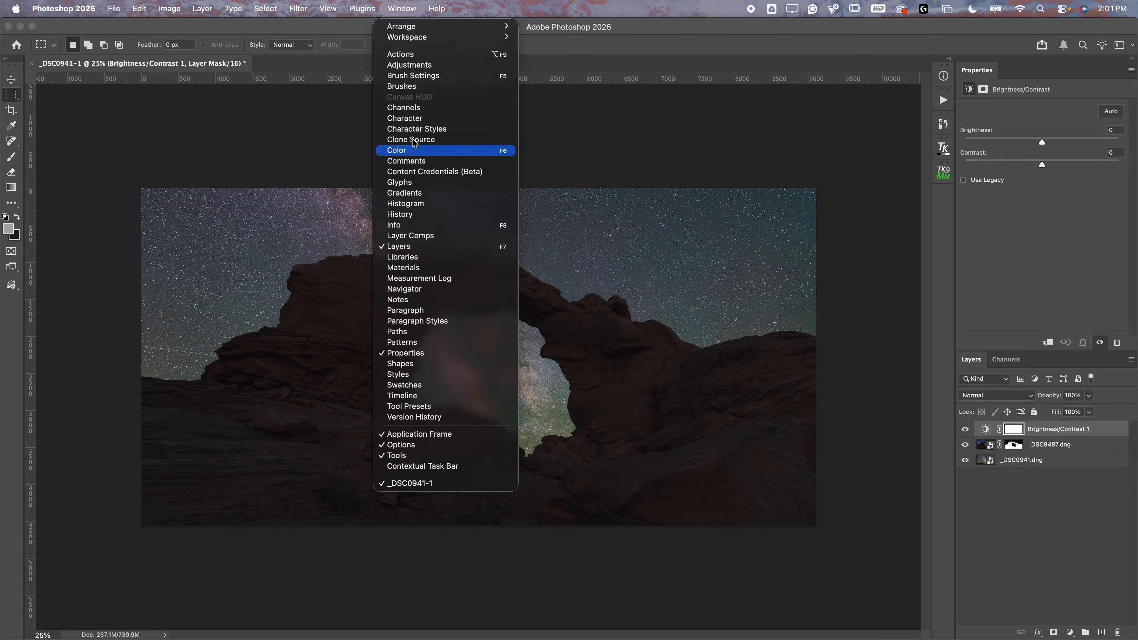
left_click(421, 355)
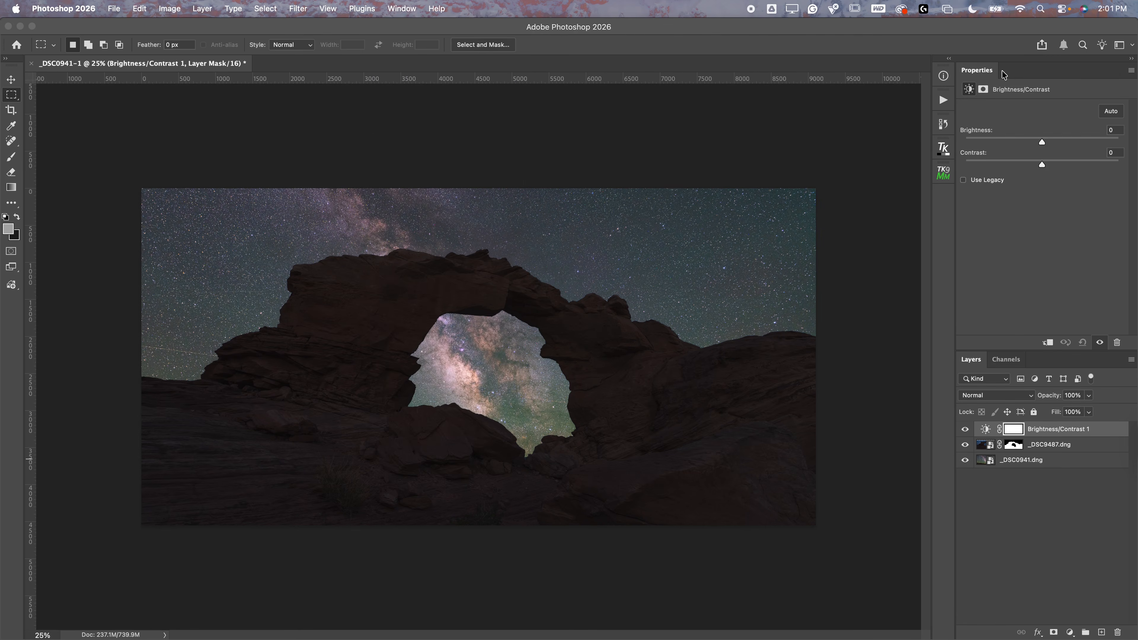
left_click_drag(1042, 144, 1002, 142)
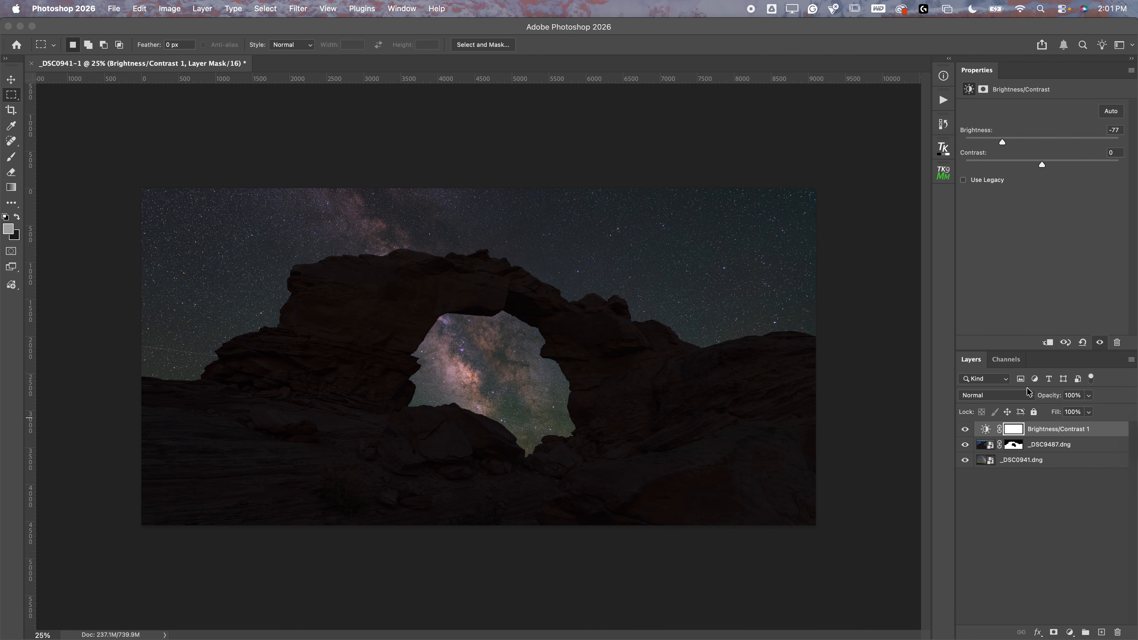
left_click(1047, 342)
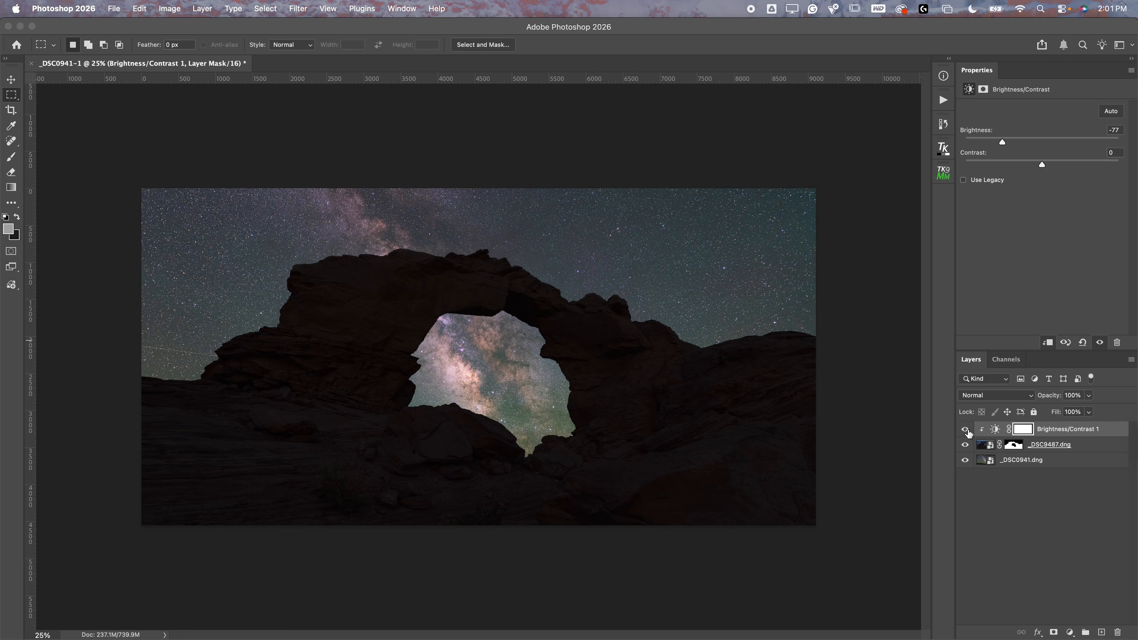
left_click_drag(1002, 141, 1026, 143)
Step: Add a clipped Color Balance adjustment for the arch with midtones at green +3 and blue +1, and reduce its opacity to 49%
left_click(1069, 632)
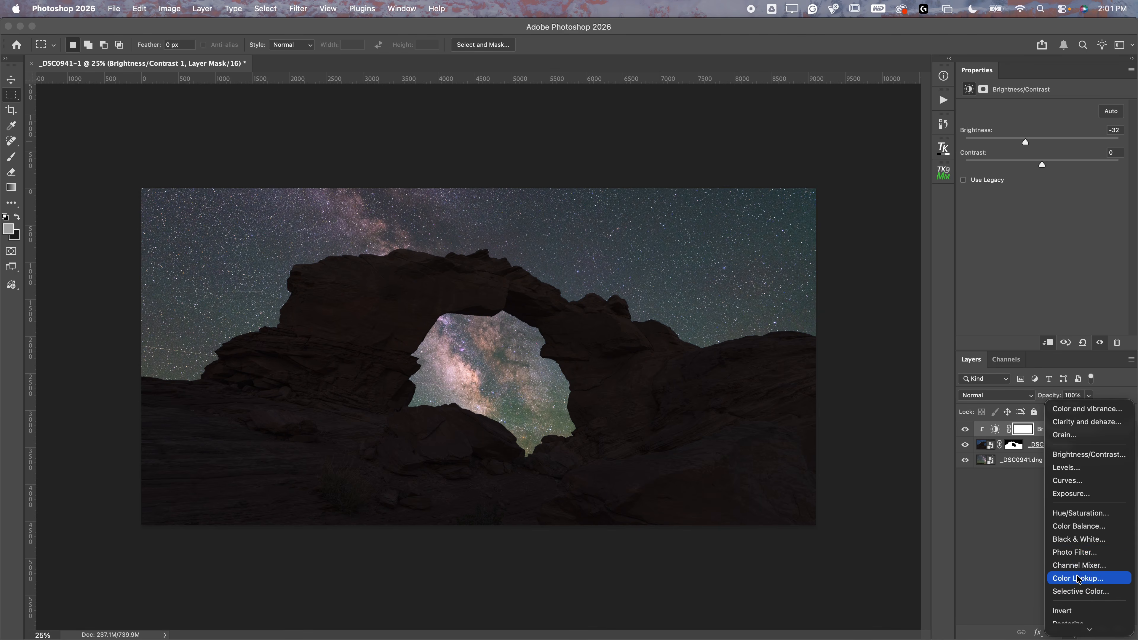
left_click(1076, 527)
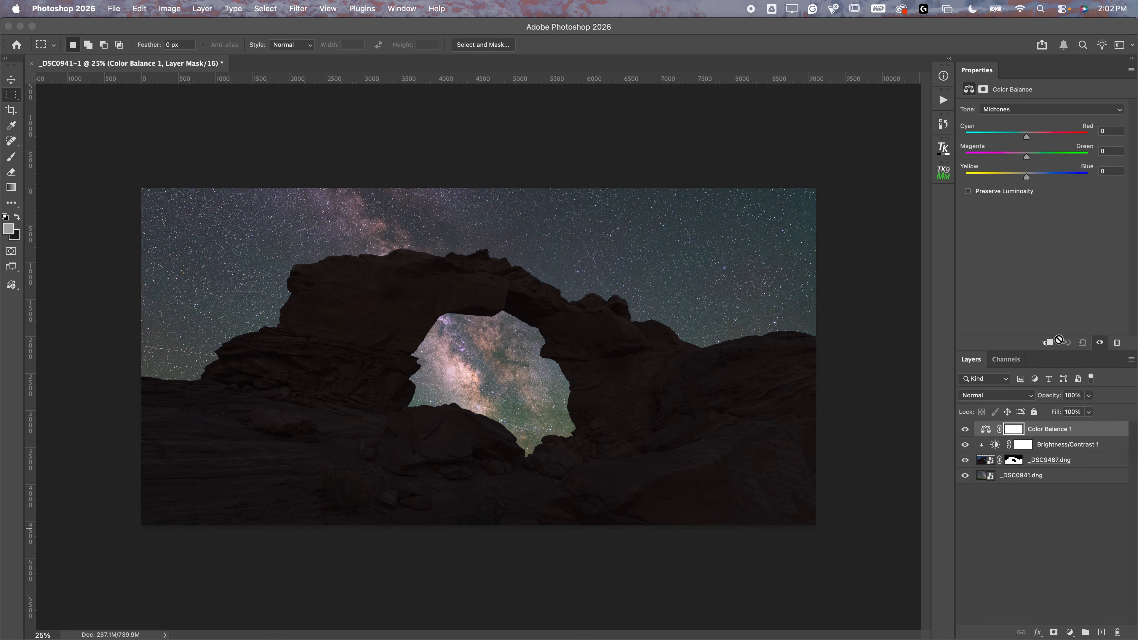
left_click(1047, 343)
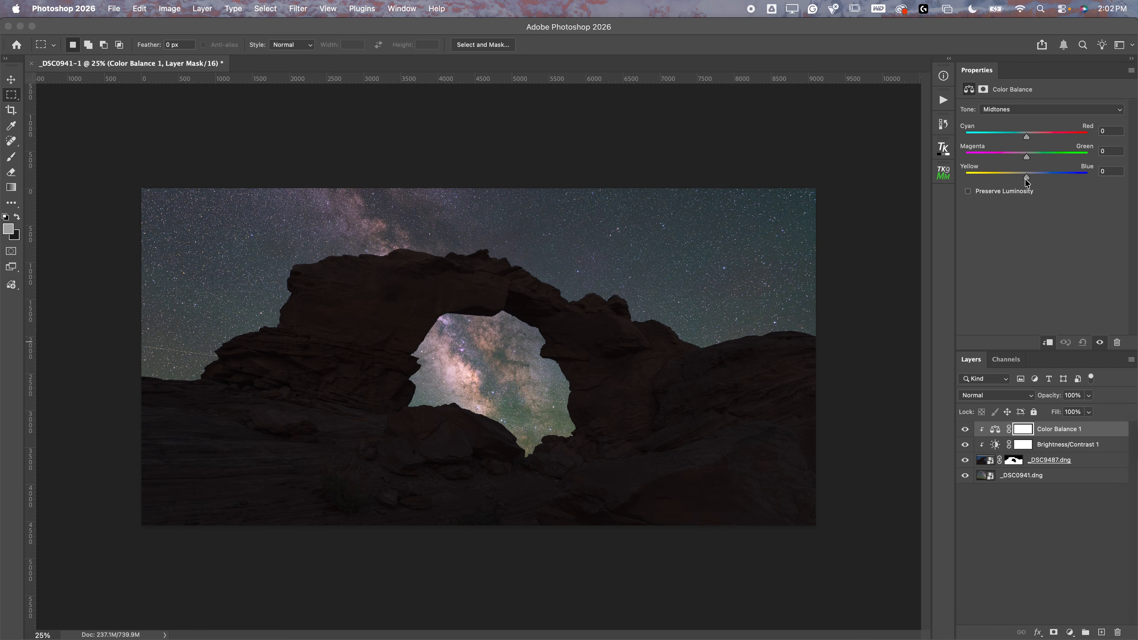
left_click_drag(1026, 178, 1028, 158)
left_click(1026, 136)
left_click_drag(1025, 136, 1027, 177)
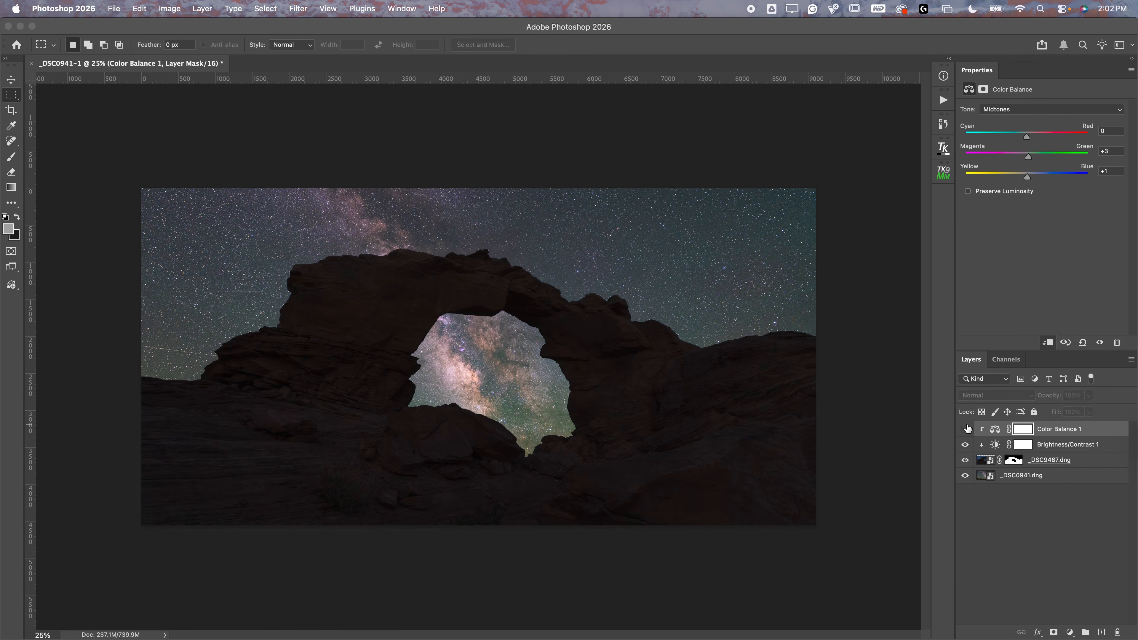
left_click_drag(1042, 399, 1015, 404)
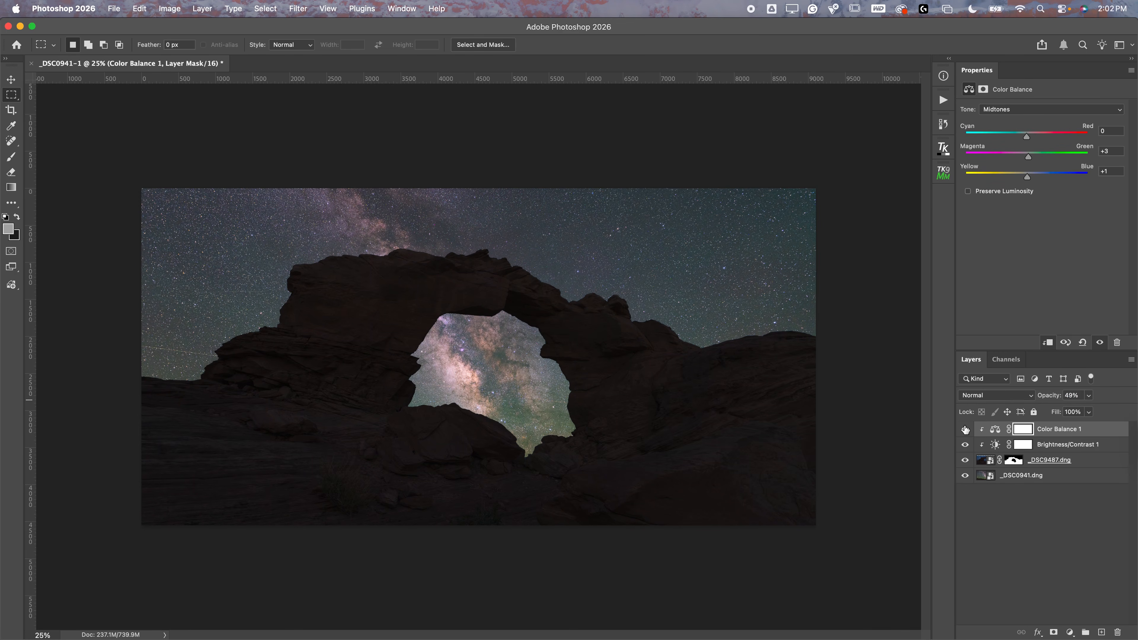
Step: Add a clipped Hue/Saturation adjustment for the arch with saturation -12 and compare the arch with and without the adjustments
left_click(1069, 632)
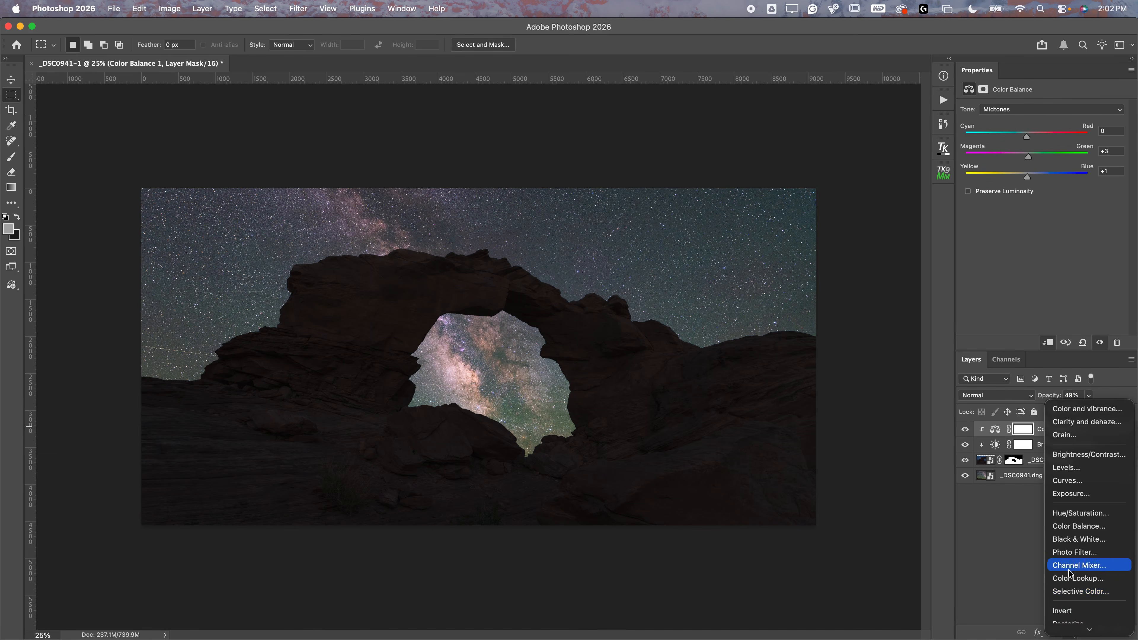
left_click(1069, 515)
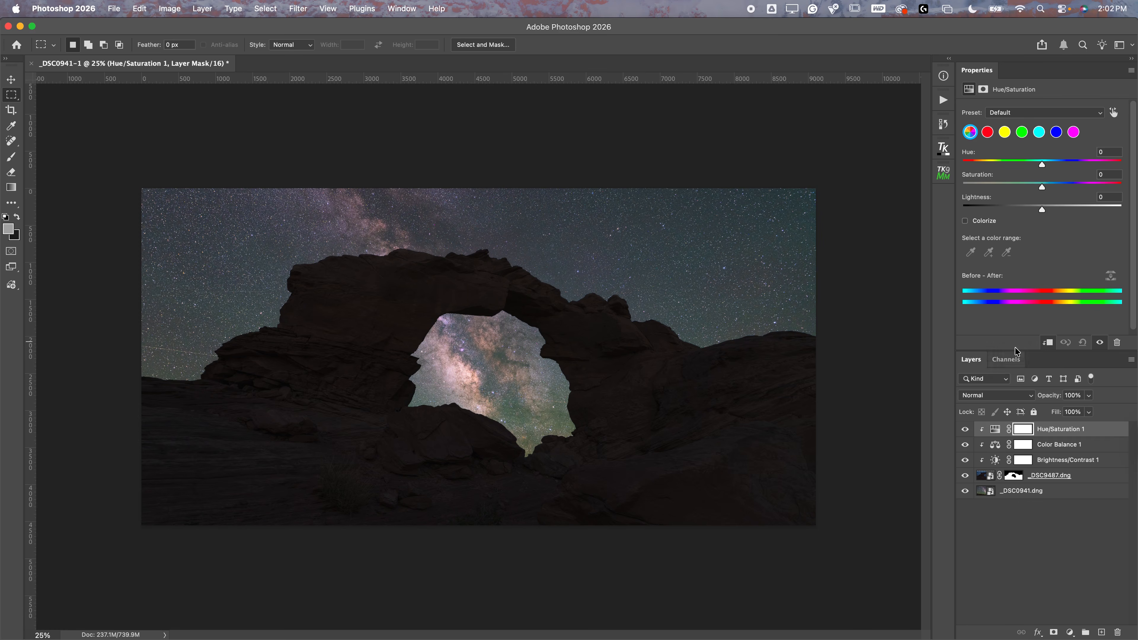
left_click_drag(1042, 187, 1032, 185)
left_click_drag(966, 461, 965, 430)
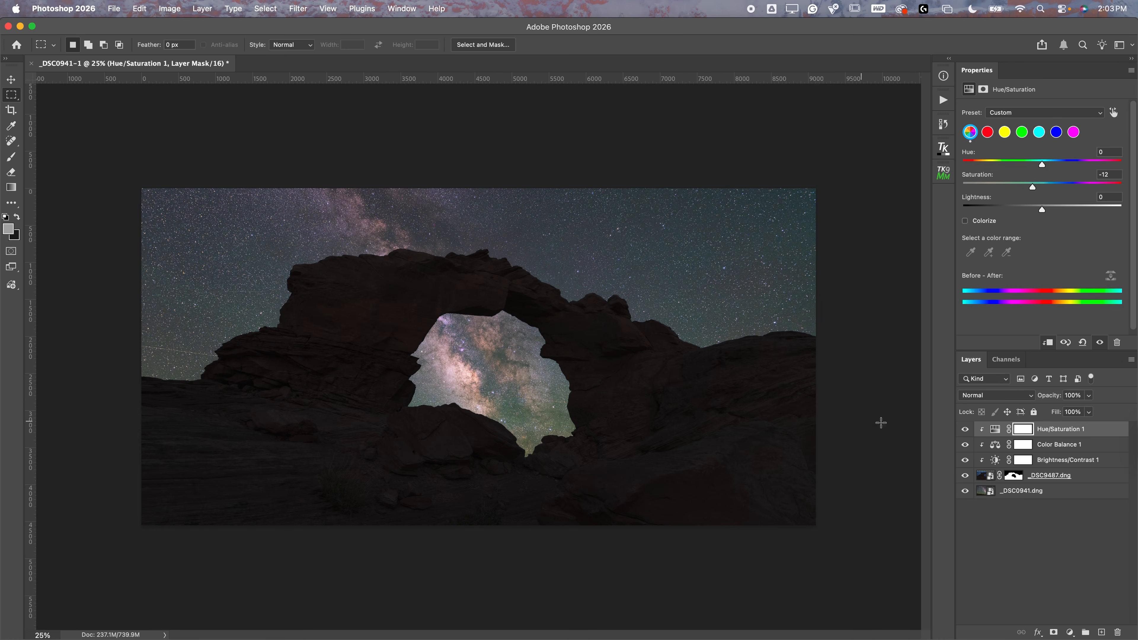
Step: Stamp all visible layers into a new layer above the Hue/Saturation adjustment and name it Star Reduction
left_click(996, 431)
left_click_drag(998, 430, 999, 430)
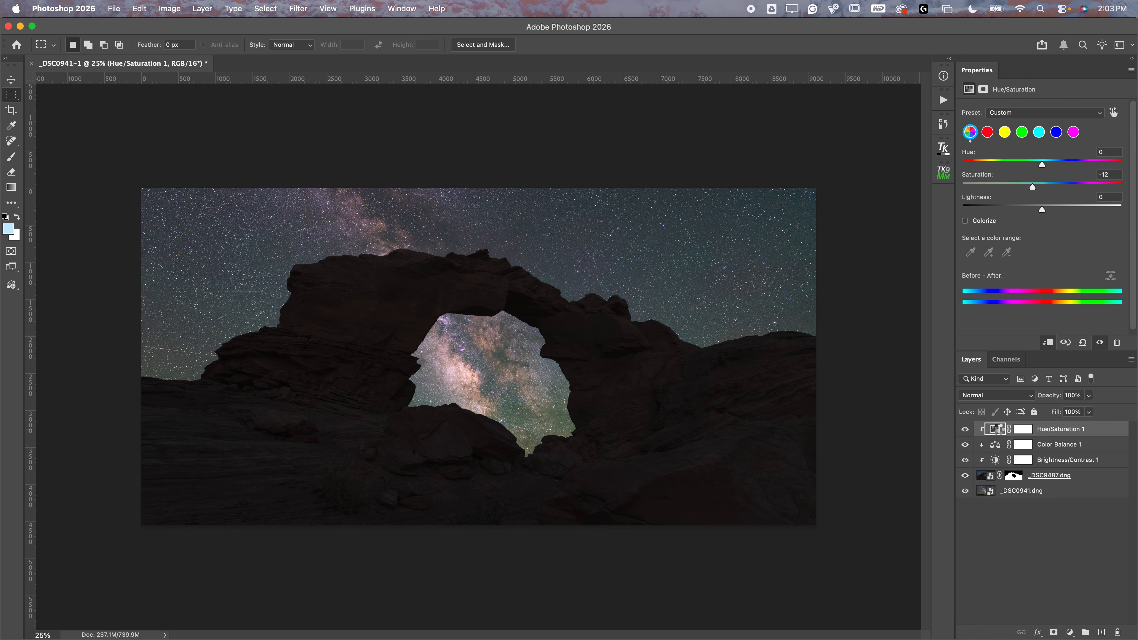
key("super+alt+shift+e")
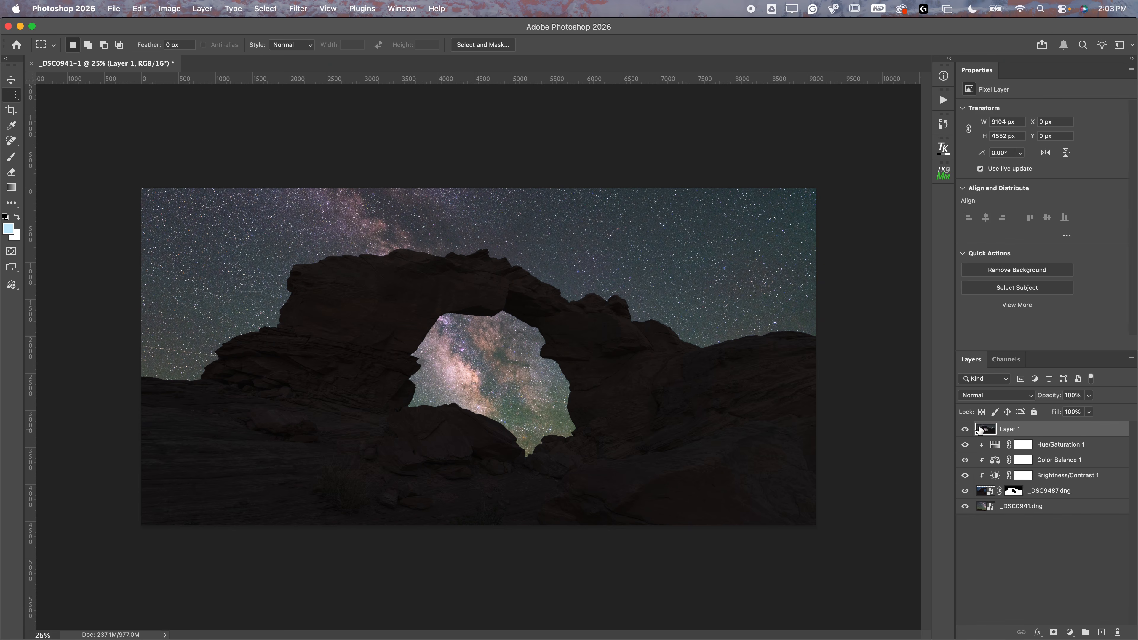
double_click(1010, 432)
type("Star")
key("Return")
double_click(1012, 431)
key("Right")
type("Reduction")
key("Return")
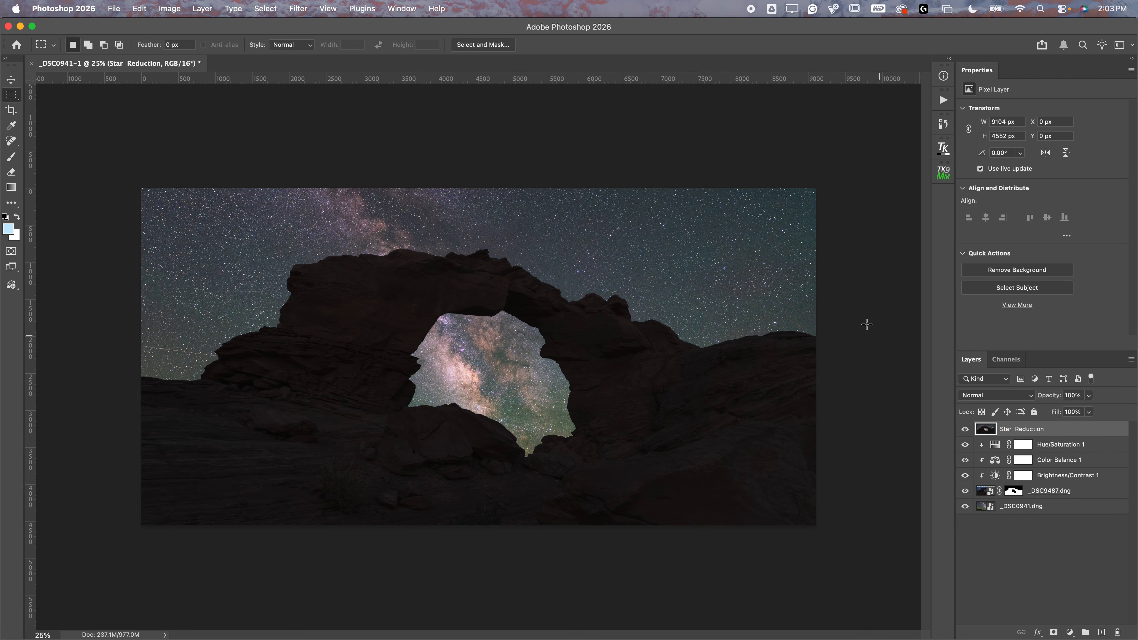
Step: Remove the stars from the Star Reduction layer with the RC-Astro StarXTerminator filter, keeping Large Tile Overlap enabled
left_click(309, 5)
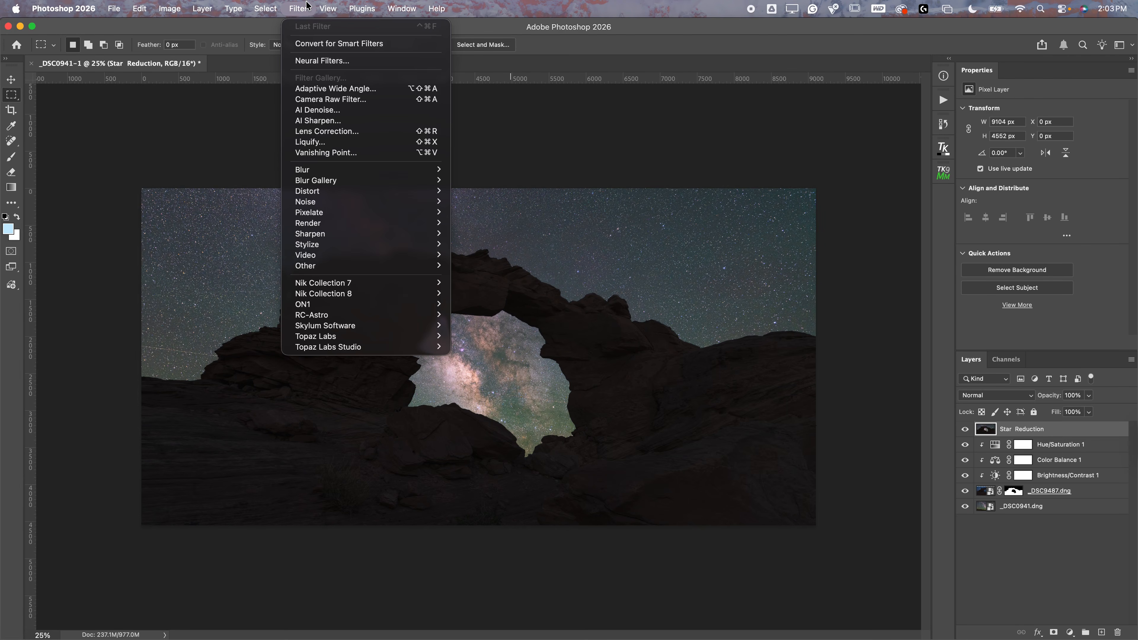
mouse_move(328, 315)
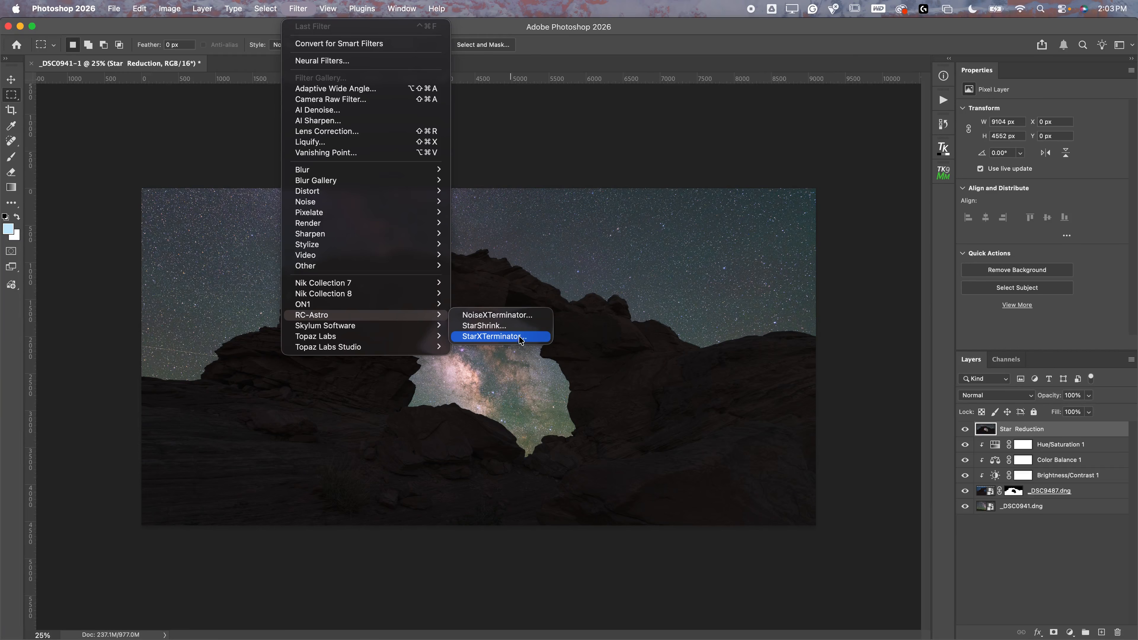
left_click(503, 335)
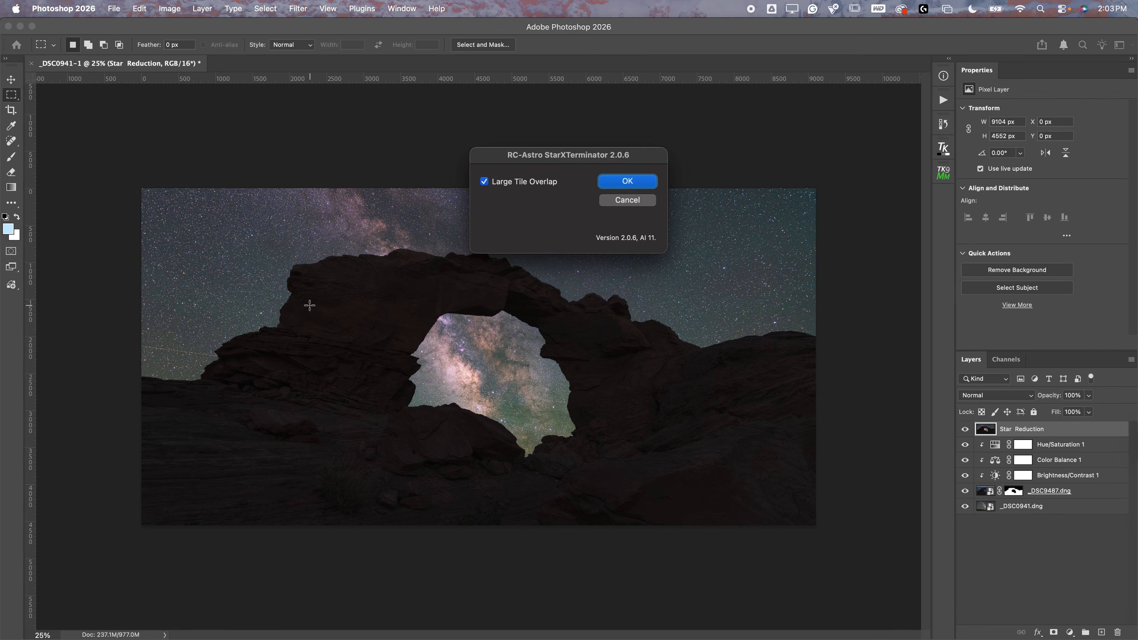
left_click_drag(528, 156, 510, 176)
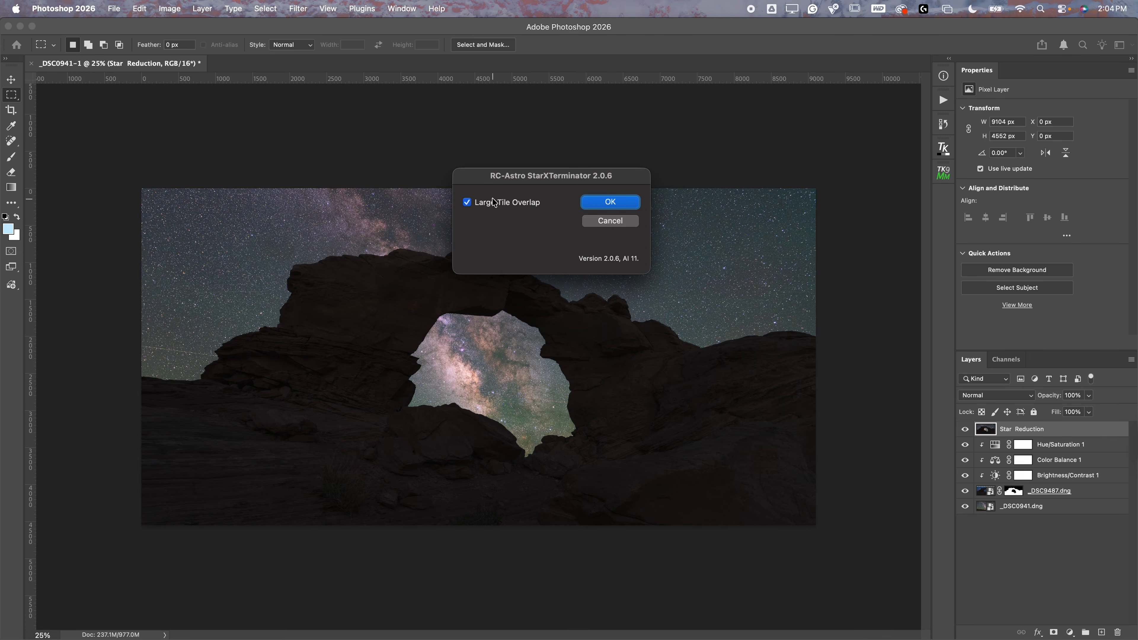
left_click(614, 200)
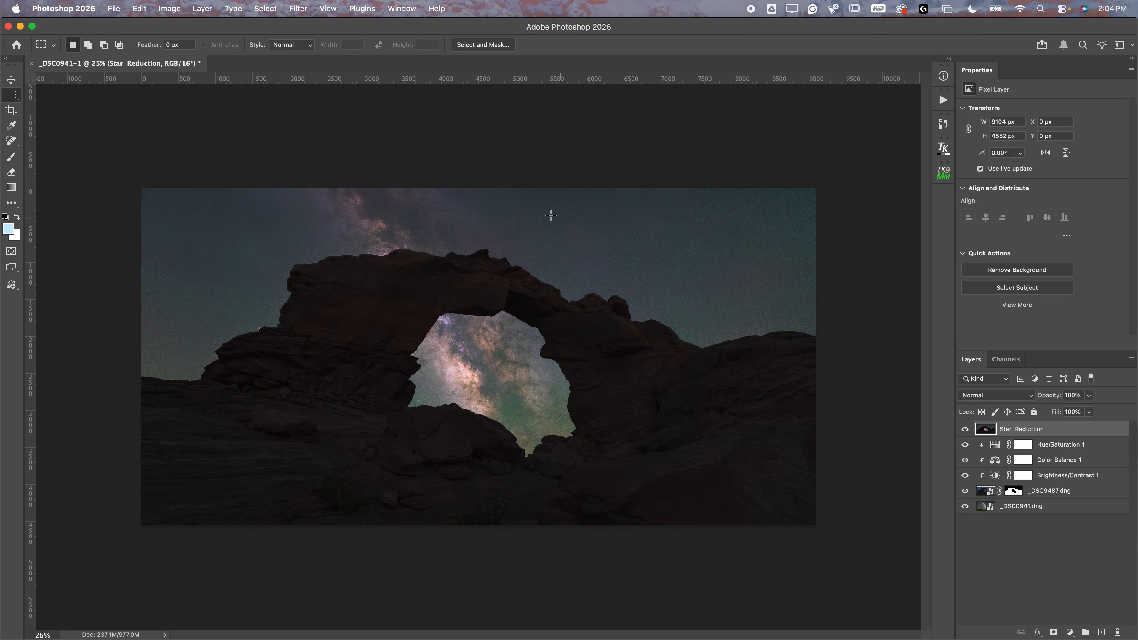
Step: Examine the Milky Way and the open sky up close with the Star Reduction layer shown and hidden
left_click(963, 430)
scroll(470, 376, "up", 10)
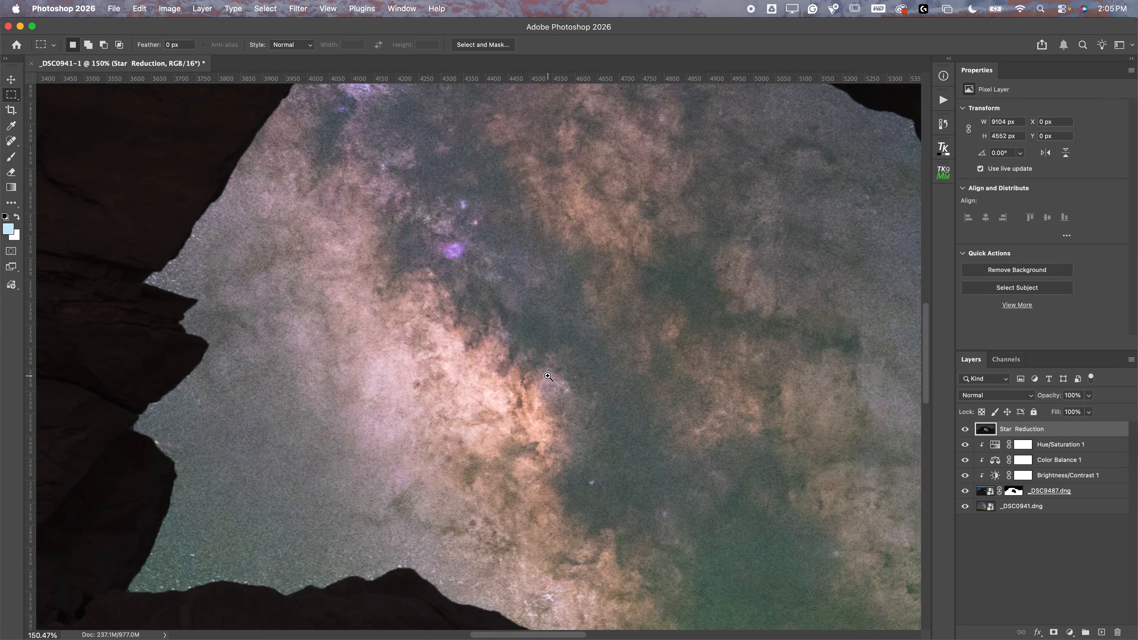
scroll(625, 347, "up", 3)
scroll(625, 346, "right", 20)
scroll(625, 347, "up", 10)
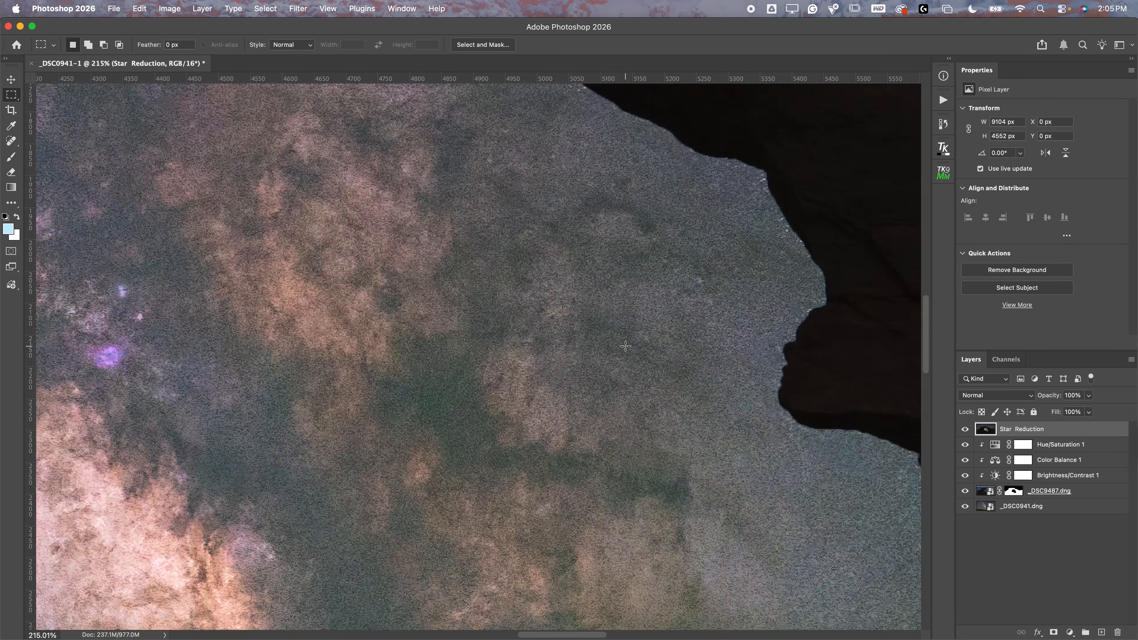
scroll(625, 346, "right", 5)
scroll(625, 346, "up", 3)
scroll(609, 335, "up", 3)
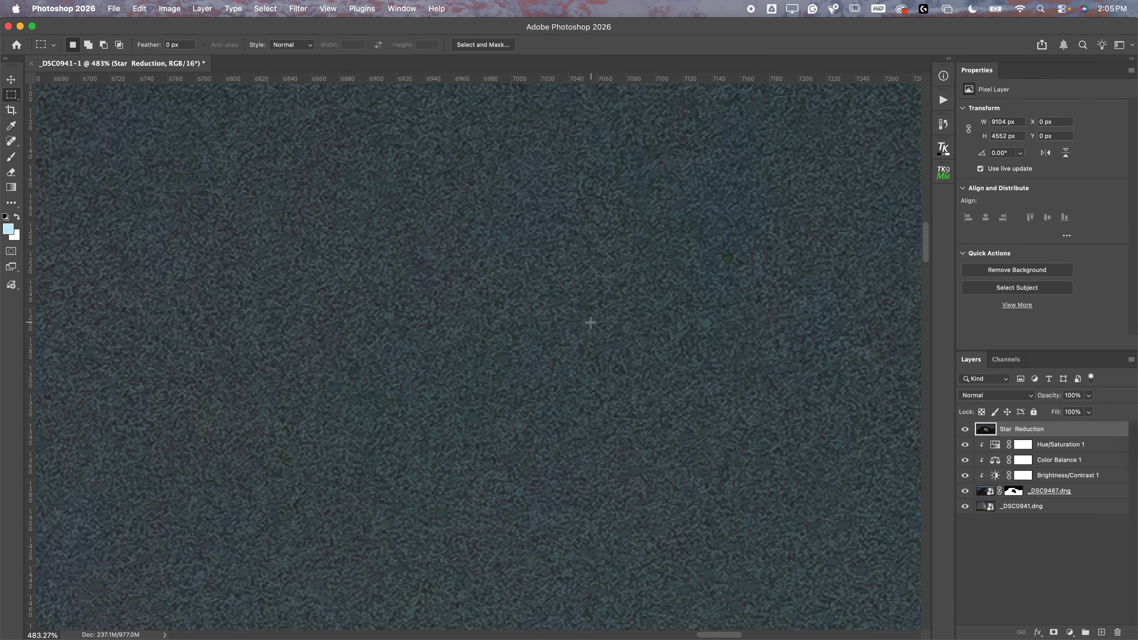
left_click(965, 429)
left_click(964, 430)
left_click(963, 430)
left_click(964, 430)
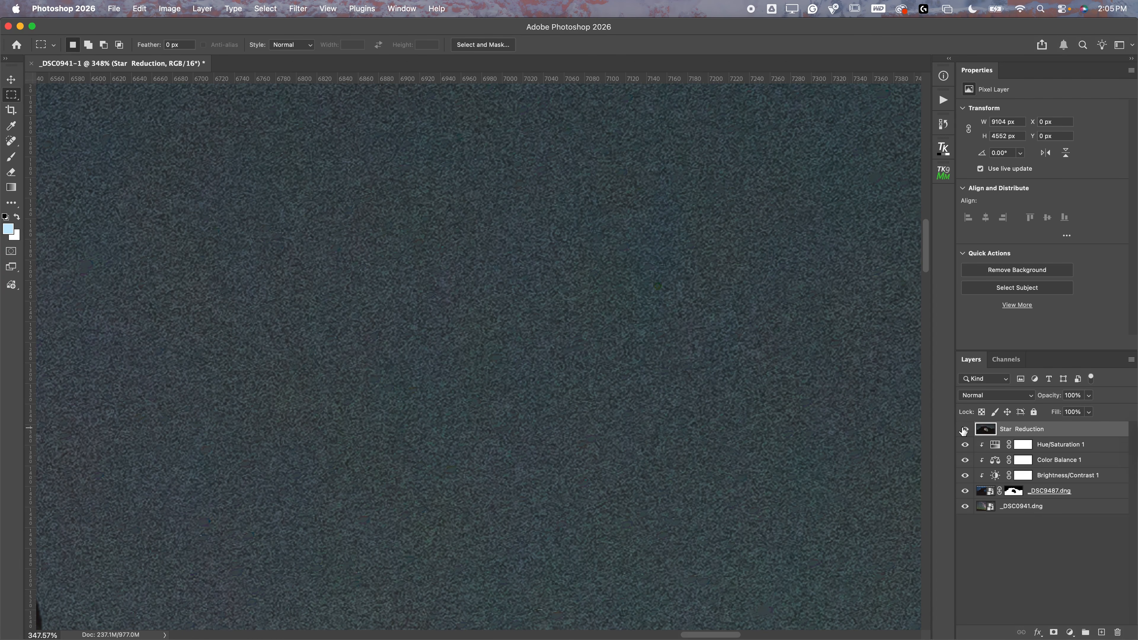
scroll(658, 384, "down", 5)
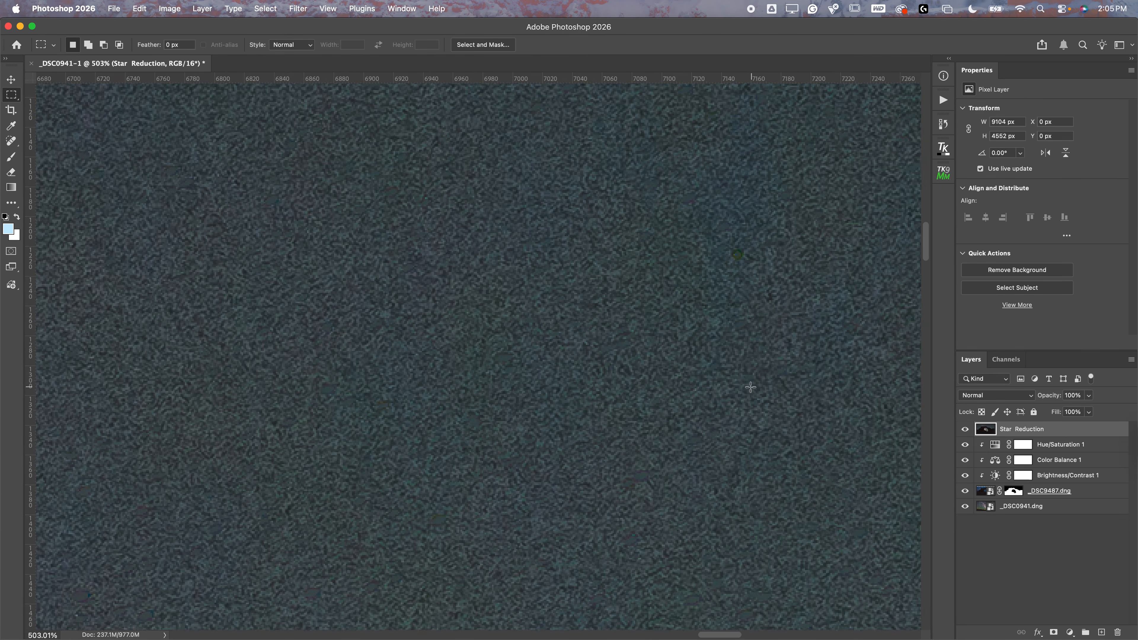
scroll(757, 386, "down", 4)
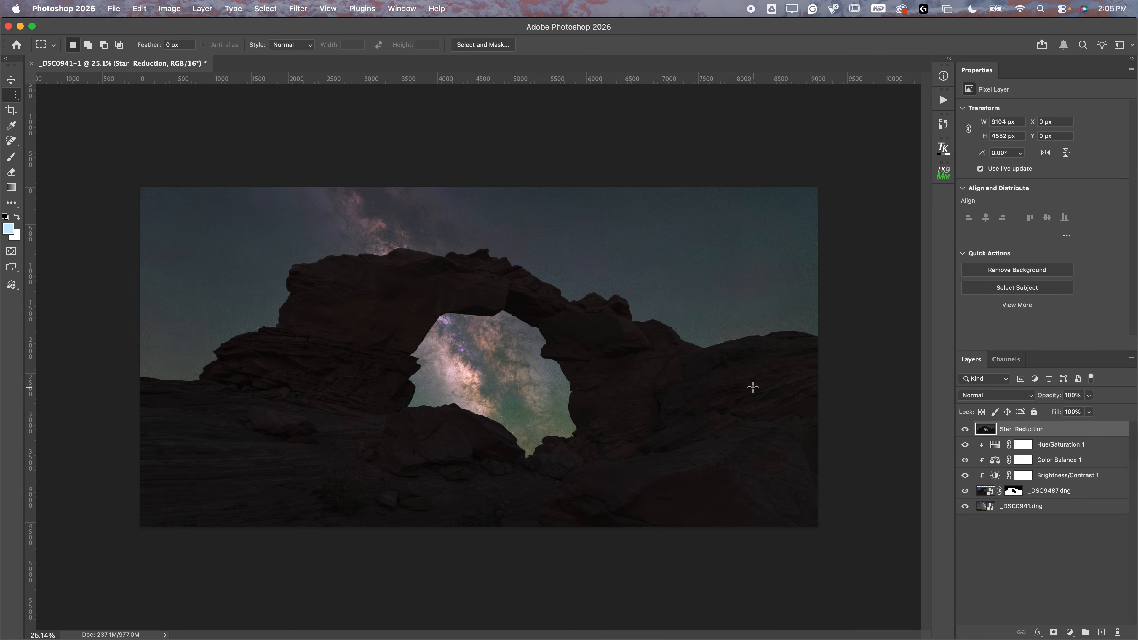
Step: Lower the Star Reduction layer's opacity to 50% and compare the stars with and without it
left_click_drag(1040, 395, 1013, 402)
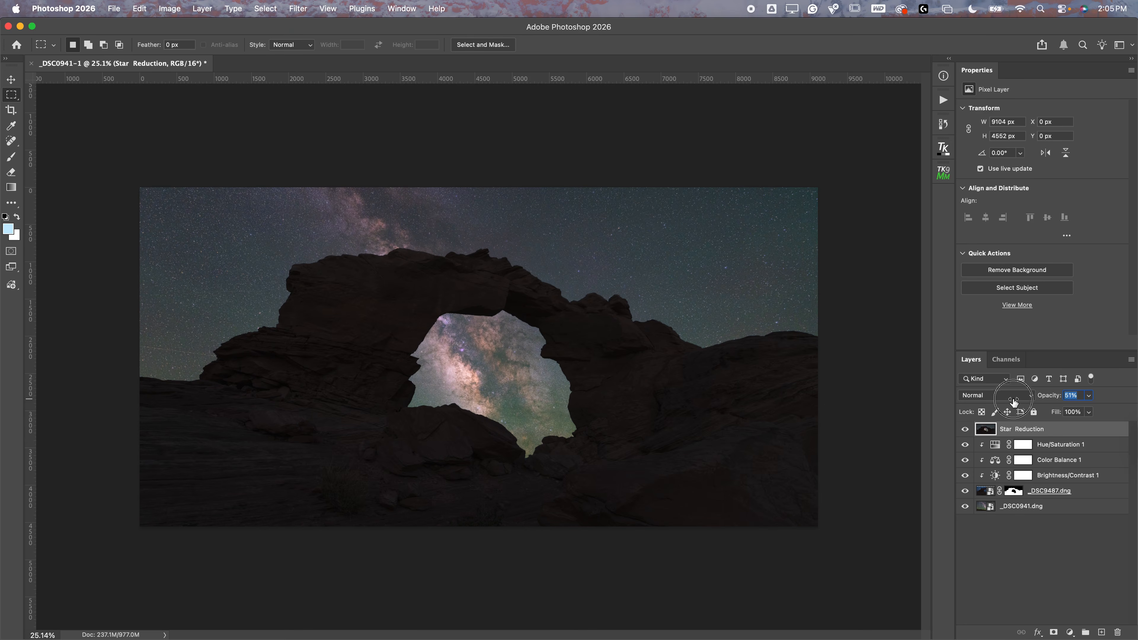
scroll(681, 262, "up", 8)
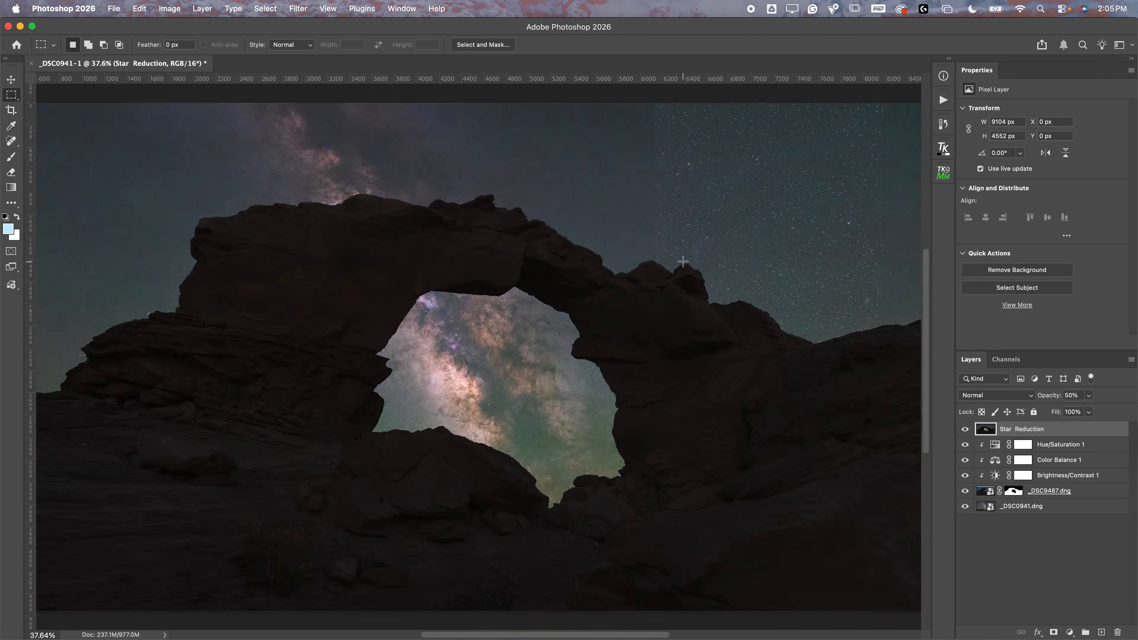
scroll(682, 263, "up", 3)
scroll(682, 263, "right", 10)
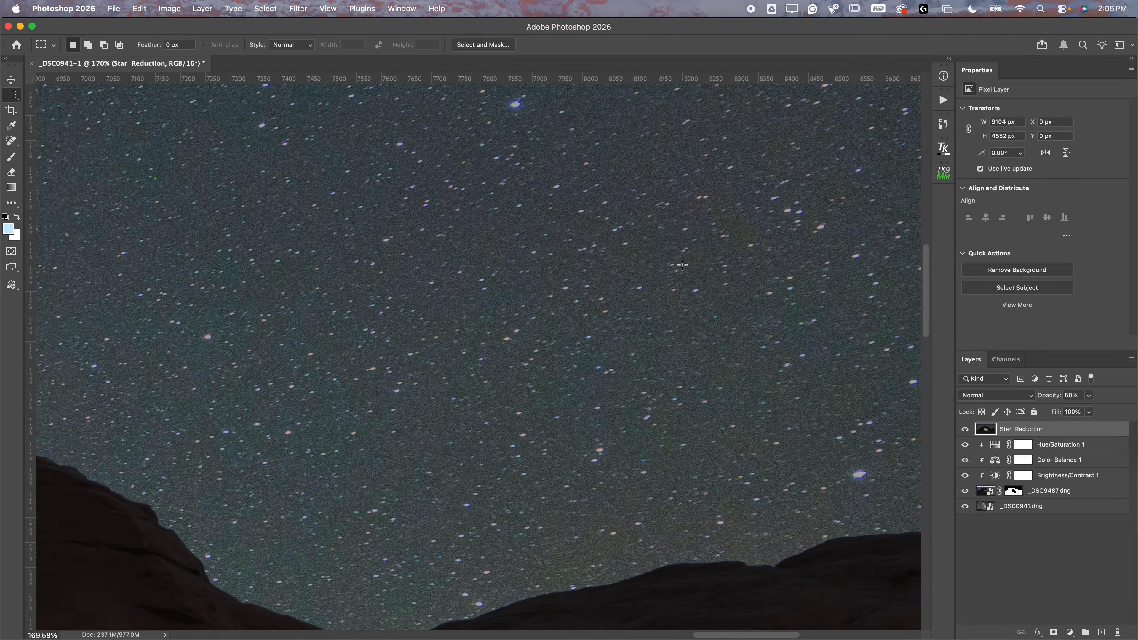
left_click(965, 431)
scroll(537, 326, "down", 8)
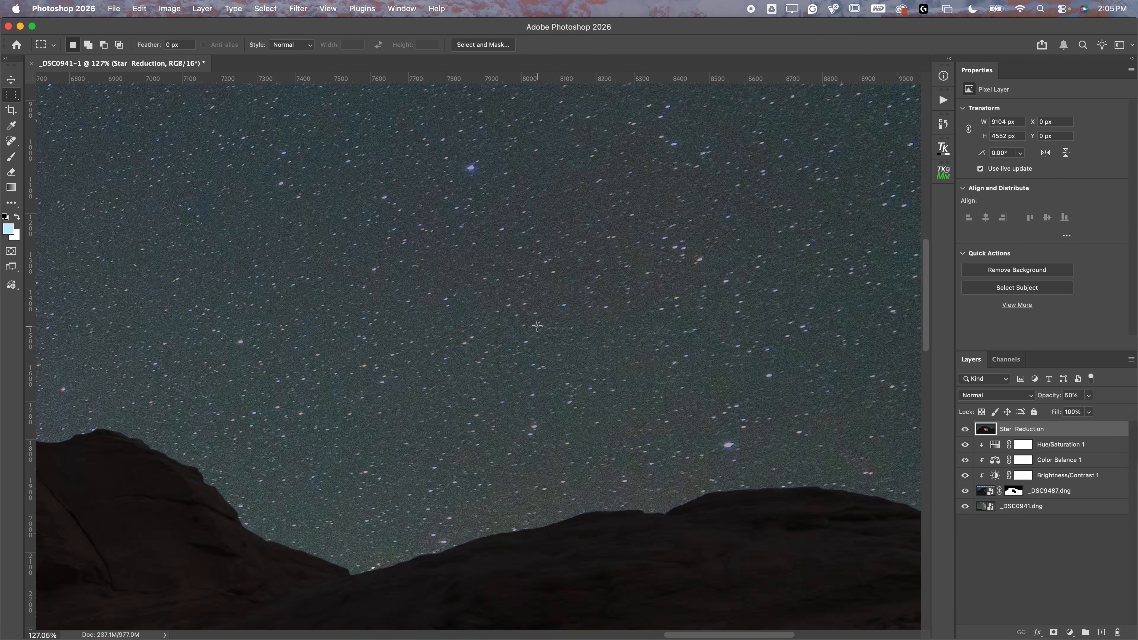
scroll(537, 326, "down", 2)
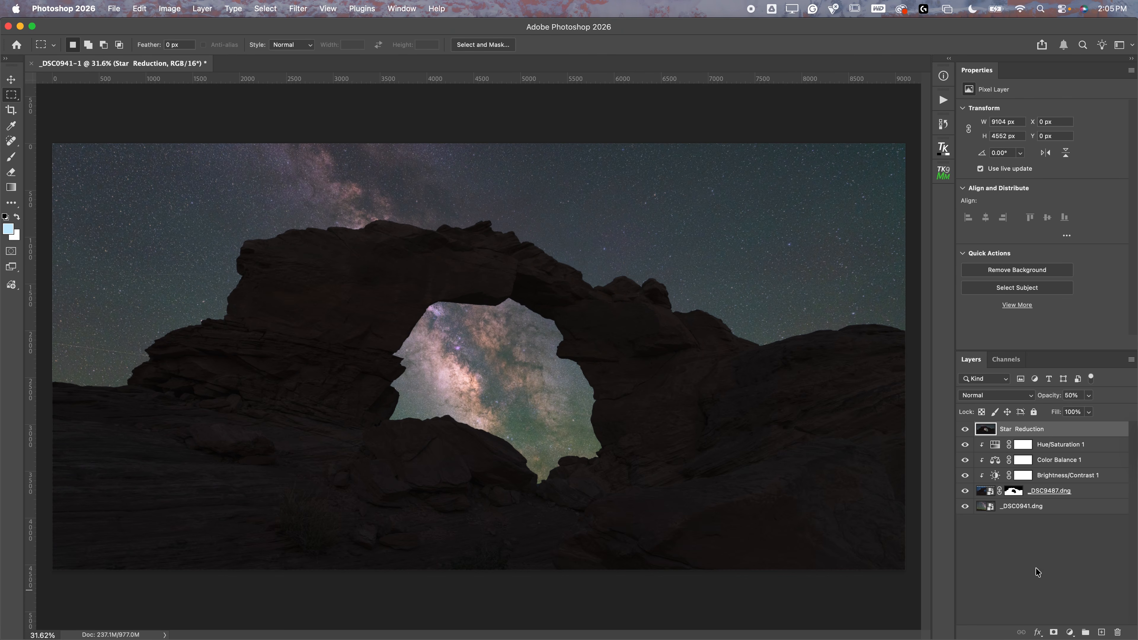
Step: Create two layer groups above Star Reduction, naming the lower one Sky and the upper one Foreground
left_click(1084, 631)
left_click(1084, 632)
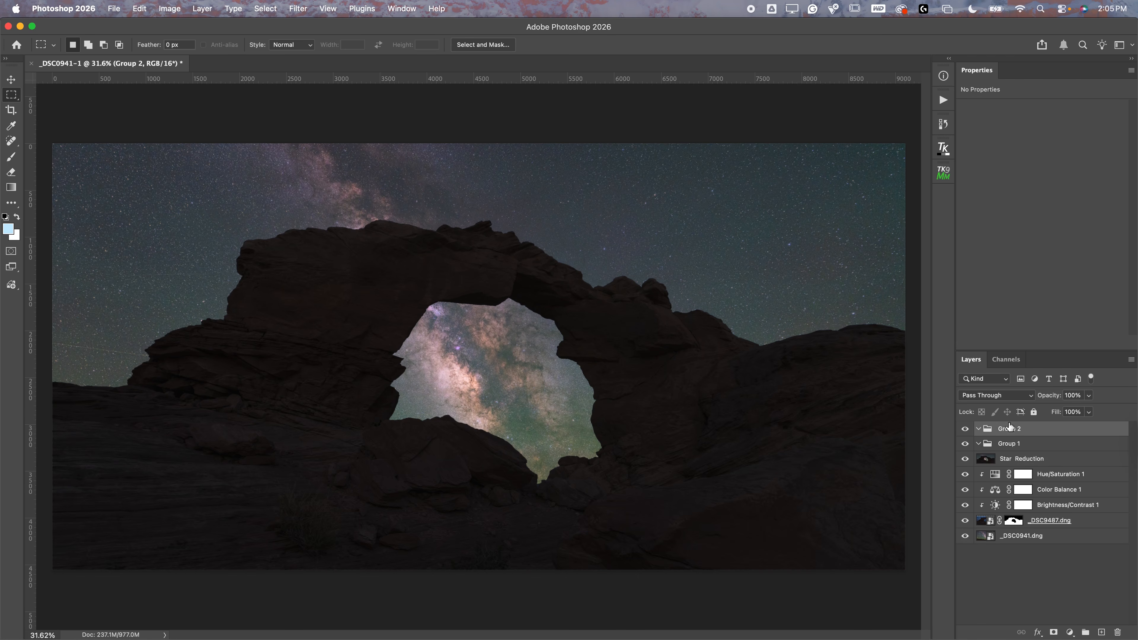
double_click(1009, 444)
type("Sky")
key("Return")
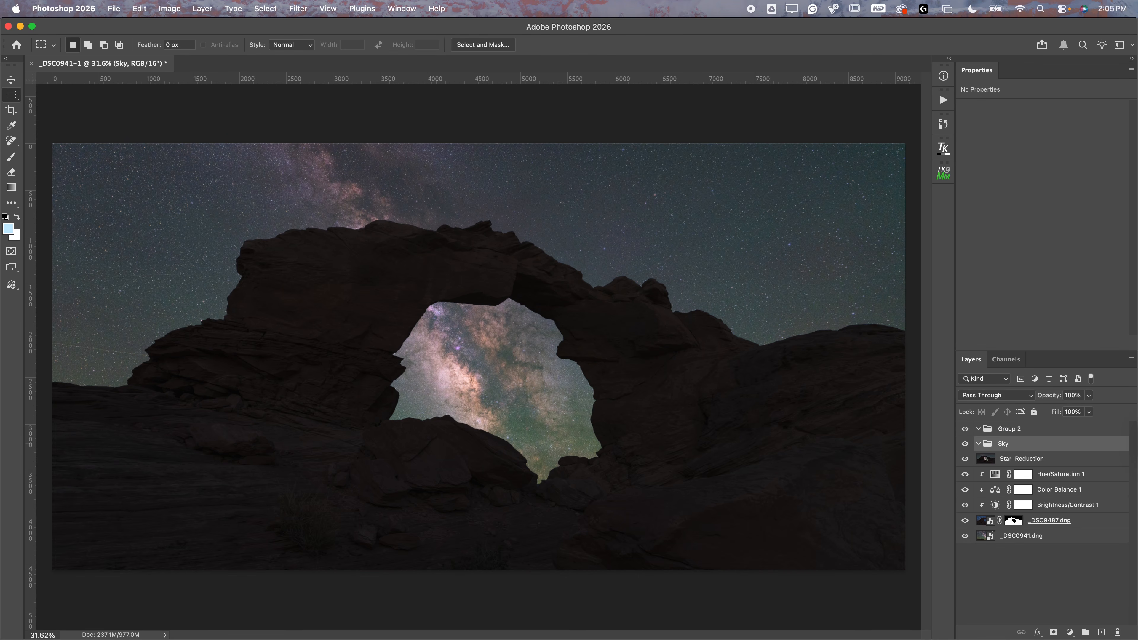
double_click(1009, 429)
type("Foreground")
key("Return")
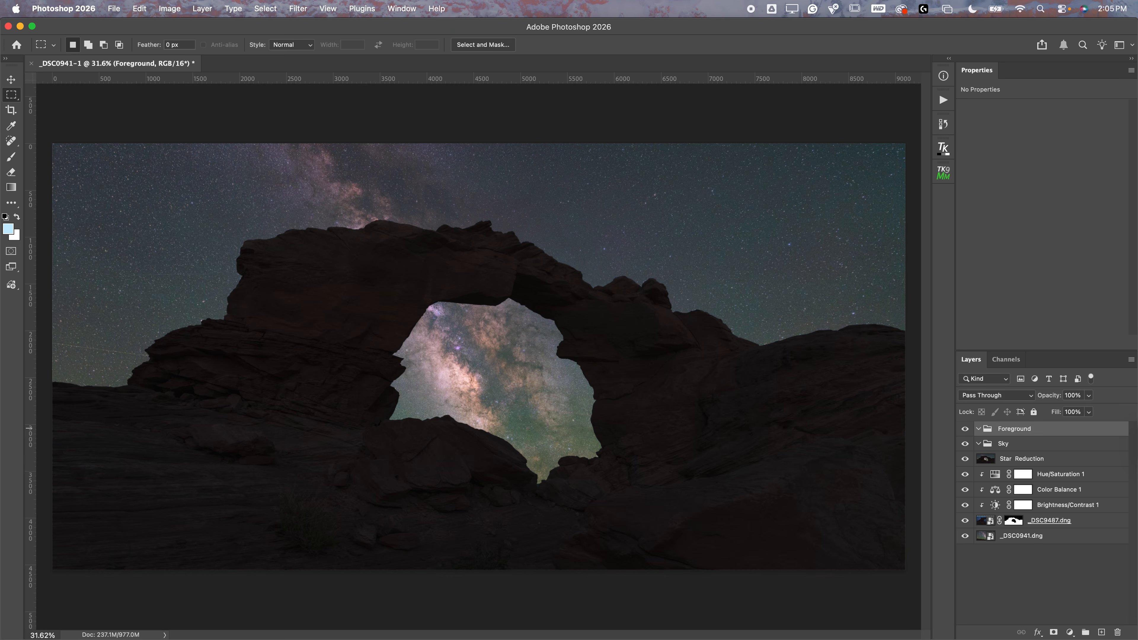
Step: Mask the Foreground group with the _DSC9487.dng arch layer's mask shape and the Sky group with its inverse
left_click(1011, 523, "super")
left_click(1054, 632)
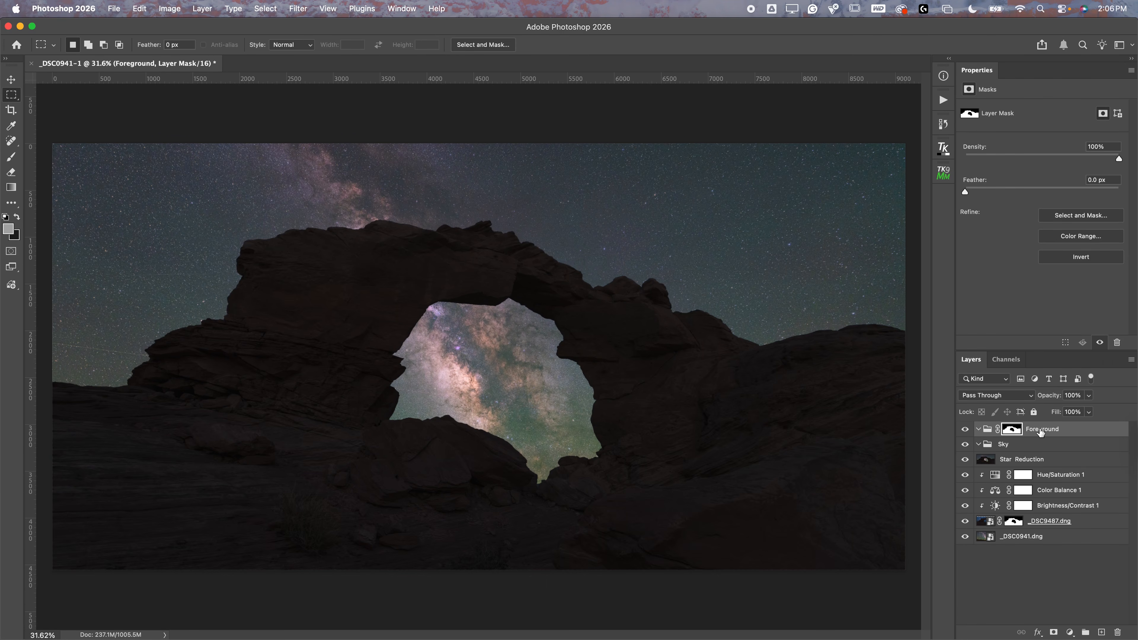
left_click(1013, 431, "super")
left_click(1003, 444)
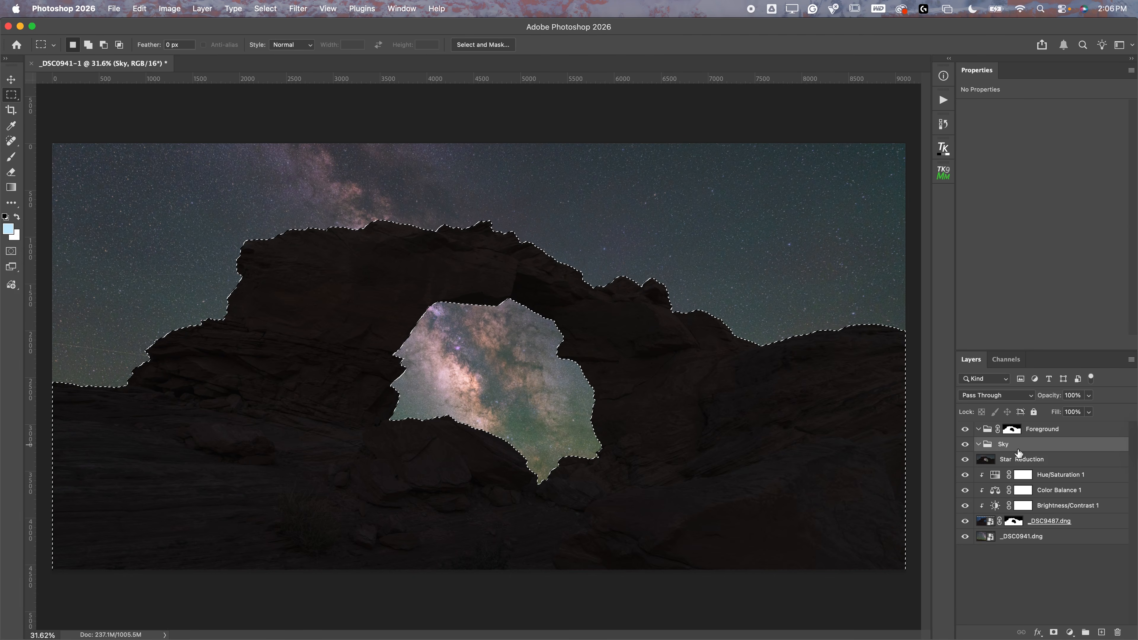
left_click(1054, 631)
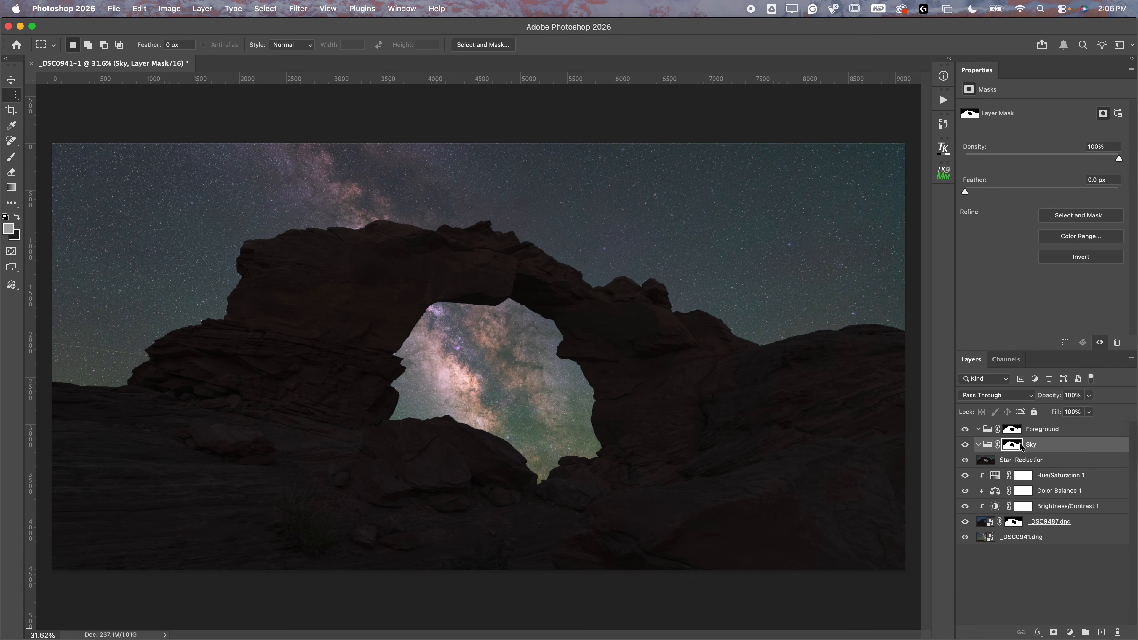
key("super+i")
Step: Move the Star Reduction layer into the Sky group and check the group's effect on the sky
left_click_drag(994, 465, 1034, 449)
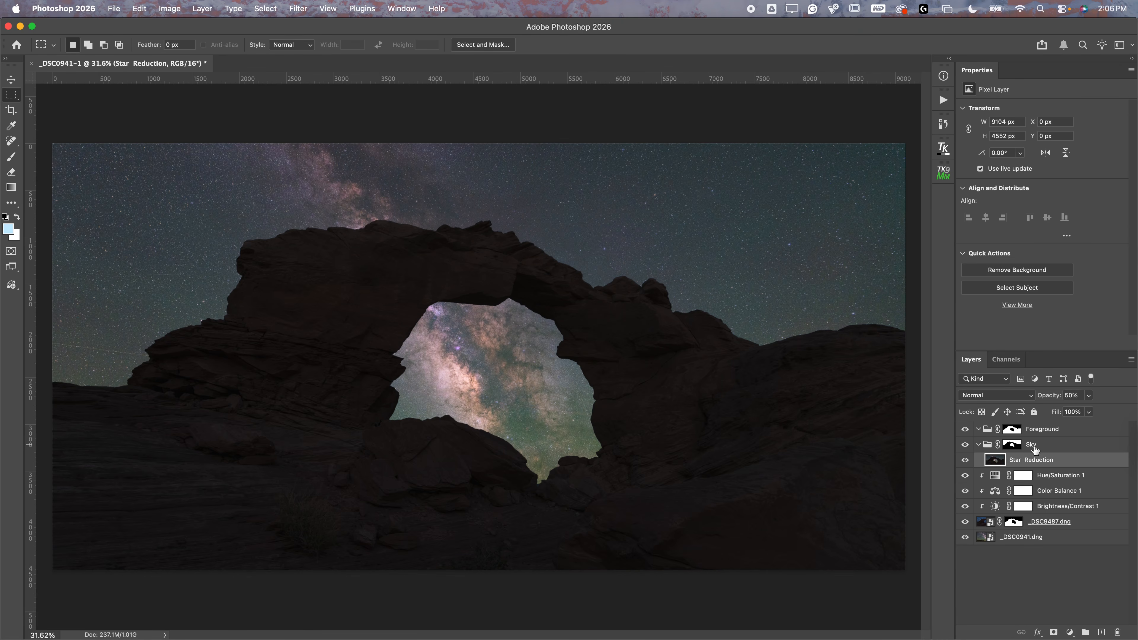
left_click(973, 448)
left_click(964, 446)
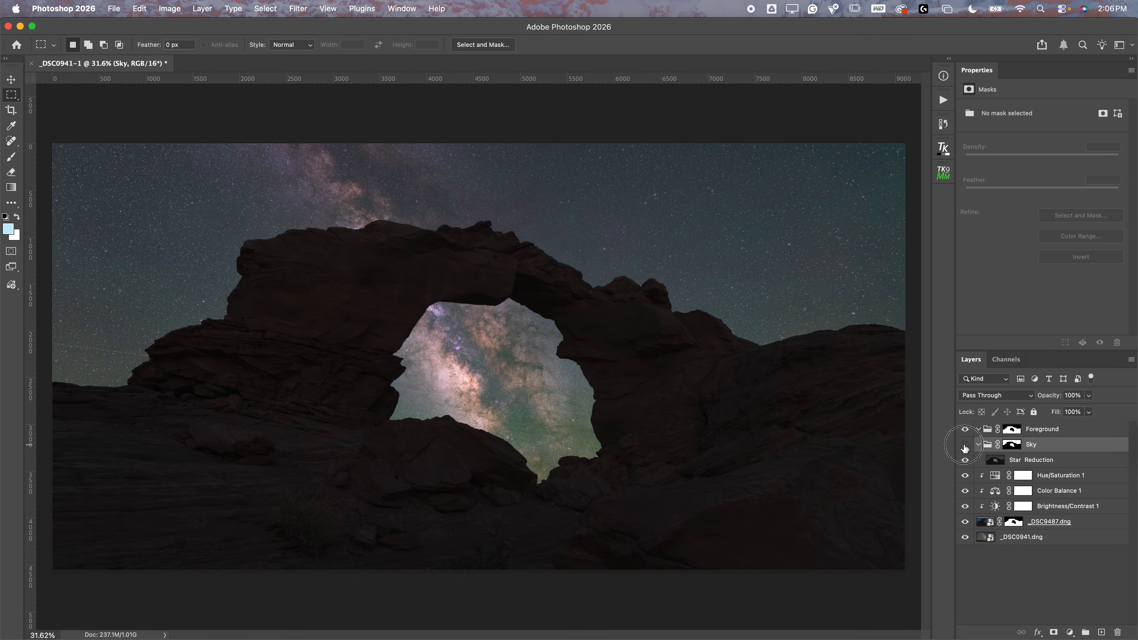
scroll(511, 334, "up", 8)
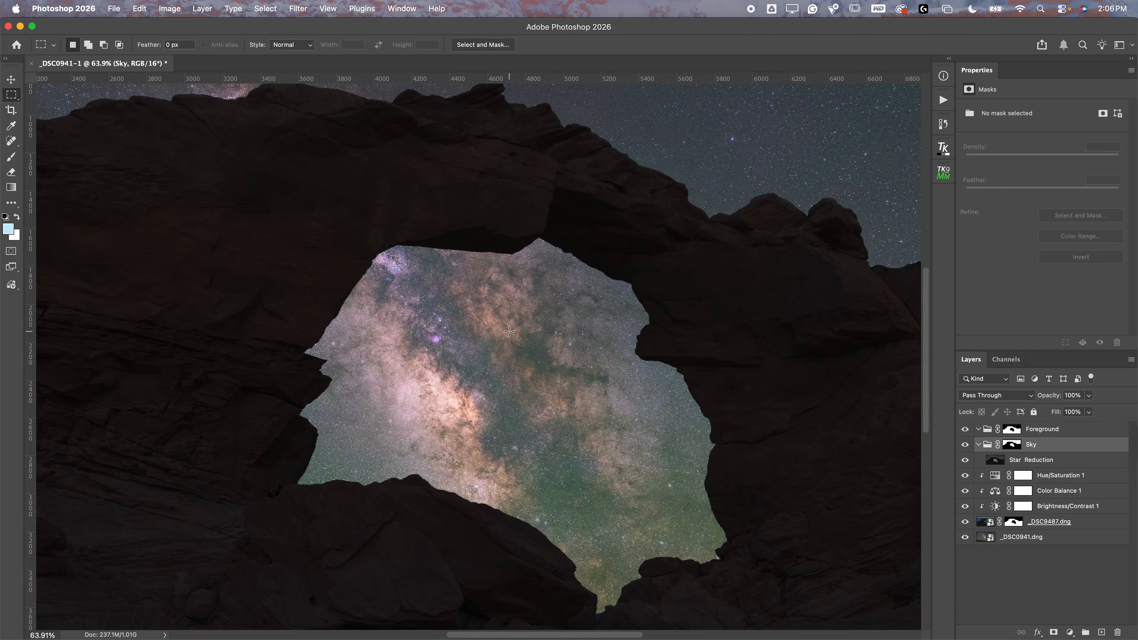
Step: Stamp all visible layers into a new layer above the Foreground group and denoise it with NoiseXTerminator at Denoise 45% and Detail 10
left_click(1051, 431)
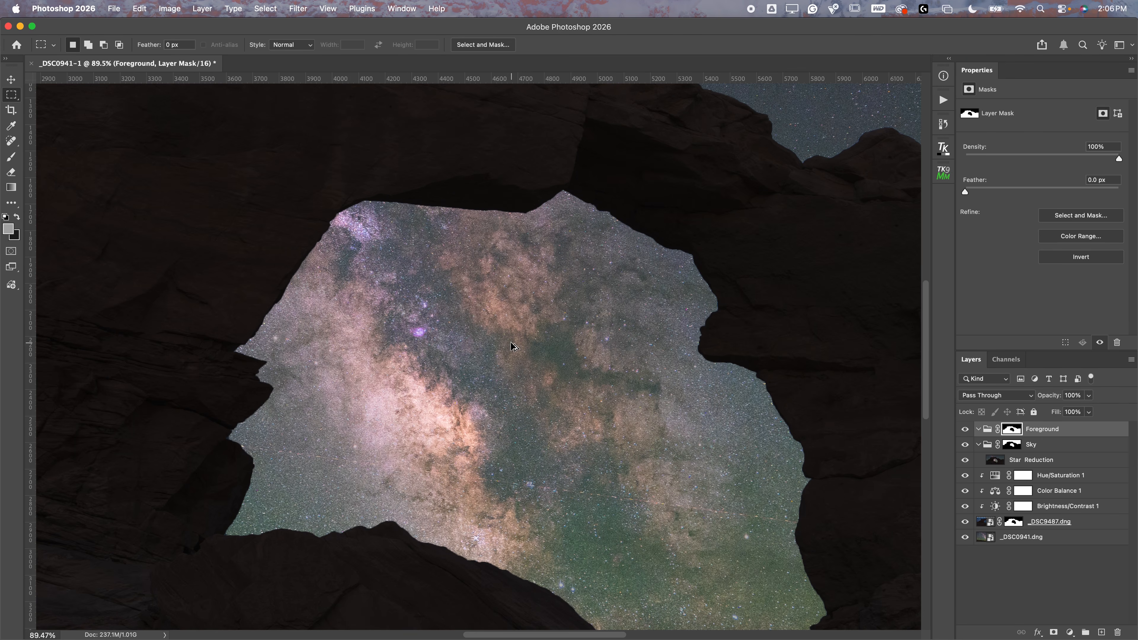
key("super+alt+shift+e")
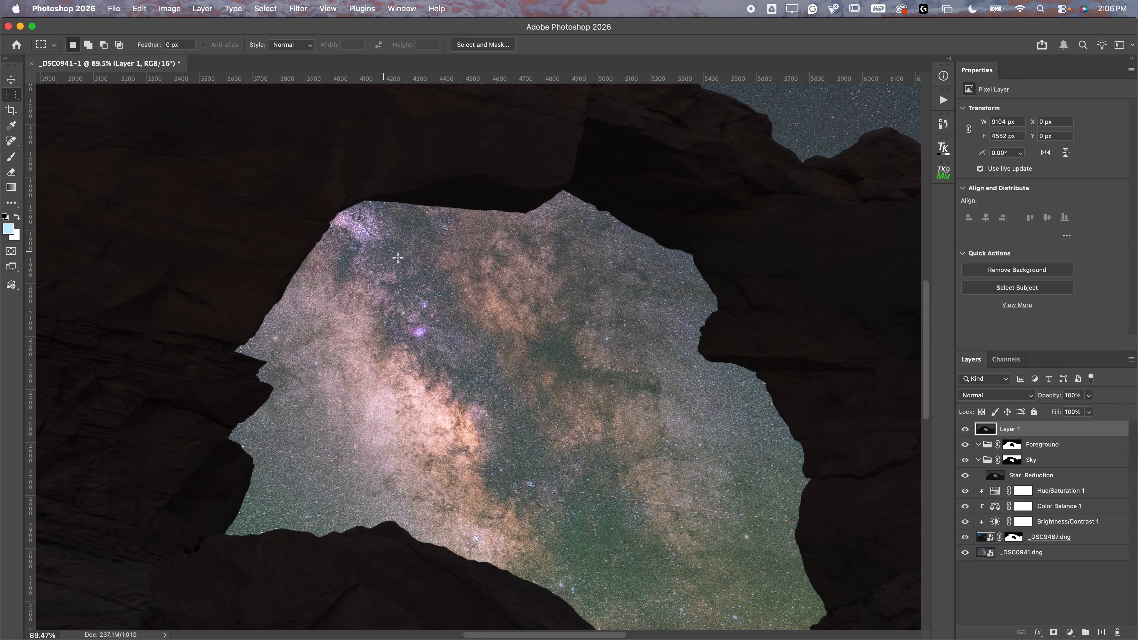
scroll(448, 287, "down", 6)
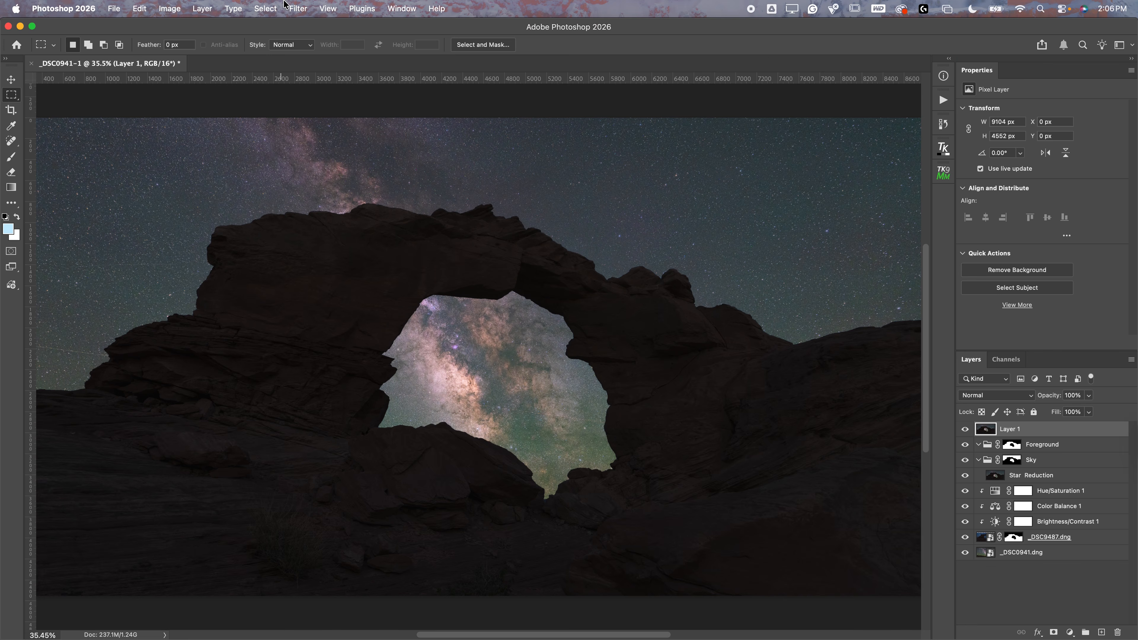
left_click(285, 5)
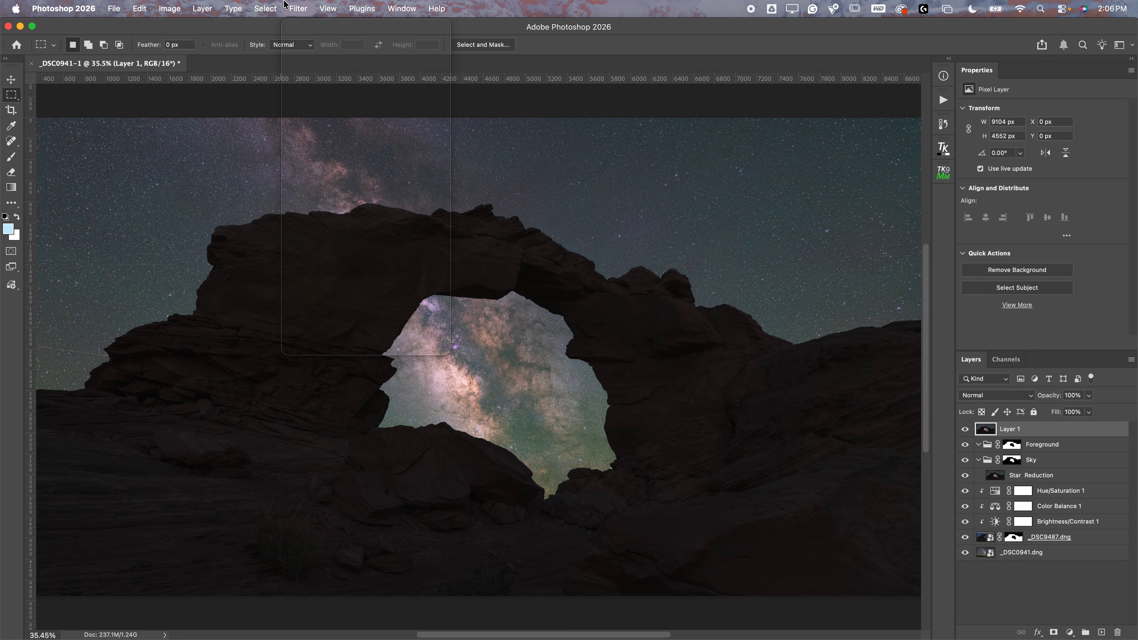
mouse_move(325, 316)
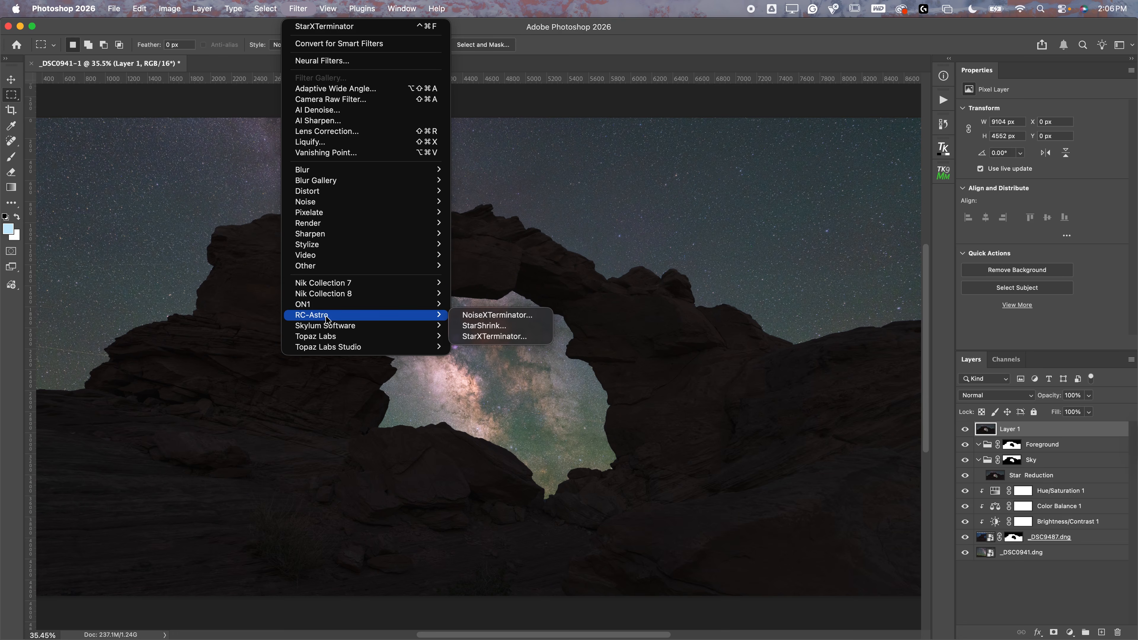
left_click(516, 316)
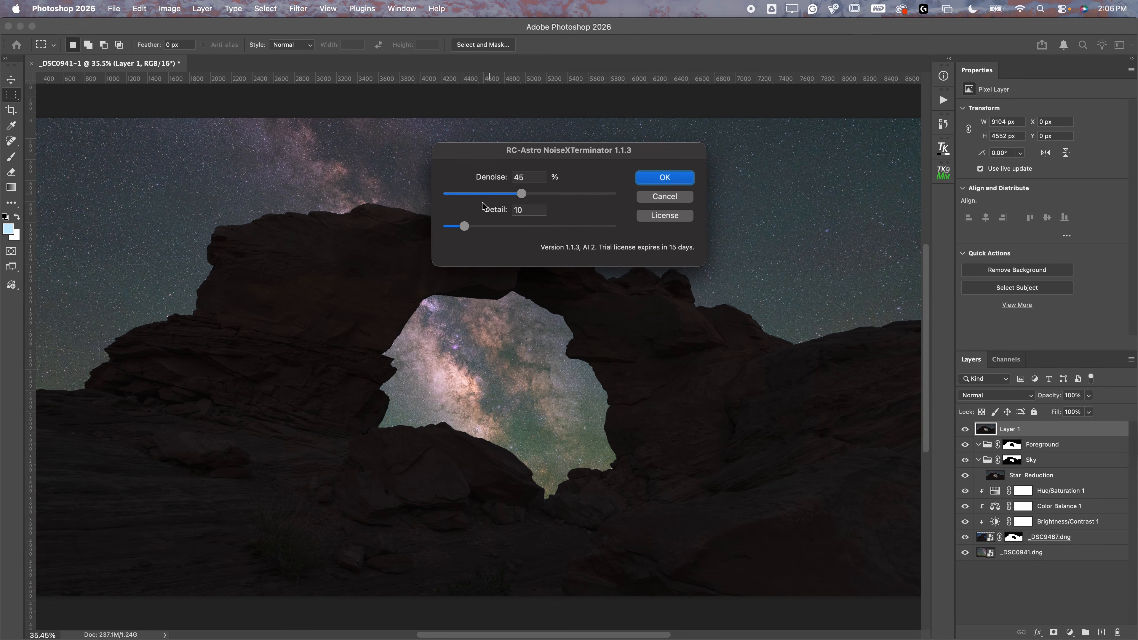
left_click(652, 179)
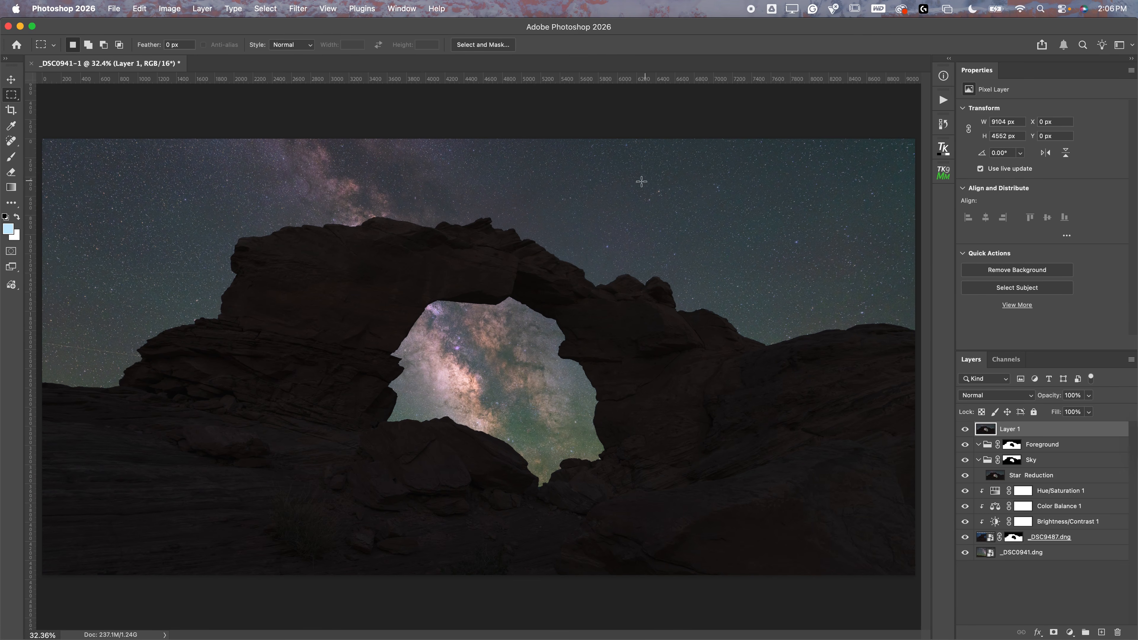
Step: Compare the sky with and without the denoised layer, and move that layer into the Sky group above Star Reduction
left_click_drag(612, 206, 722, 223)
left_click(964, 429)
left_click(965, 430)
left_click(966, 430)
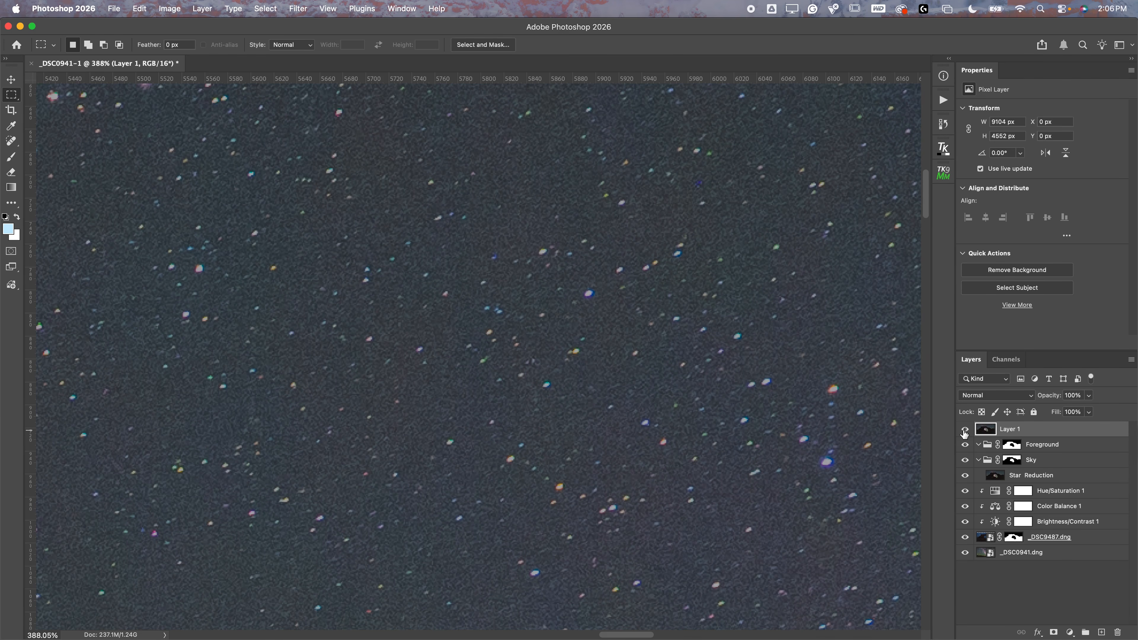
scroll(779, 407, "down", 10)
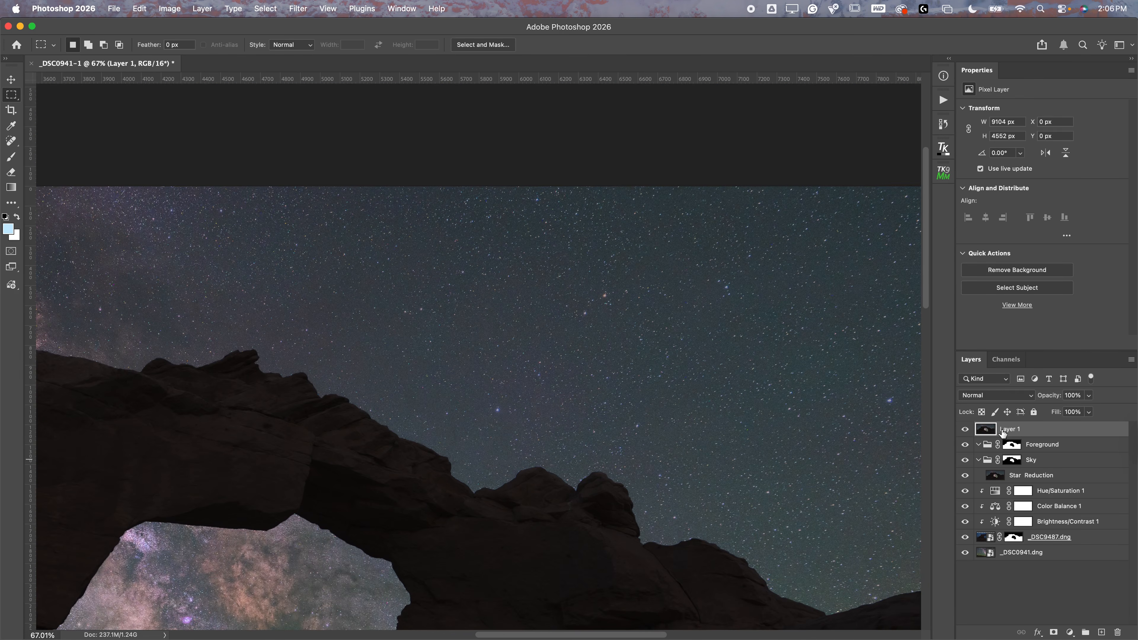
left_click_drag(1002, 433, 1048, 460)
scroll(561, 417, "down", 4)
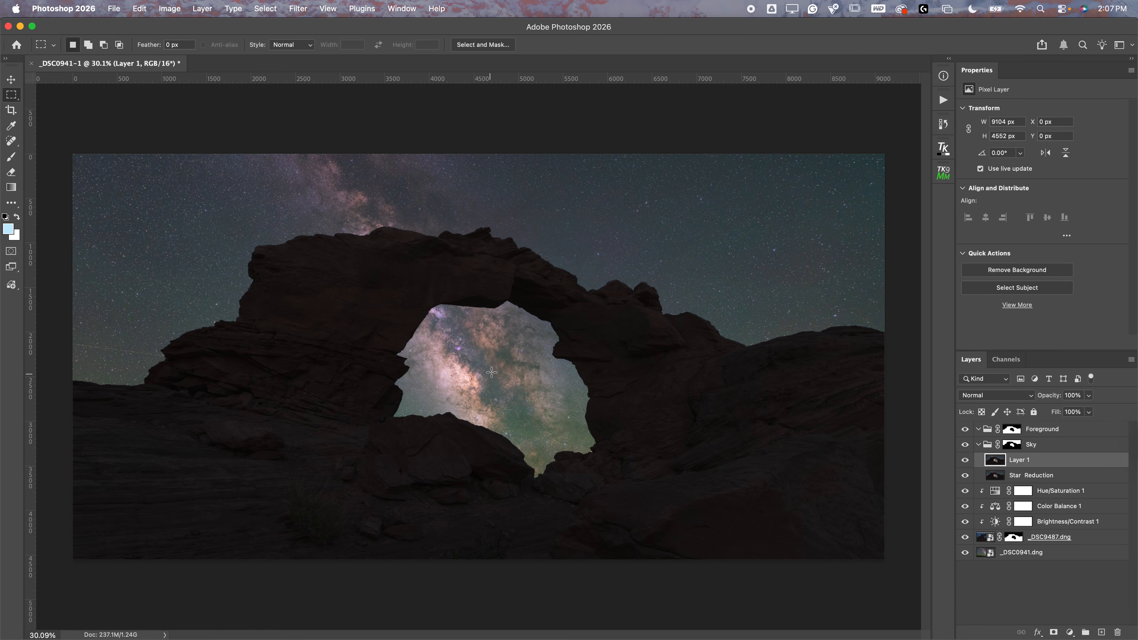
Step: Add a Curves adjustment above Layer 1 in the Sky group with slightly lifted blacks, darker shadows and a highlight point at input 184, output 200
left_click(1069, 632)
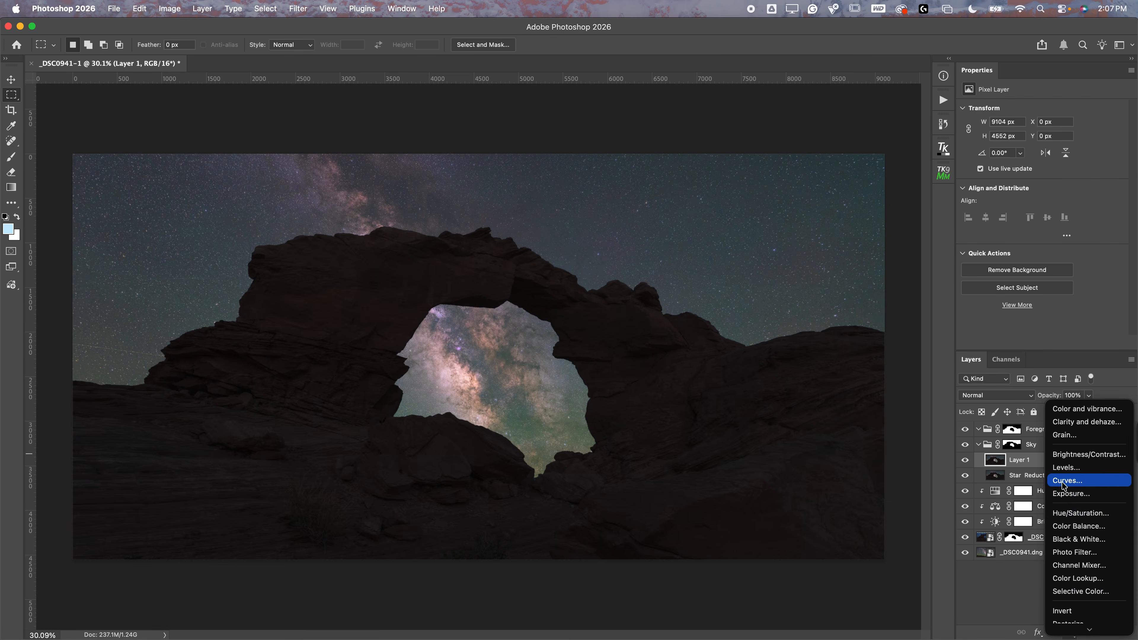
left_click(1054, 490)
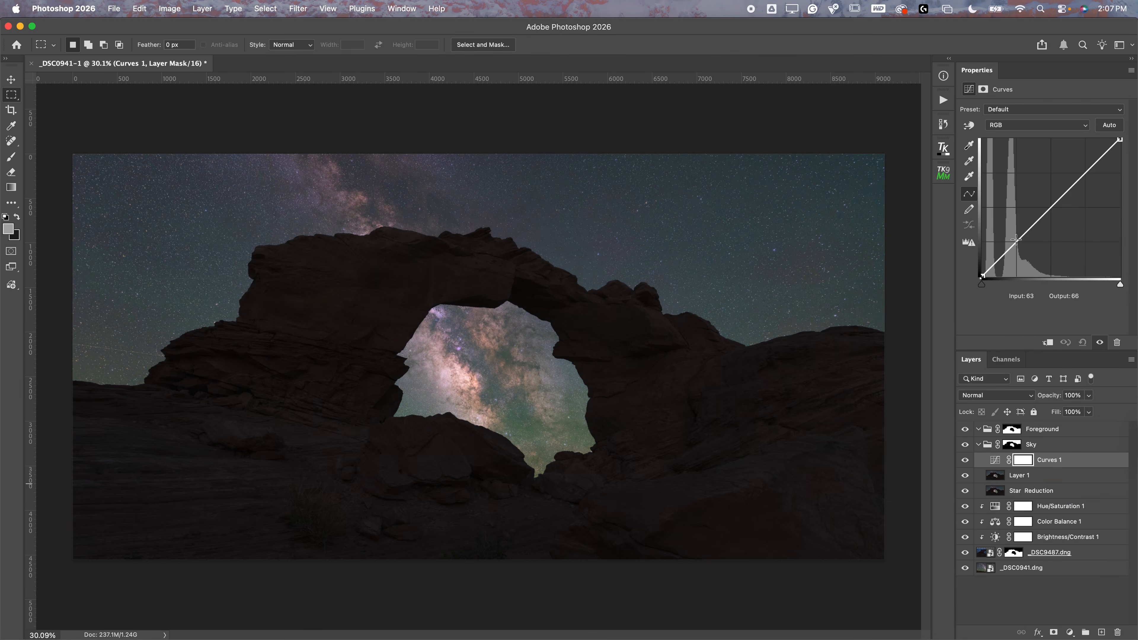
left_click_drag(1006, 252, 1008, 257)
left_click_drag(1088, 172, 1080, 165)
left_click_drag(982, 274, 1007, 255)
left_click_drag(1074, 167, 1077, 171)
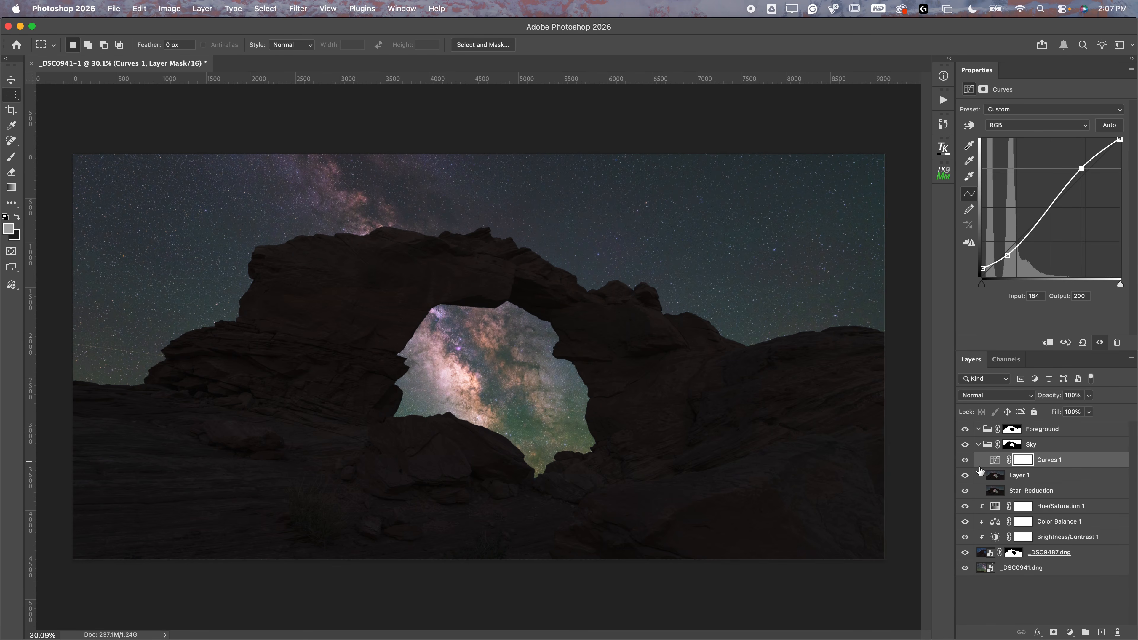
Step: Add a Hue/Saturation adjustment above the Sky group's Curves layer and slightly increase the overall saturation
left_click(995, 459)
left_click(1070, 632)
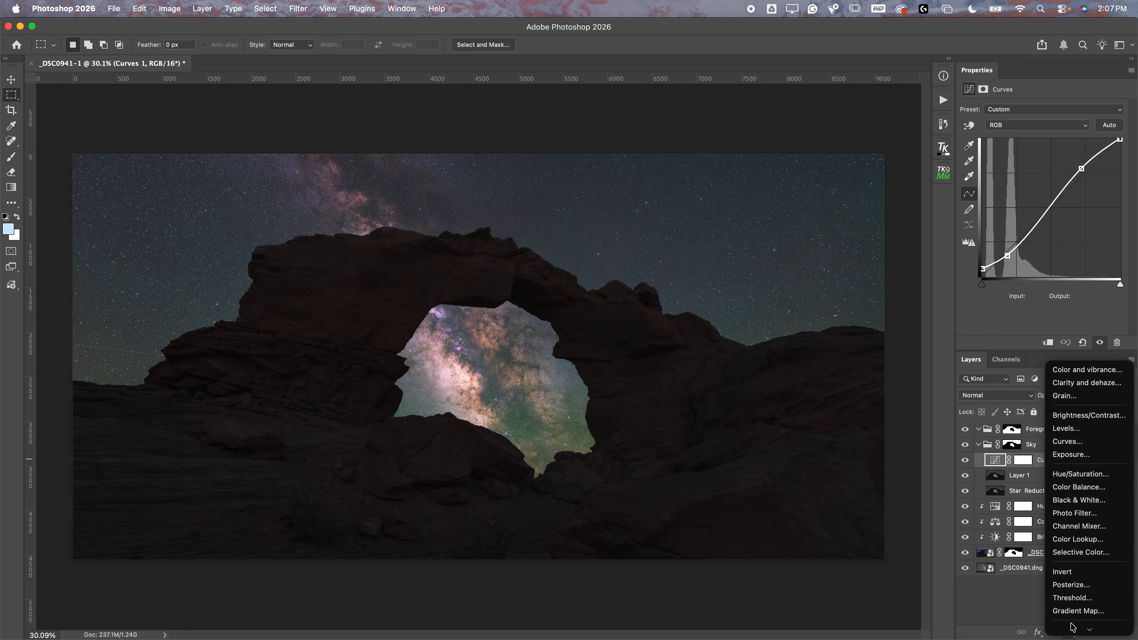
left_click(1073, 478)
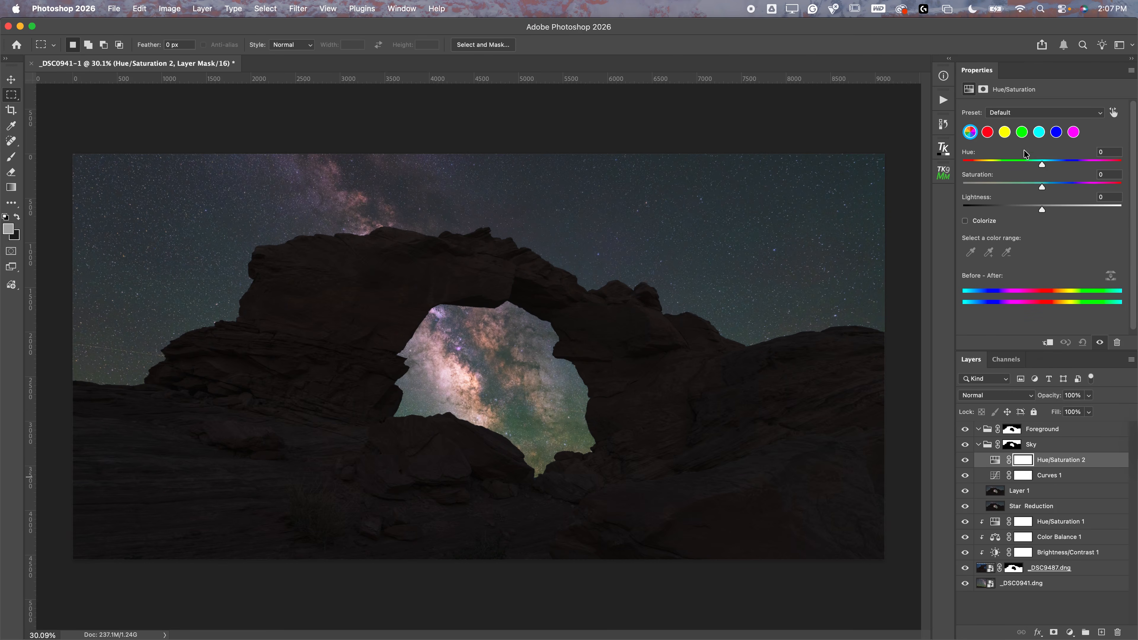
left_click_drag(1042, 190, 1050, 186)
Step: Add a Curves adjustment inside the Foreground group with points at 48 to 43, 163 to 204, and the black point at output 3
left_click(1040, 431)
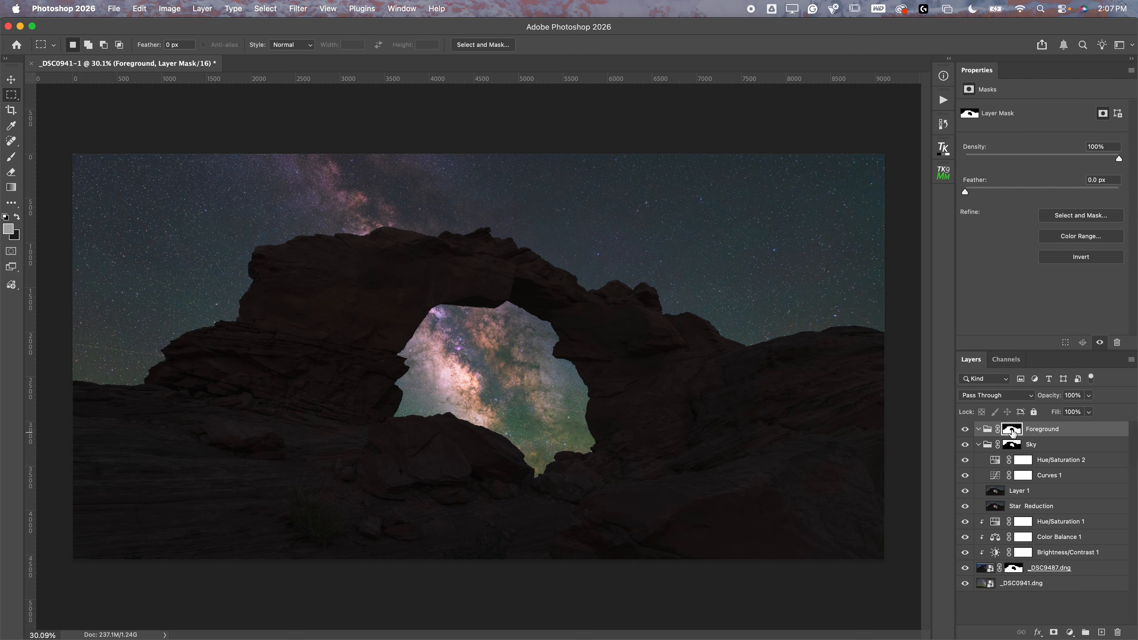
left_click(1068, 632)
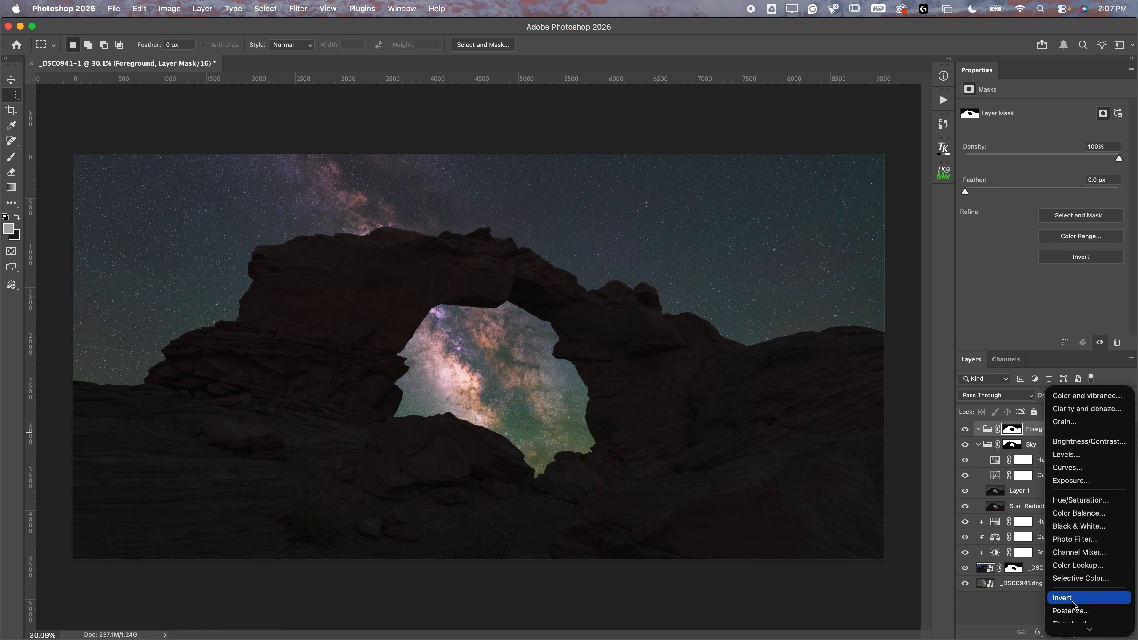
left_click(1030, 480)
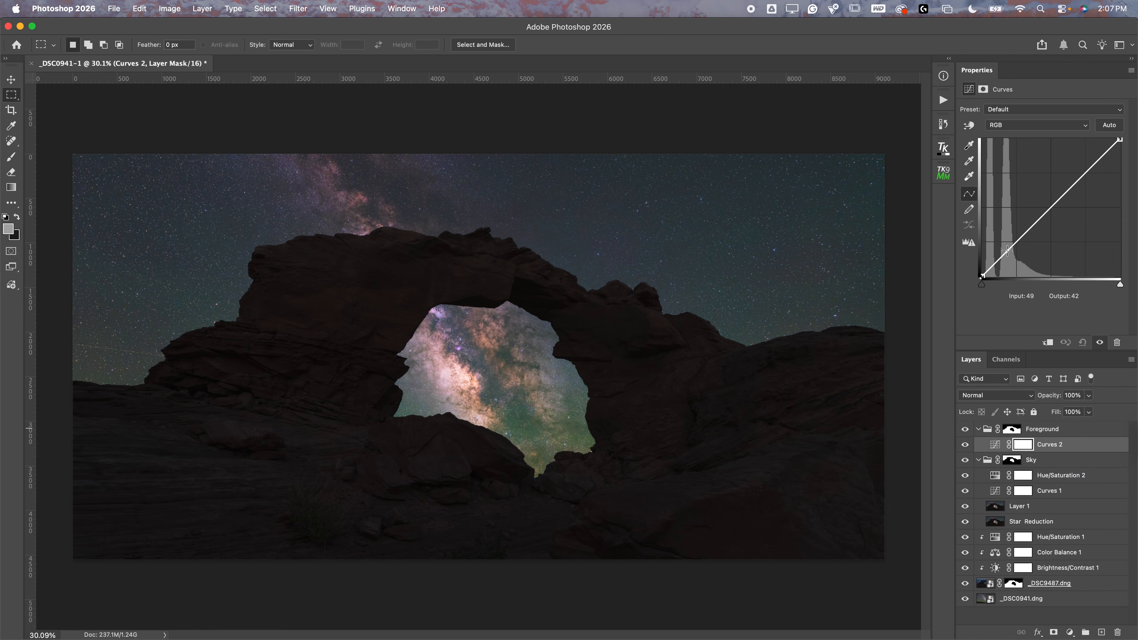
left_click_drag(1007, 251, 1008, 253)
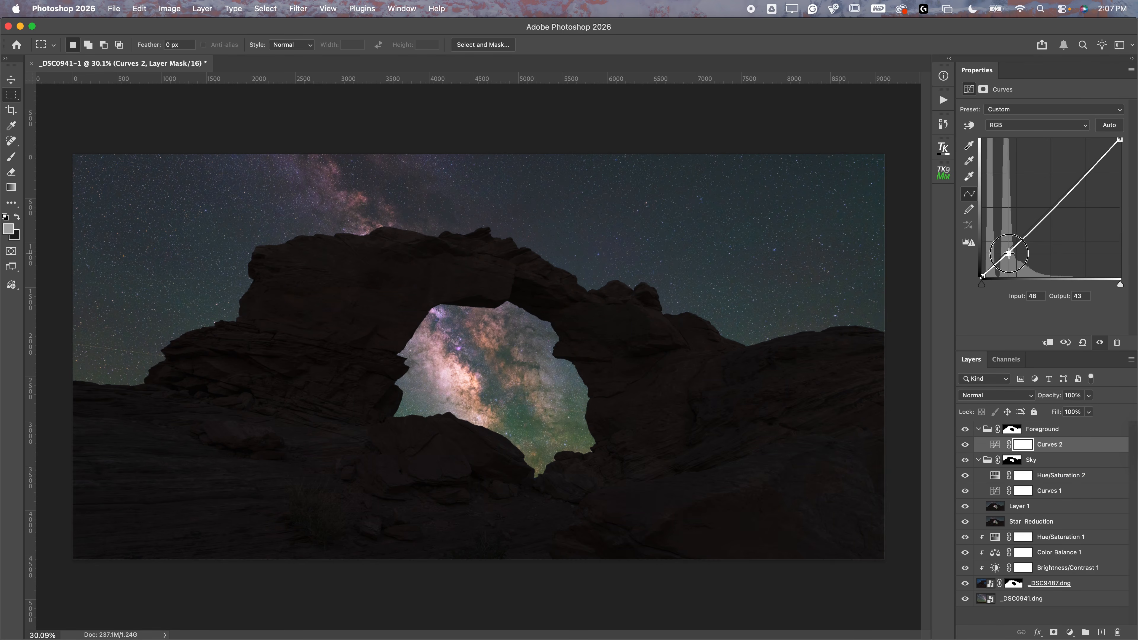
left_click_drag(1082, 178, 1069, 167)
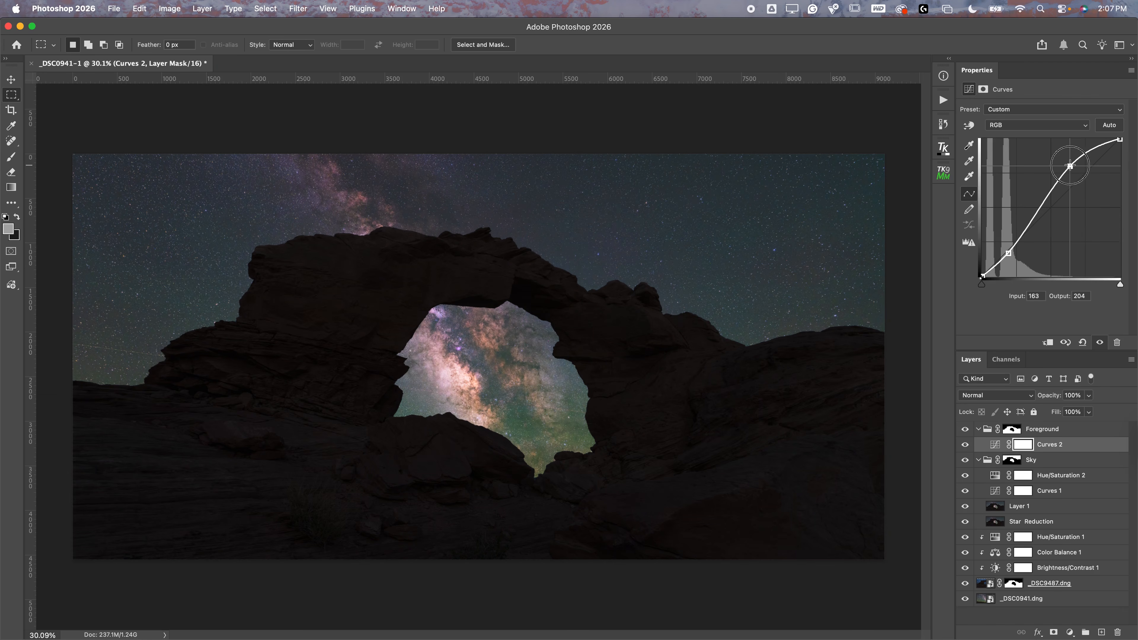
left_click_drag(981, 276, 982, 274)
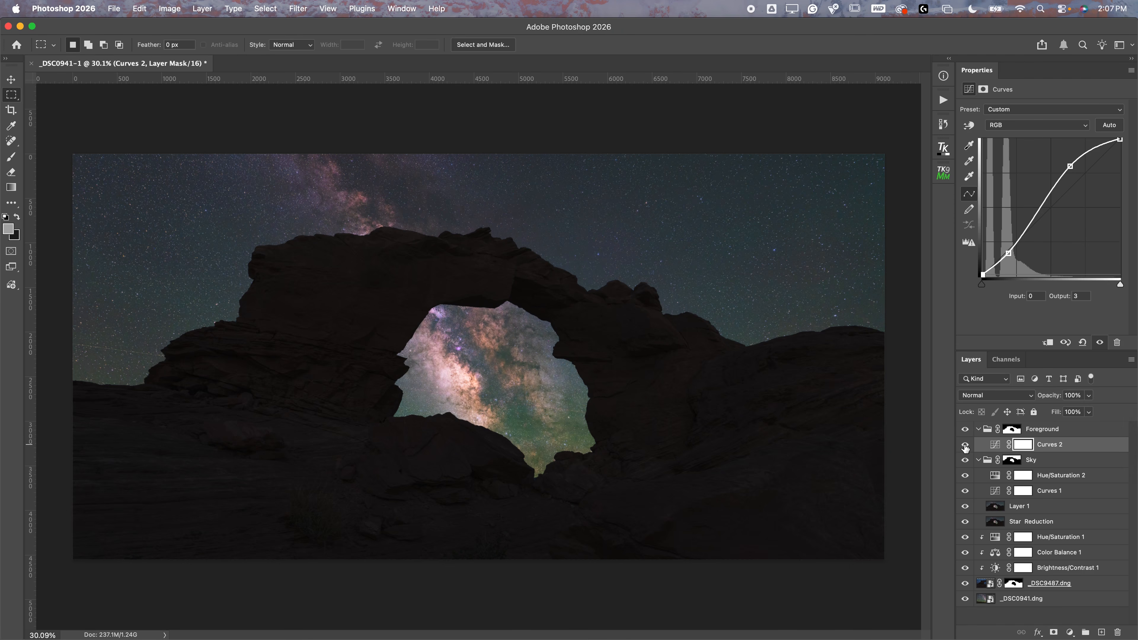
Step: Create an empty layer and place it above the Foreground group, outside both groups
left_click(1051, 434)
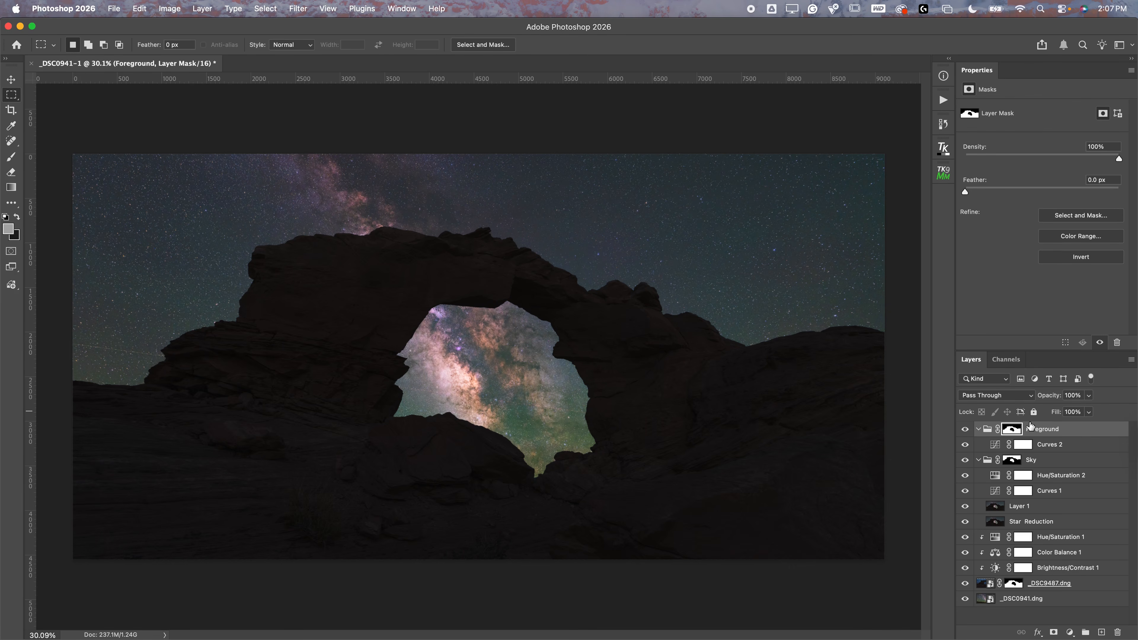
left_click(1099, 632)
mouse_move(994, 444)
left_mouse_down()
mouse_move(989, 423)
mouse_move(999, 430)
left_mouse_up()
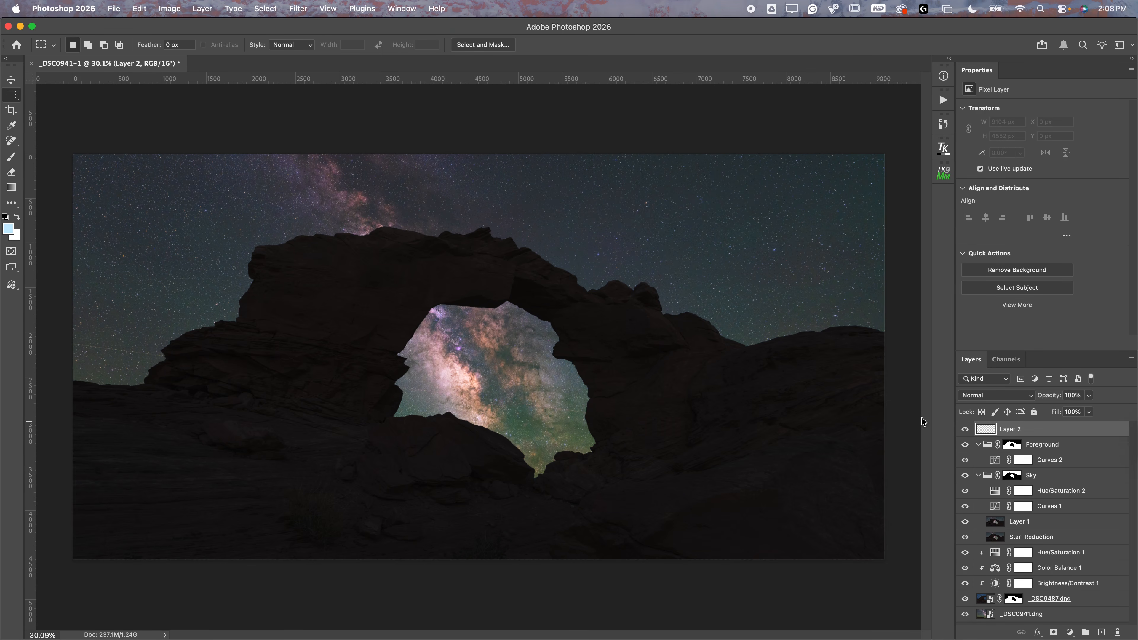
Step: Remove the long satellite trail in the sky left of the arch with the Spot Healing Brush at size 30
left_click(11, 141)
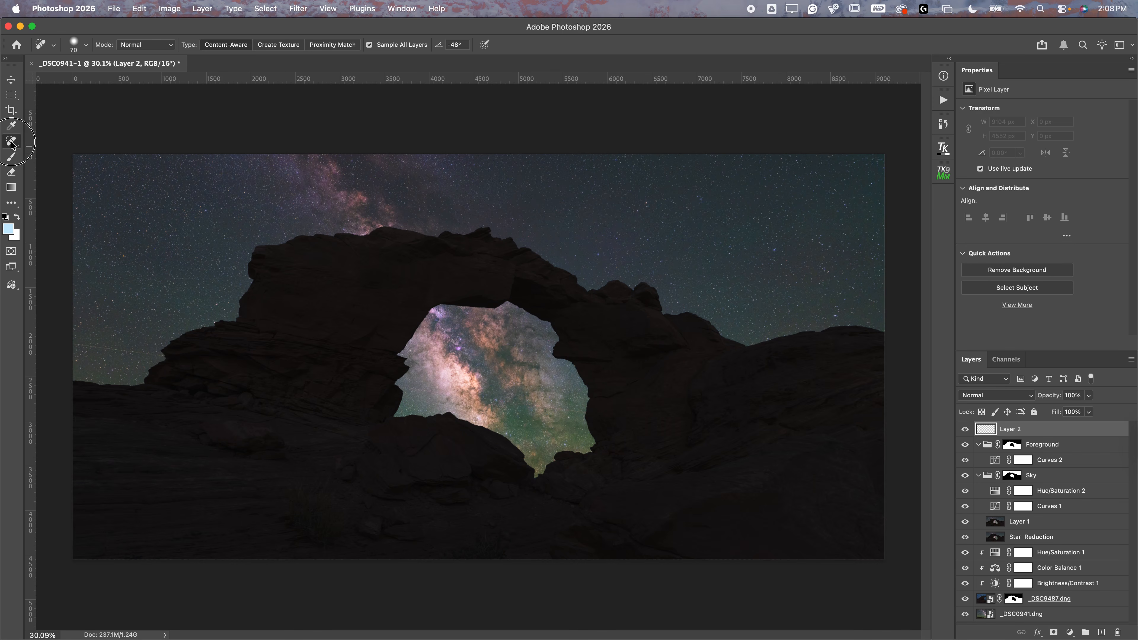
right_click(12, 142)
left_click(9, 144)
scroll(97, 350, "up", 10)
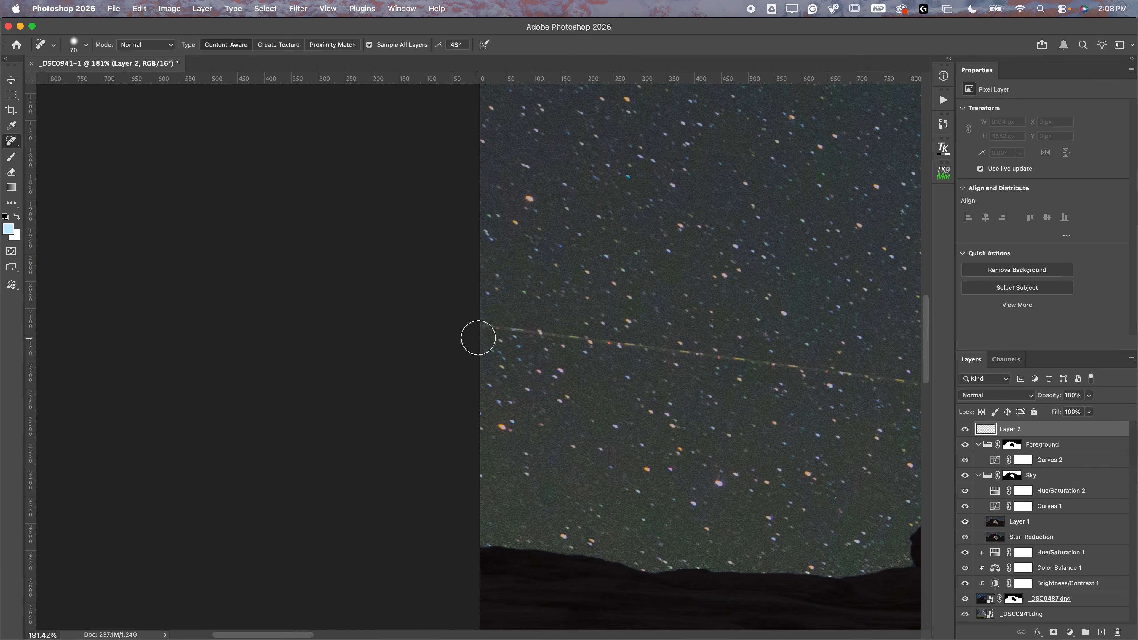
scroll(419, 355, "down", 3)
key("bracketleft")
key("bracketleft")
key("bracketleft")
key("bracketleft")
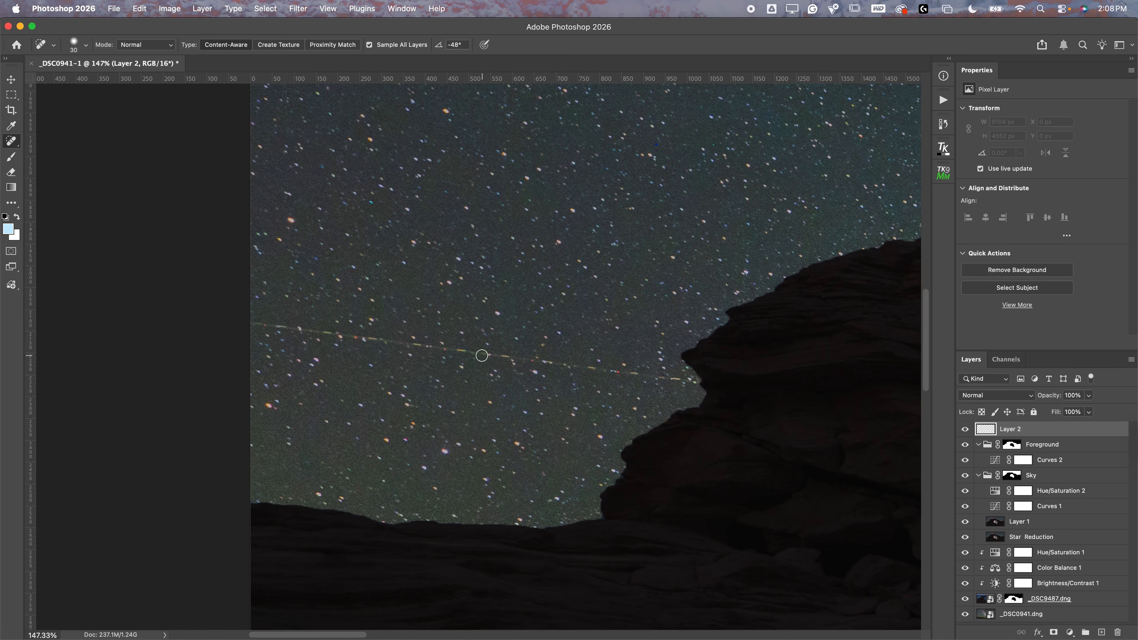
left_click_drag(249, 325, 351, 337)
left_click(252, 324)
left_click(695, 382, "shift")
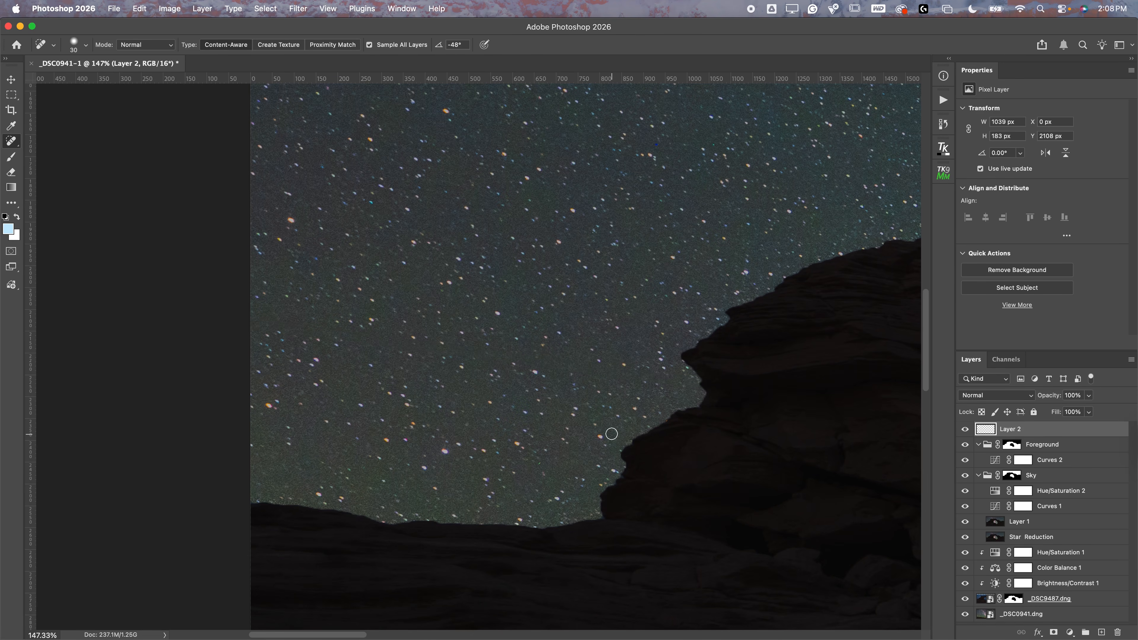
Step: Heal the rest of the satellite trail across the Milky Way inside the arch opening, reducing the brush size to 20
scroll(609, 432, "right", 20)
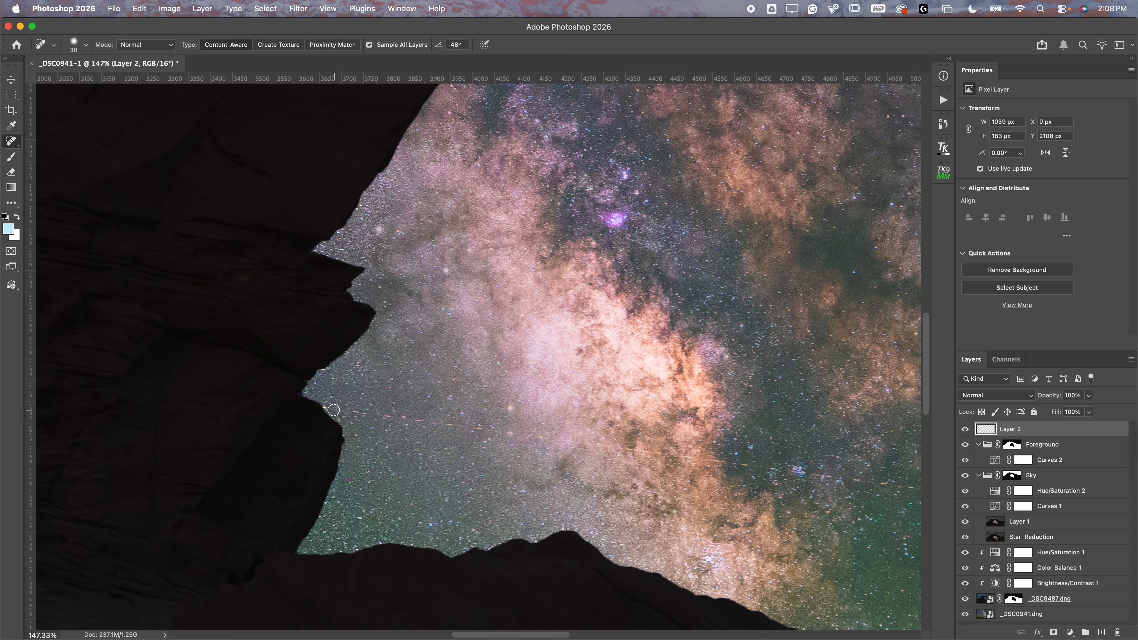
left_click(327, 408, "shift")
left_click(607, 445, "shift")
scroll(683, 458, "right", 10)
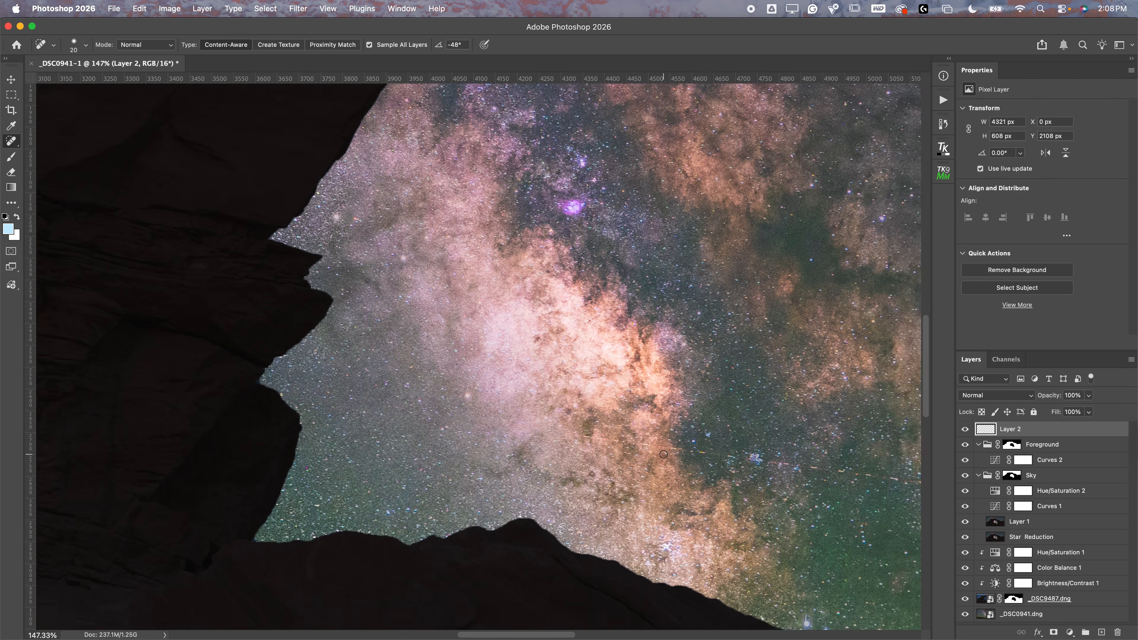
left_click(699, 460, "shift")
scroll(698, 460, "right", 10)
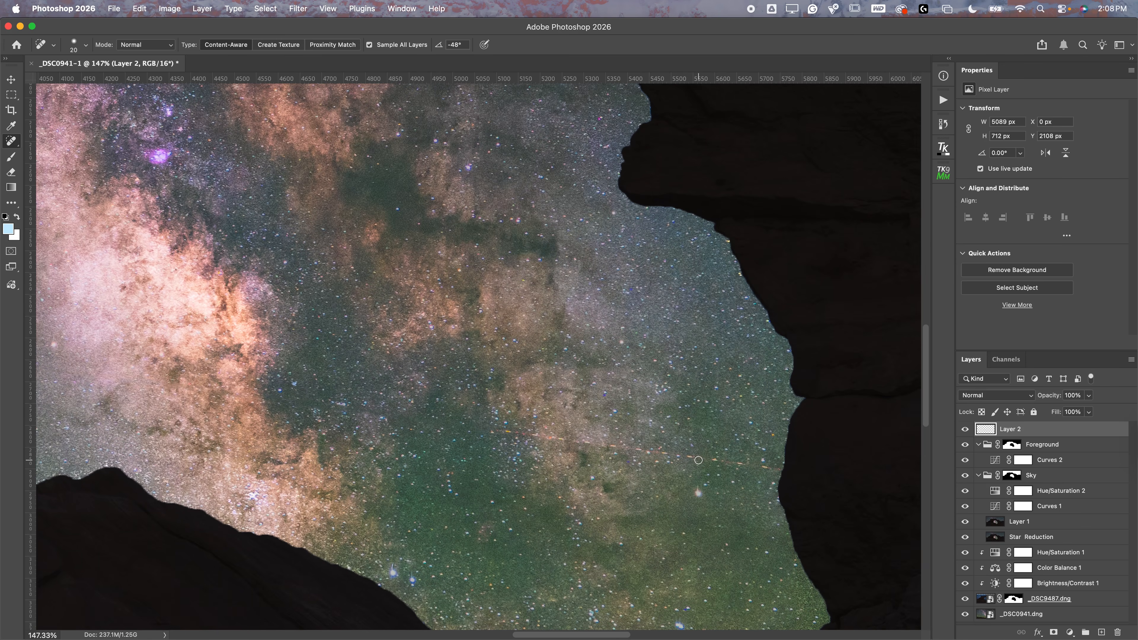
left_click(779, 469, "shift")
scroll(761, 466, "right", 20)
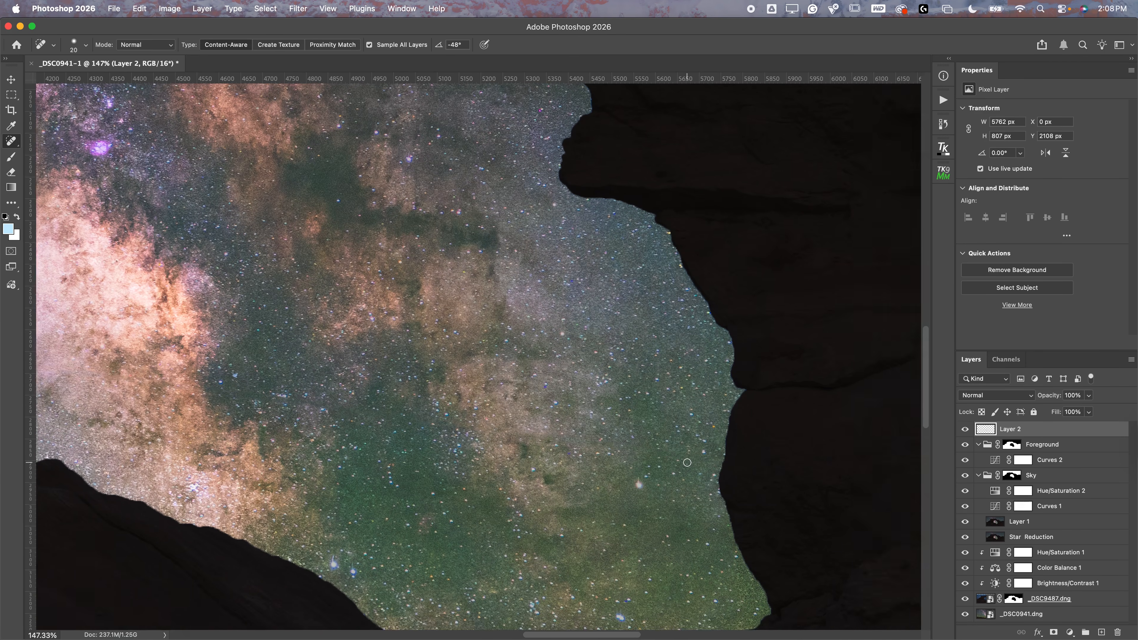
Step: Stamp all visible layers into a new layer at the top of the stack
key("super+0")
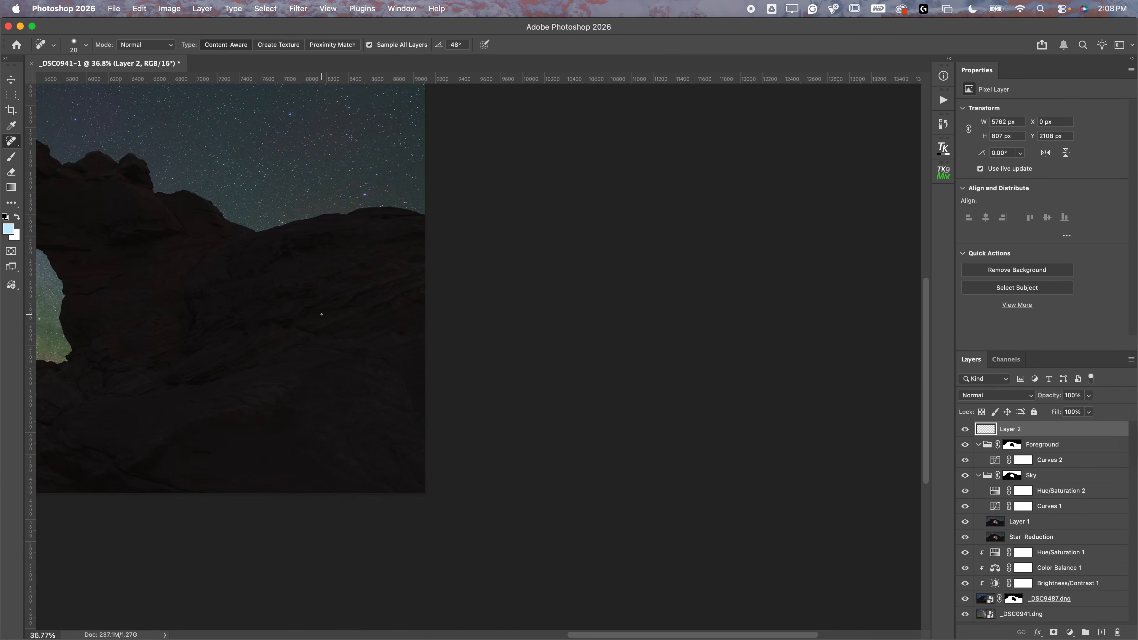
scroll(406, 327, "up", 5)
scroll(423, 331, "down", 5)
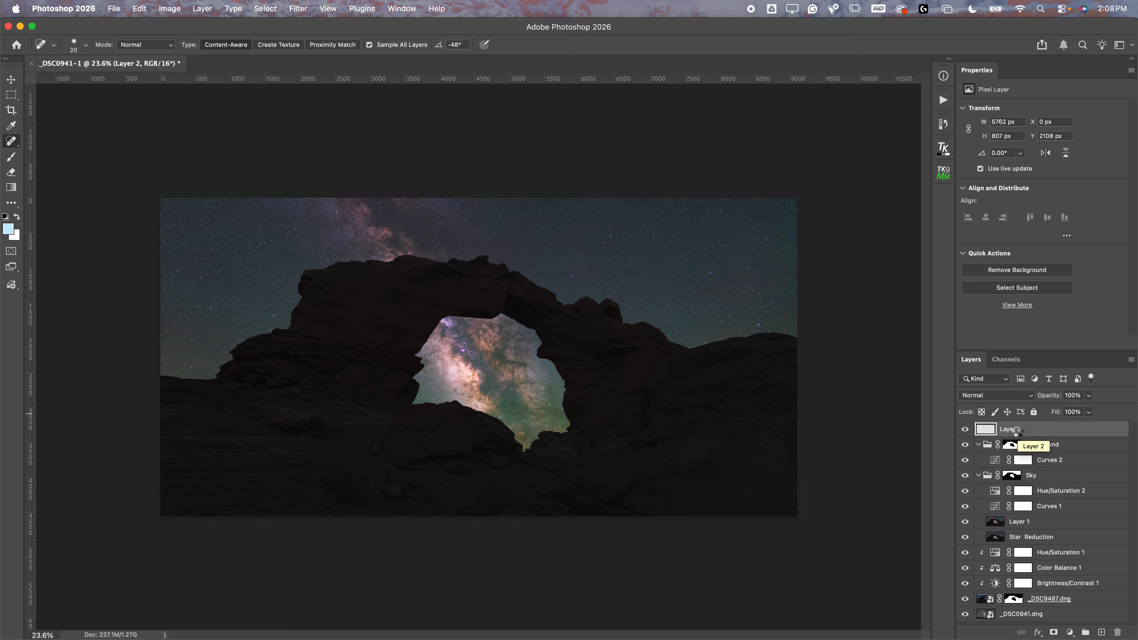
key("super+alt+shift+e")
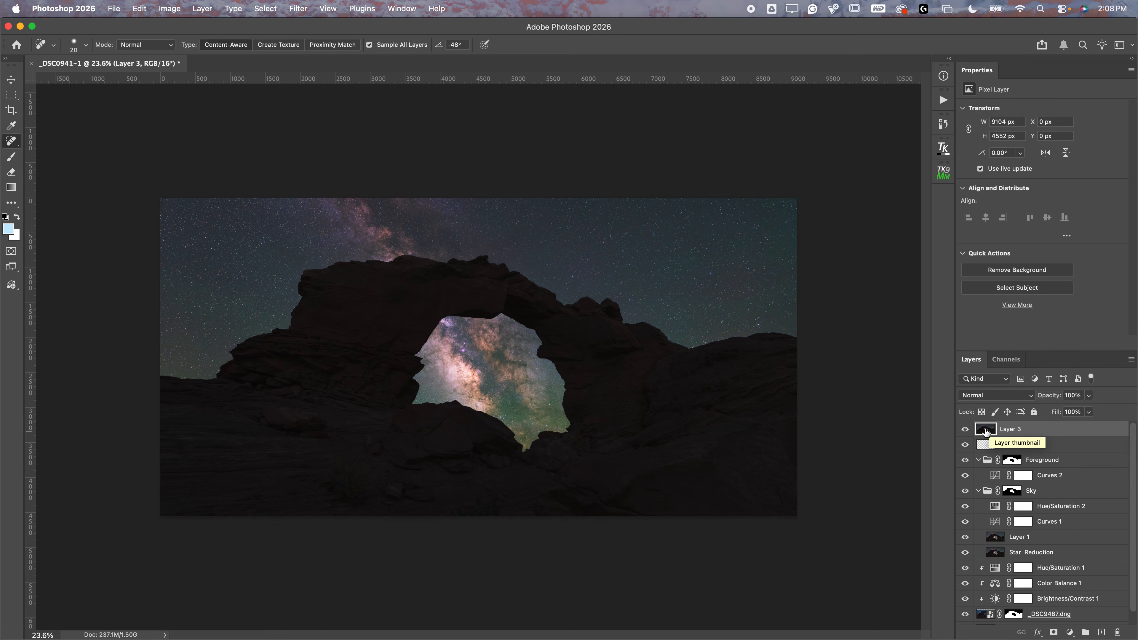
Step: Convert the stamped top layer to a smart object
left_click(430, 9)
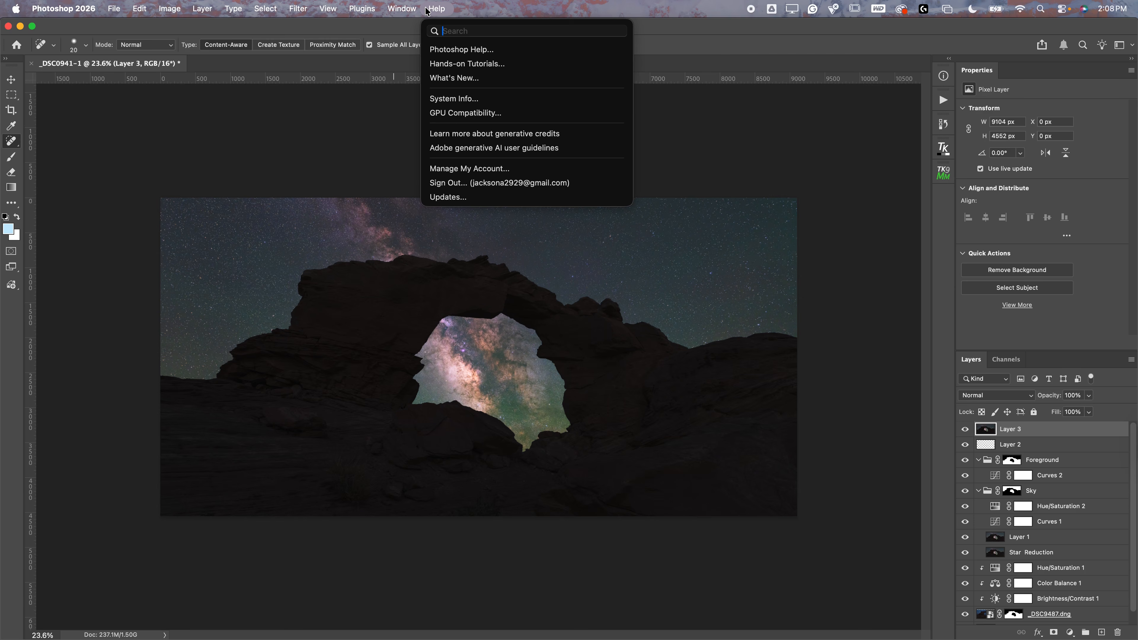
type("convert")
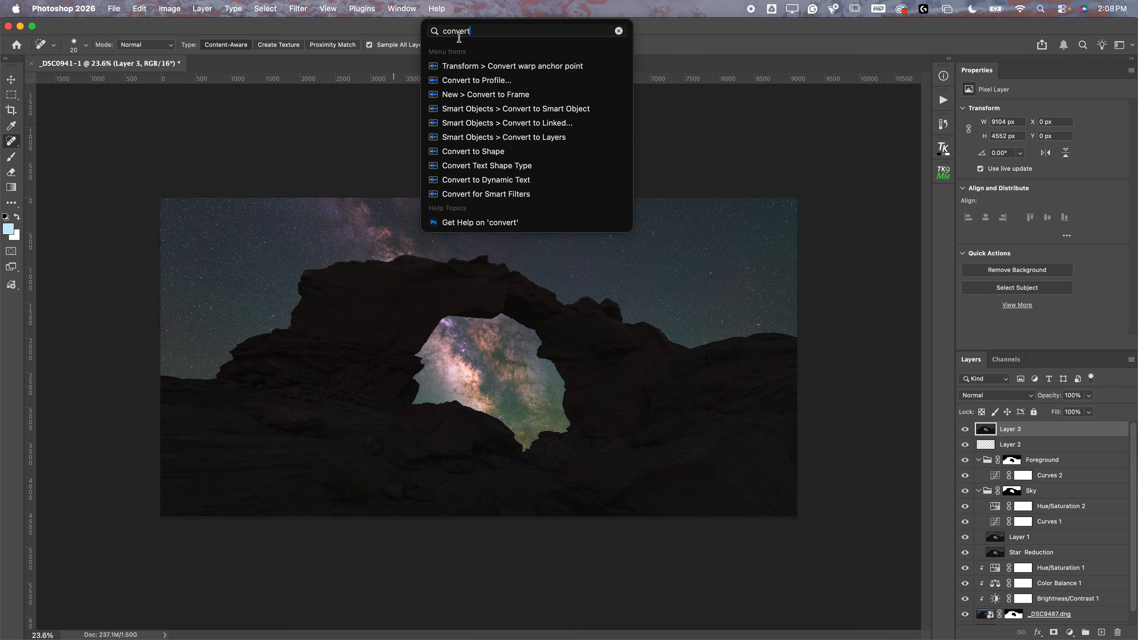
key("Up")
key("Up")
key("Up")
key("Up")
key("Up")
key("Up")
key("Up")
key("Up")
key("Up")
key("Down")
key("Return")
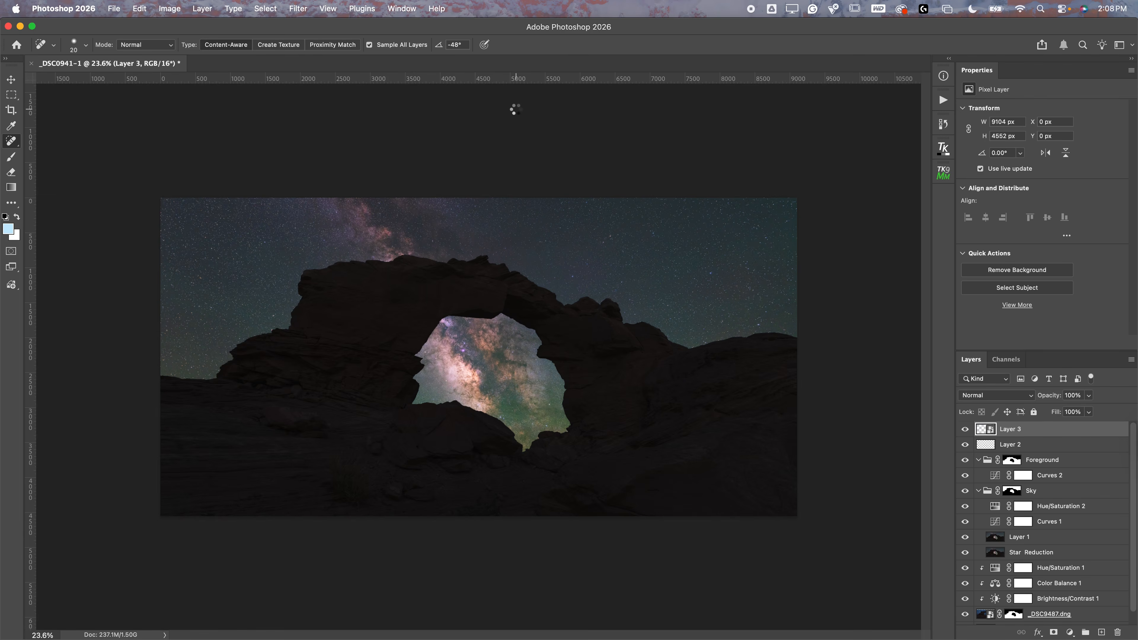
Step: Apply the Camera Raw Filter to the smart object and draw a wide radial gradient mask centred on the arch, extending beyond the image edges
left_click(299, 8)
left_click(313, 109)
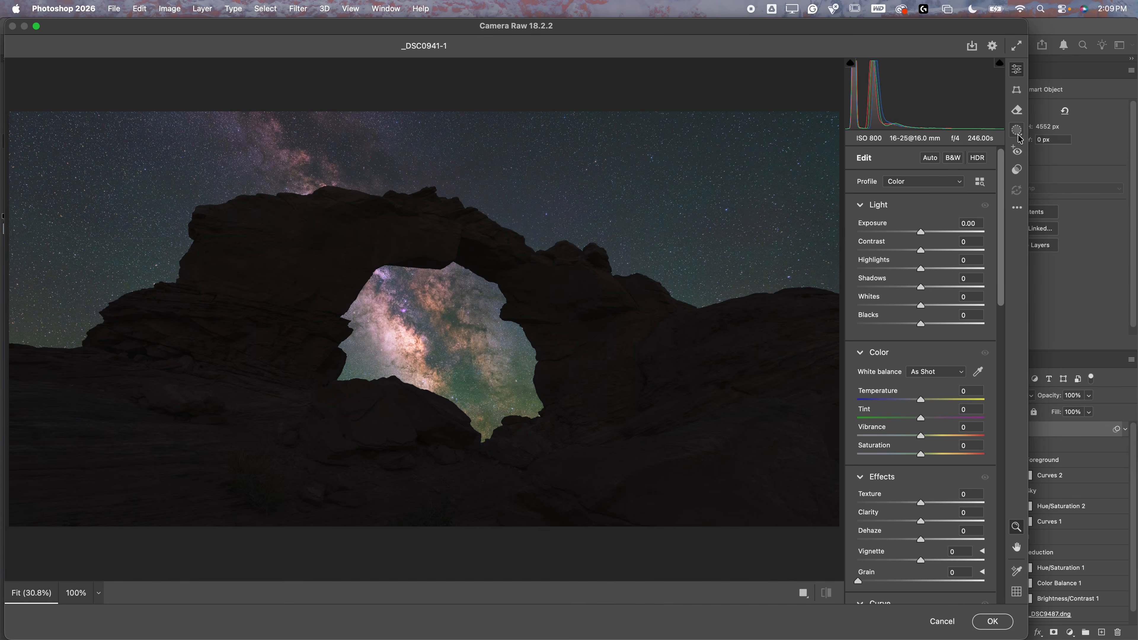
scroll(600, 251, "down", 3)
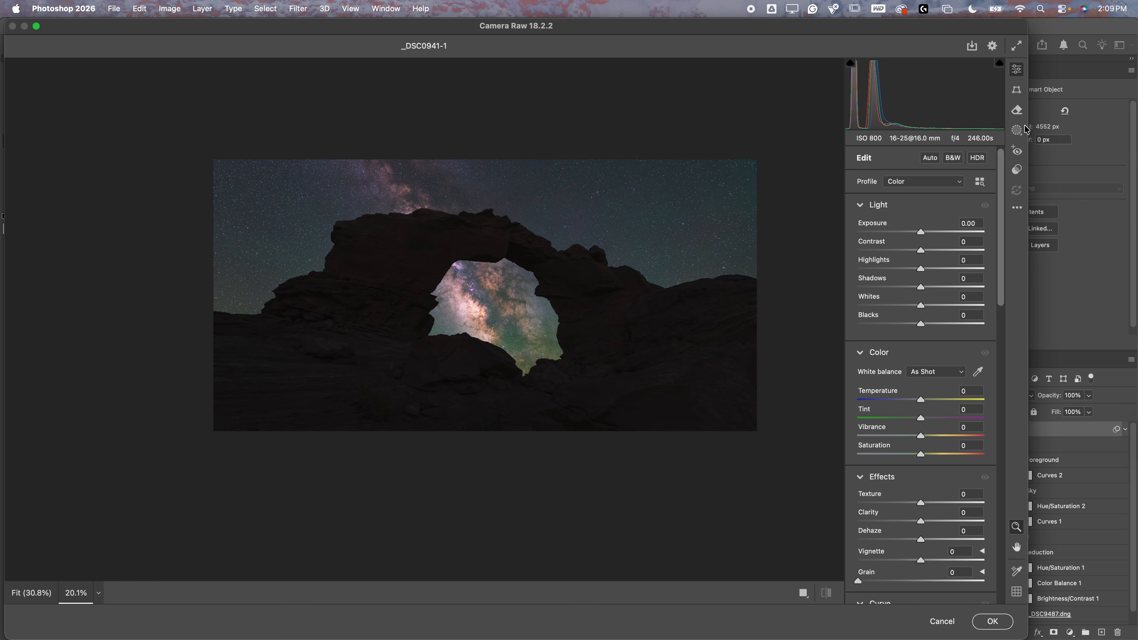
left_click(1016, 130)
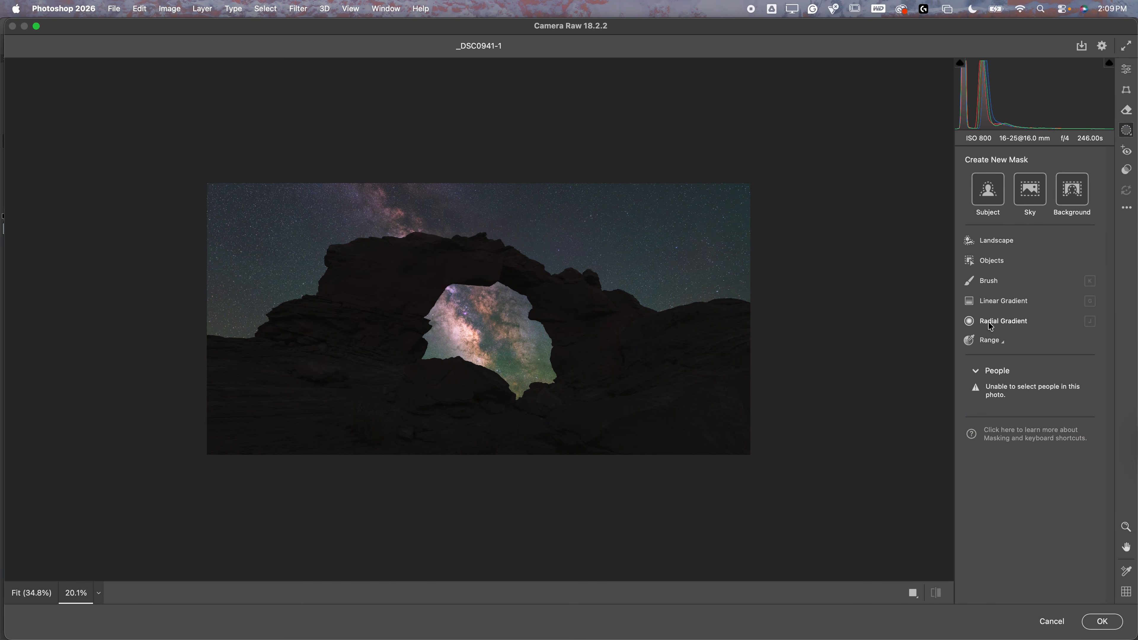
left_click(990, 322)
left_click_drag(465, 327, 695, 215)
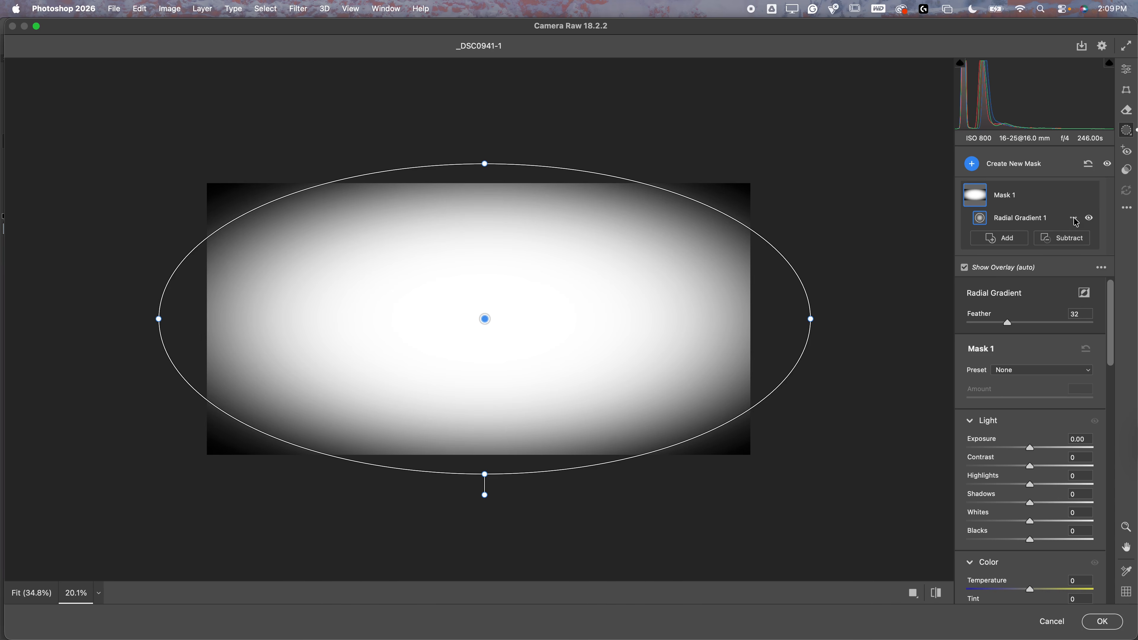
Step: Invert the radial gradient, shift it slightly, and darken the surrounding edges with an Exposure of -1.00
left_click(1073, 218)
left_click(1043, 262)
left_click_drag(519, 335, 523, 339)
left_click_drag(1029, 438, 1017, 453)
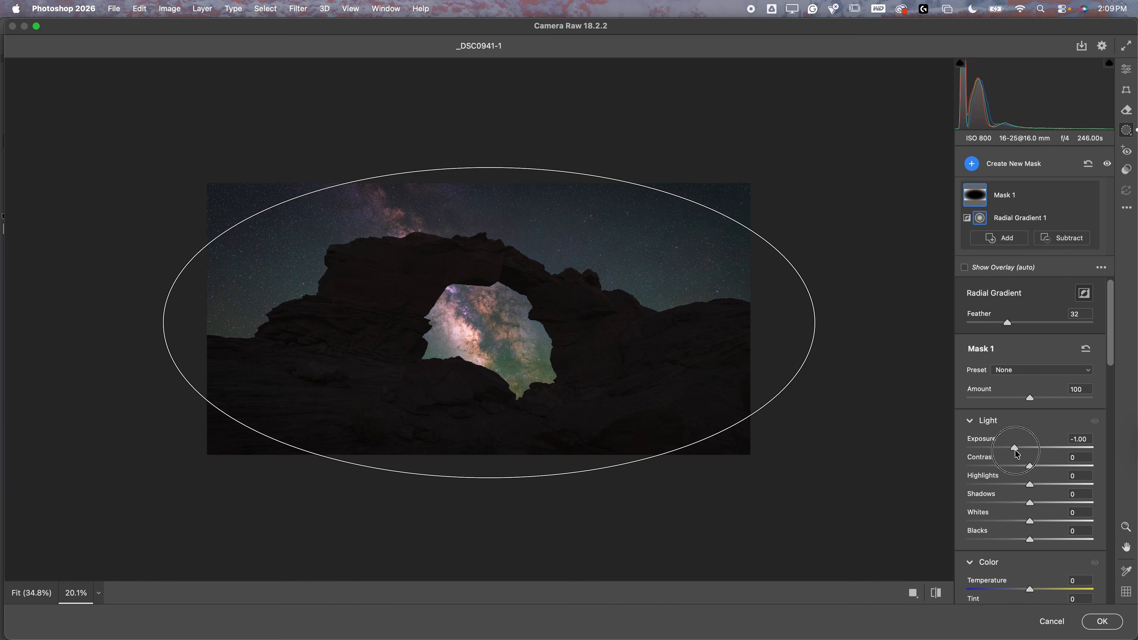
Step: Reduce the height of the radial gradient's ellipse so its vertical extent sits closer to the image's upper and lower edges
scroll(715, 297, "down", 4)
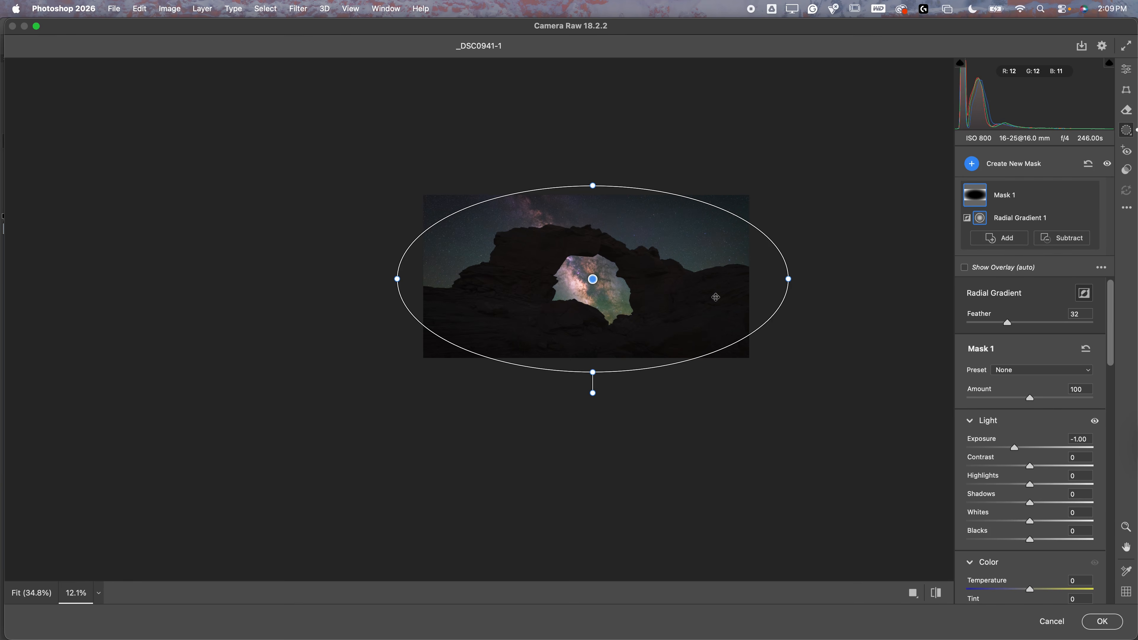
scroll(726, 295, "up", 4)
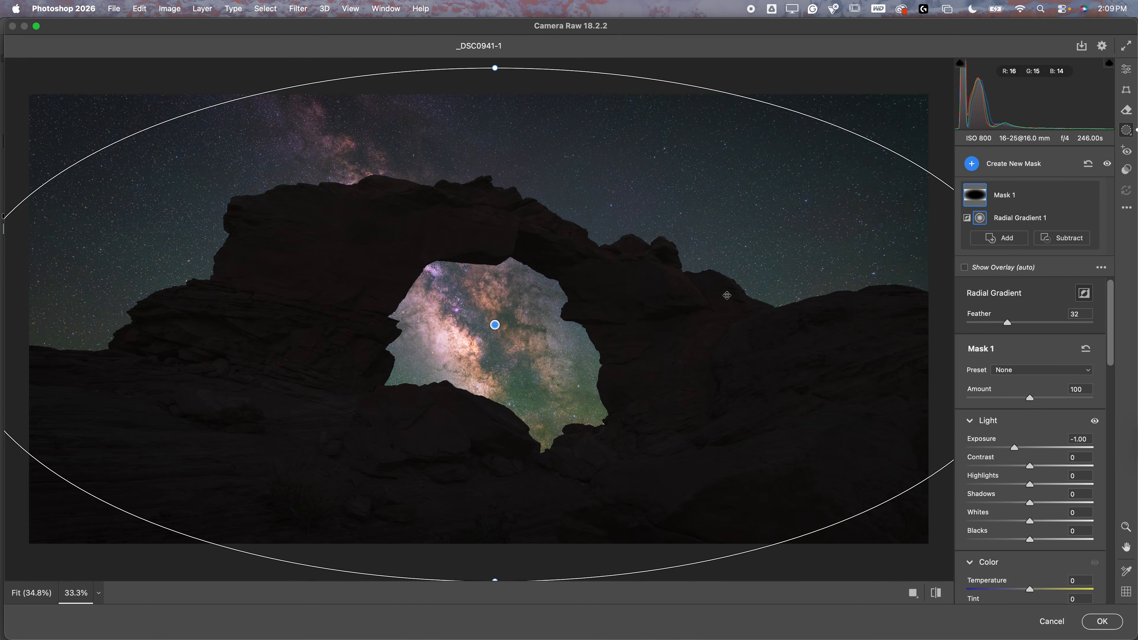
left_click_drag(492, 514, 491, 491)
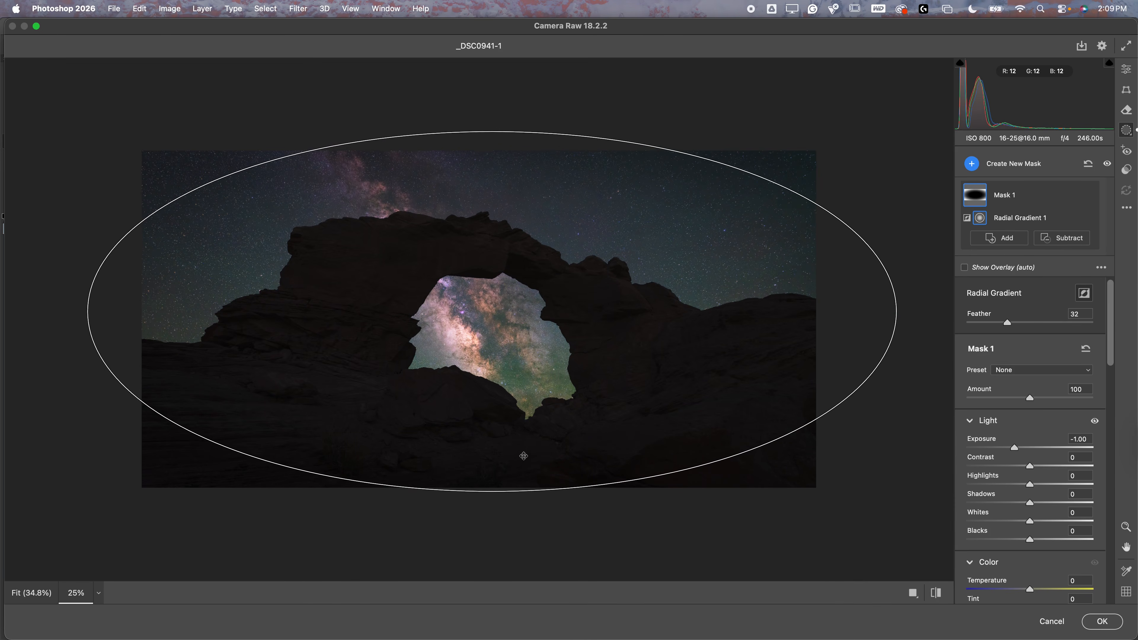
Step: Reshape the radial gradient's ellipse, widening it further past the image sides and shortening it to sit just inside the upper and lower edges
left_click_drag(523, 456, 525, 453)
left_click_drag(899, 309, 903, 307)
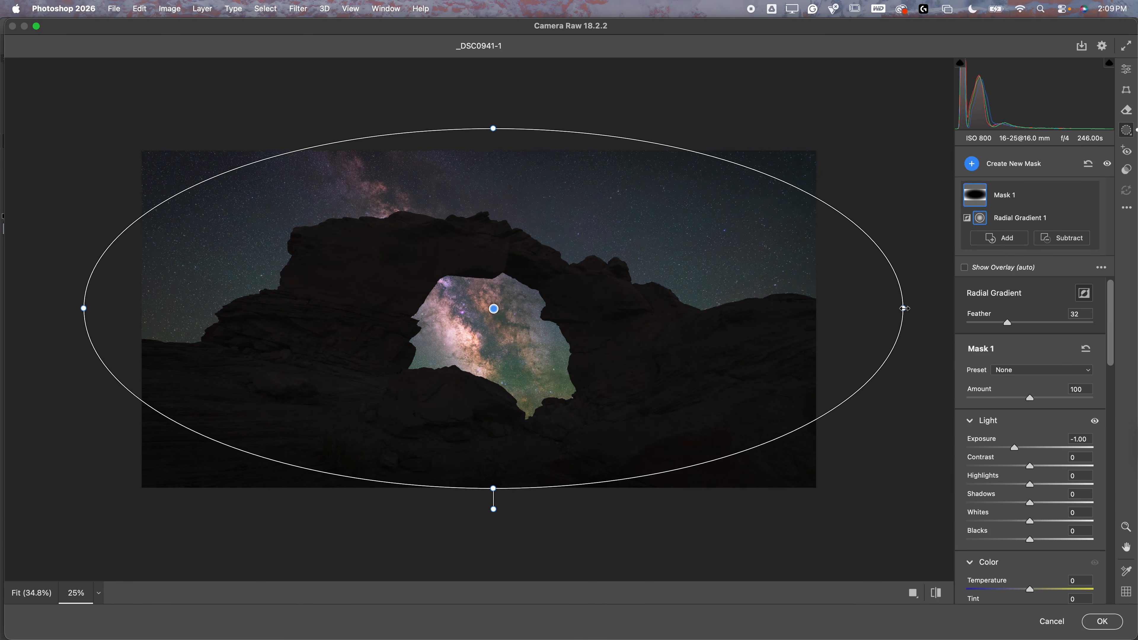
left_click_drag(493, 128, 493, 163)
scroll(655, 314, "down", 3)
left_click_drag(655, 314, 654, 319)
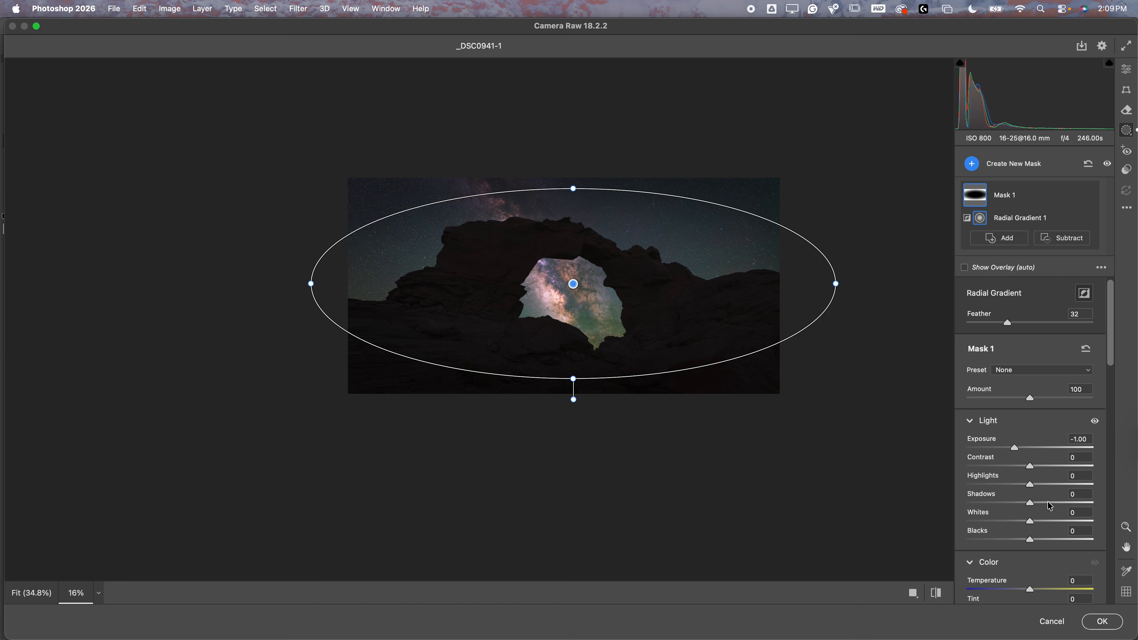
Step: Set Whites to +40 and Saturation to +17 for the radial gradient mask
left_click_drag(1047, 527, 1058, 505)
scroll(1054, 524, "down", 1)
scroll(1051, 519, "down", 5)
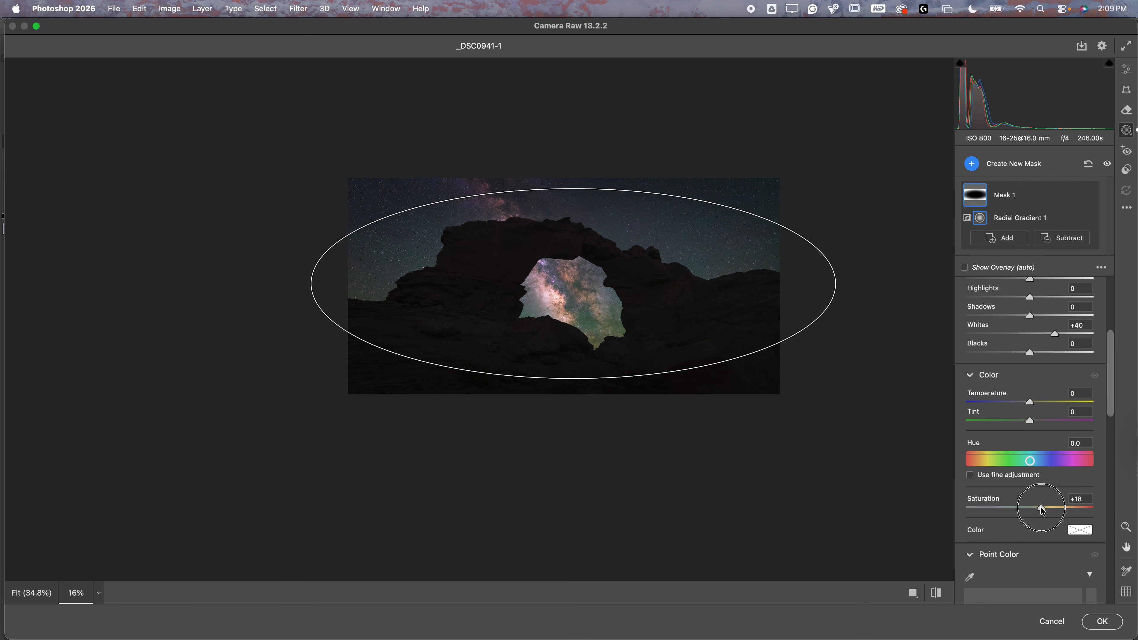
left_click_drag(1039, 506, 1039, 506)
Step: Compare the image with and without the radial gradient mask's adjustments
scroll(660, 394, "up", 5)
scroll(661, 394, "down", 3)
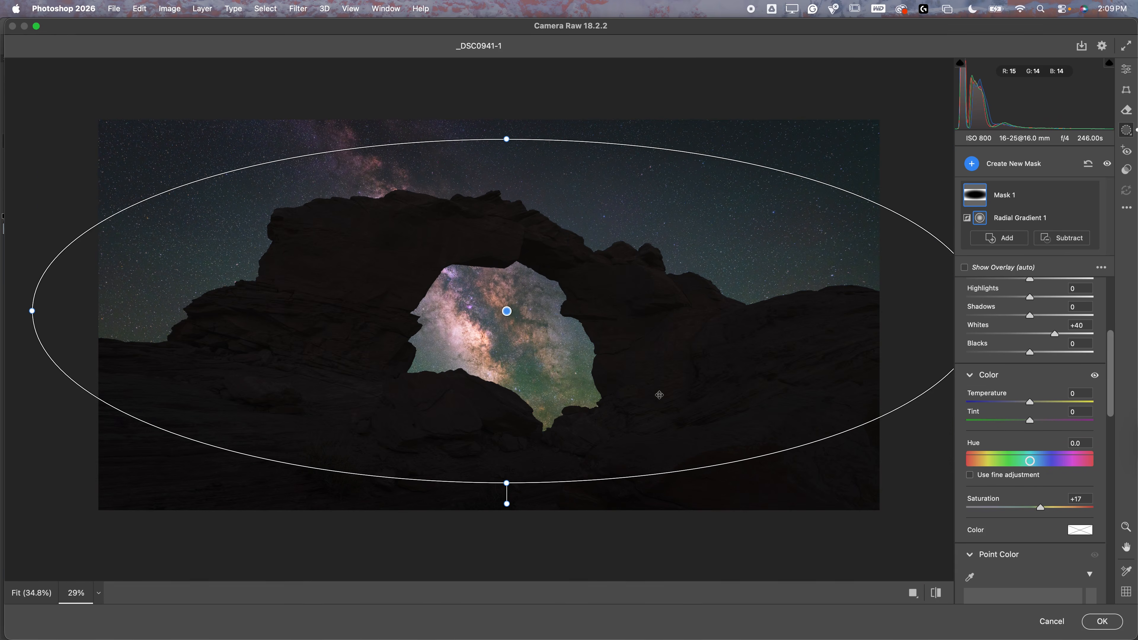
left_click(1089, 195)
left_click(1089, 195)
left_click(1089, 195)
left_click(1089, 195)
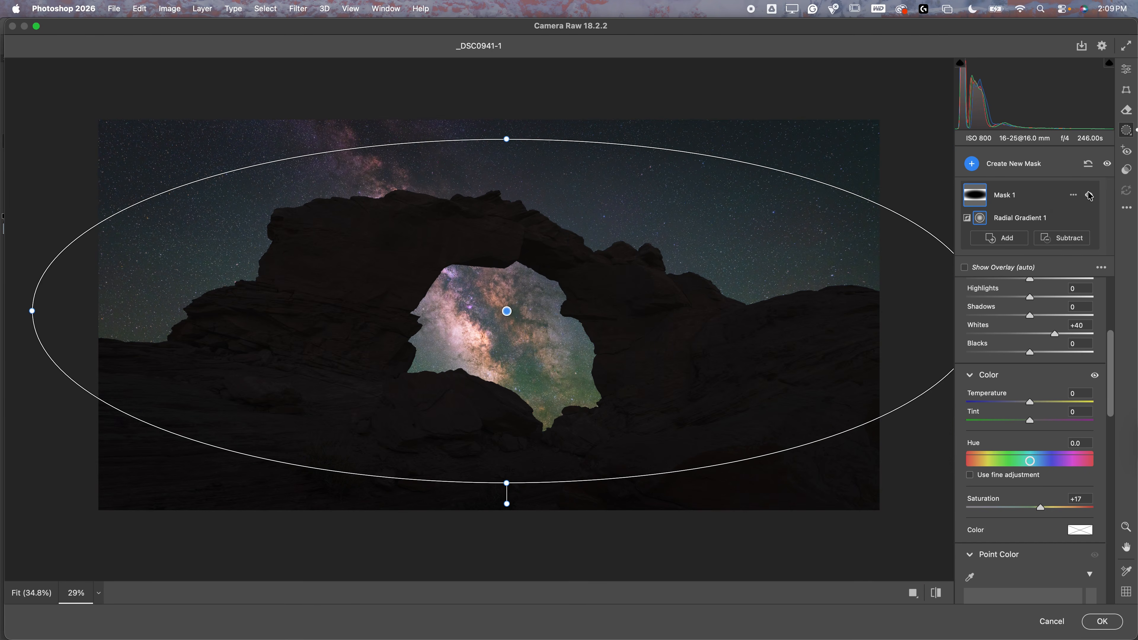
Step: Add a linear gradient mask rising from below the image to about its middle, and set its Exposure to -0.85
left_click(1033, 165)
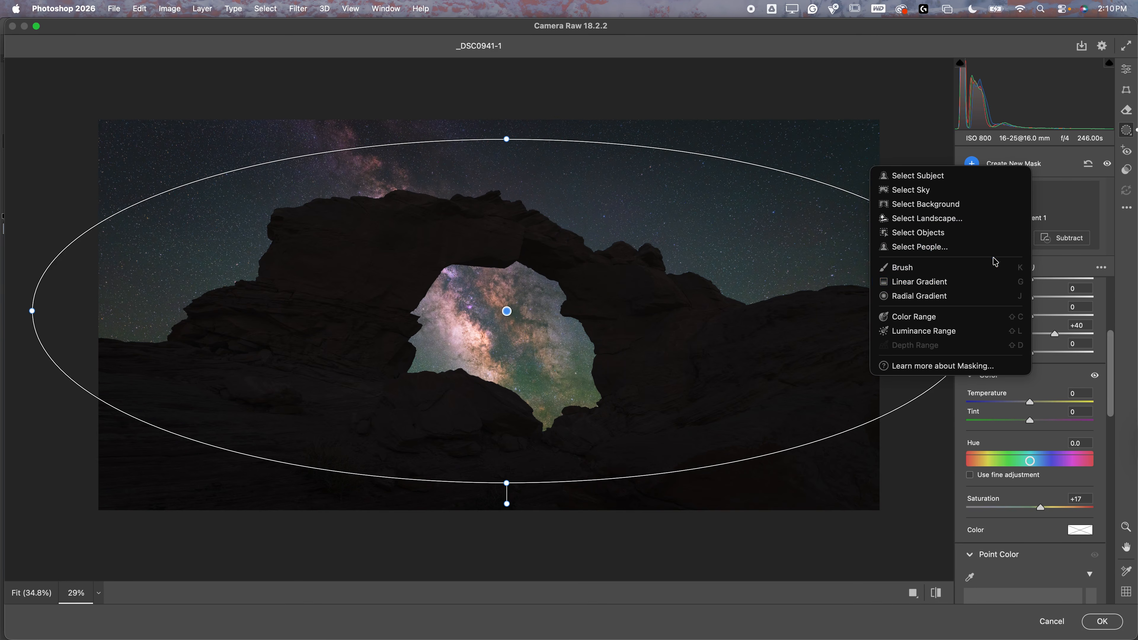
left_click(980, 281)
left_click_drag(508, 568, 507, 348)
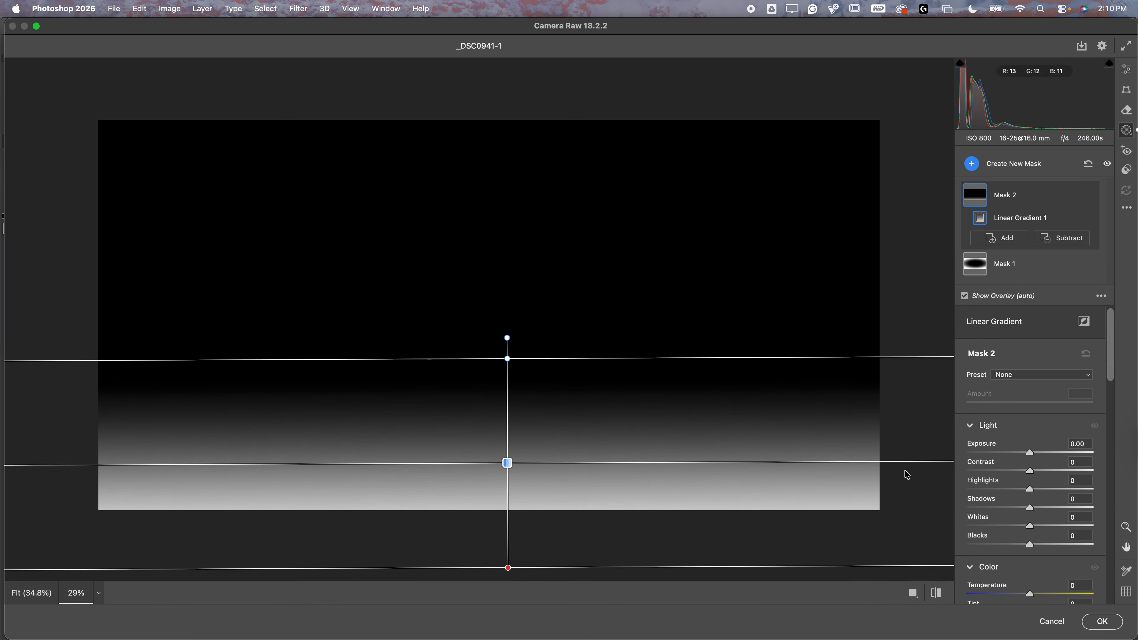
left_click_drag(1029, 453, 1014, 457)
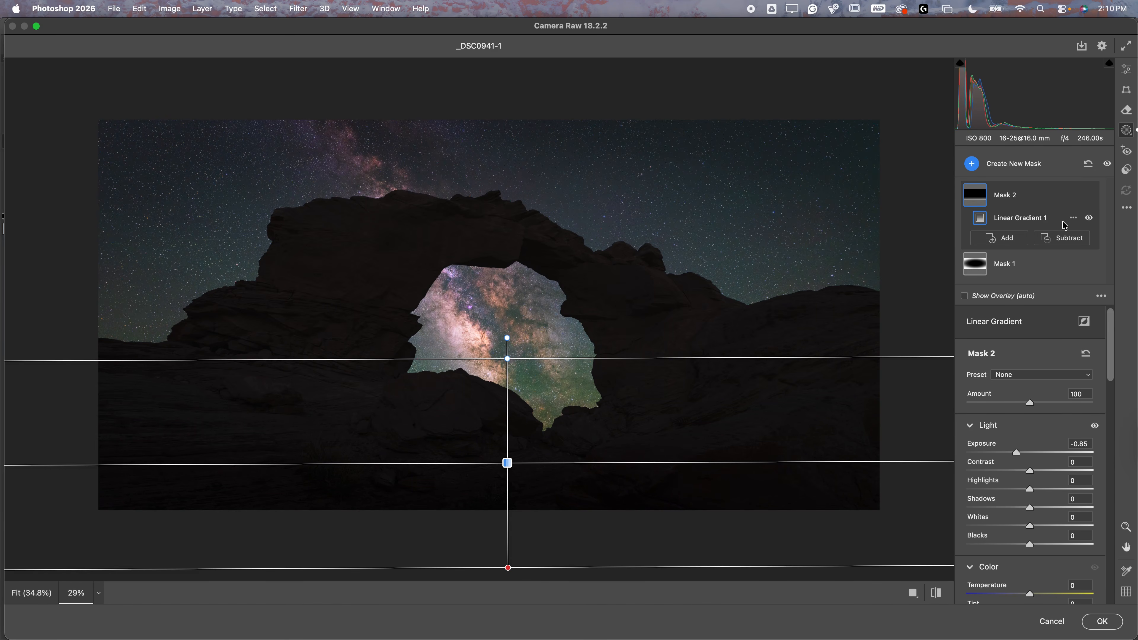
Step: Adjust the global light settings to Exposure +0.40, Highlights -17 and Shadows +20
left_click(1126, 69)
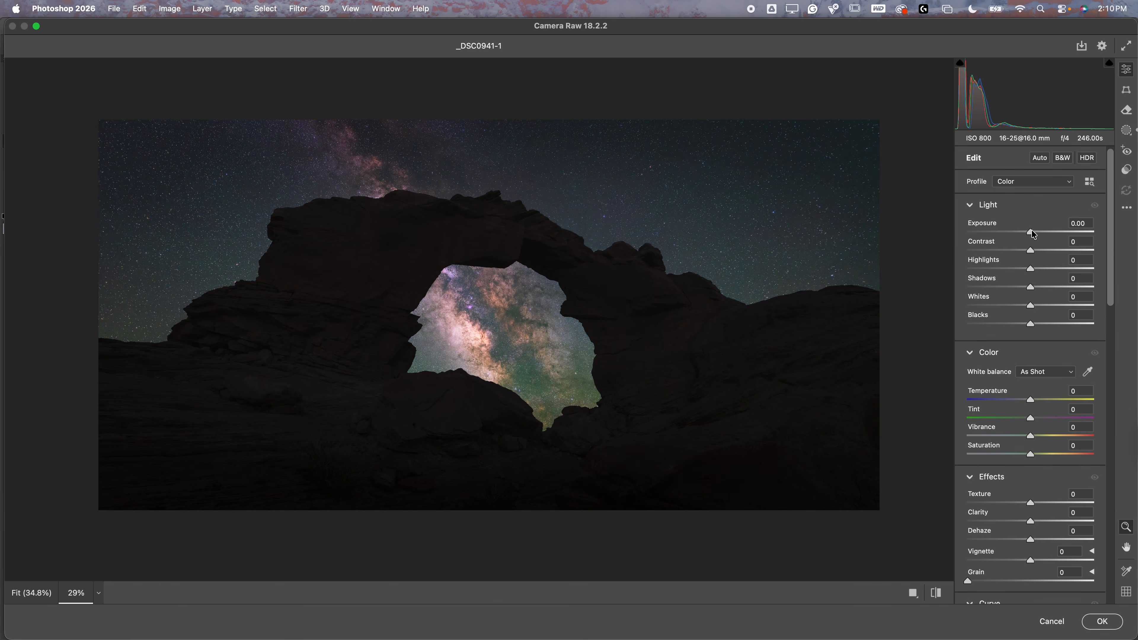
left_click_drag(1031, 230, 1034, 231)
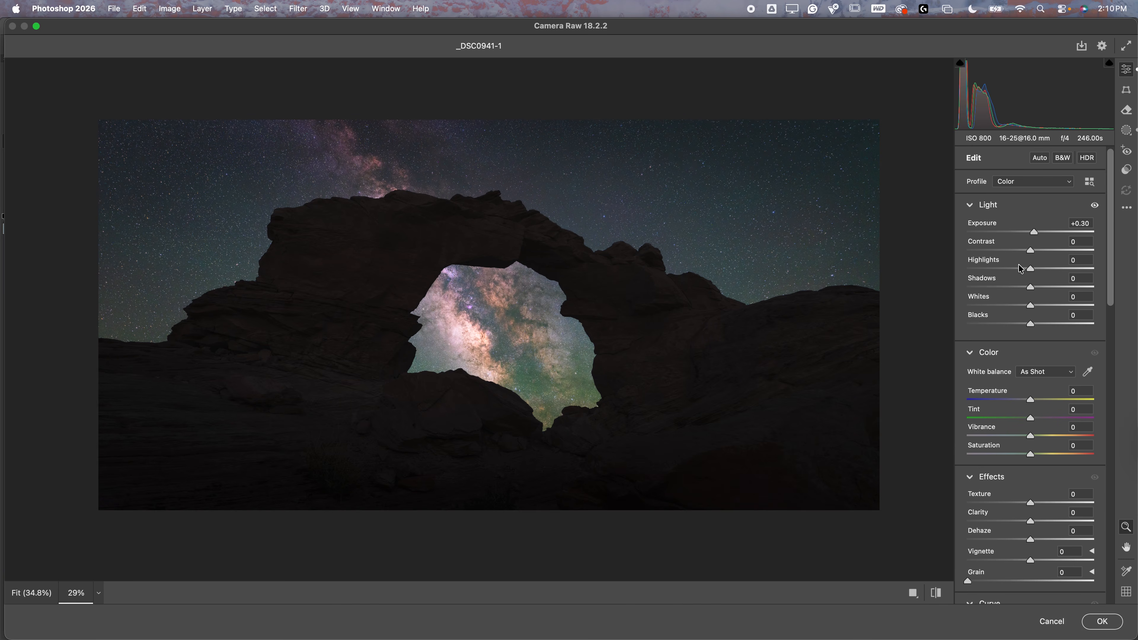
left_click_drag(1018, 271, 1017, 271)
left_click_drag(1034, 232, 1037, 234)
left_click(1040, 286)
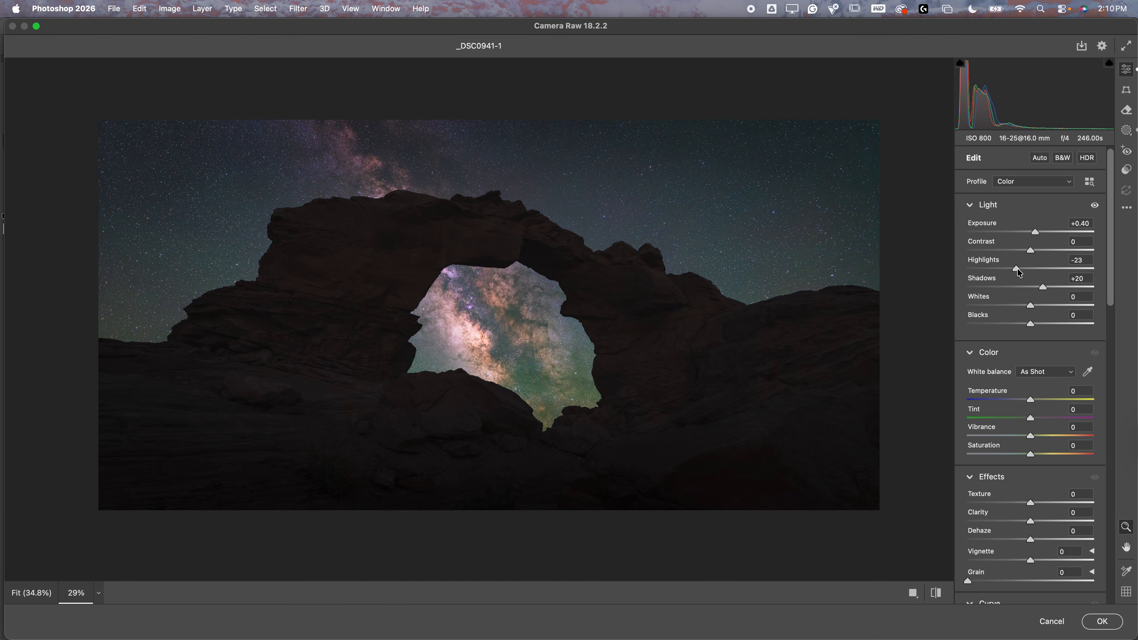
left_click_drag(1021, 268, 1020, 268)
Step: Compare the preview before and after the global Camera Raw adjustments
key("backslash")
key("backslash")
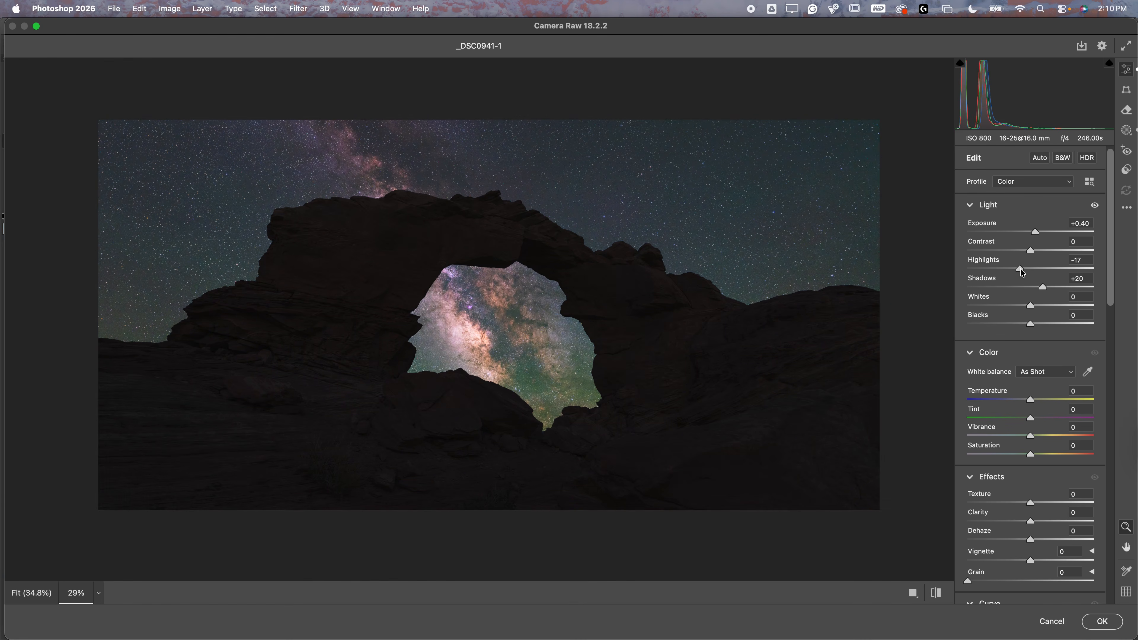
key("backslash")
key("backslash")
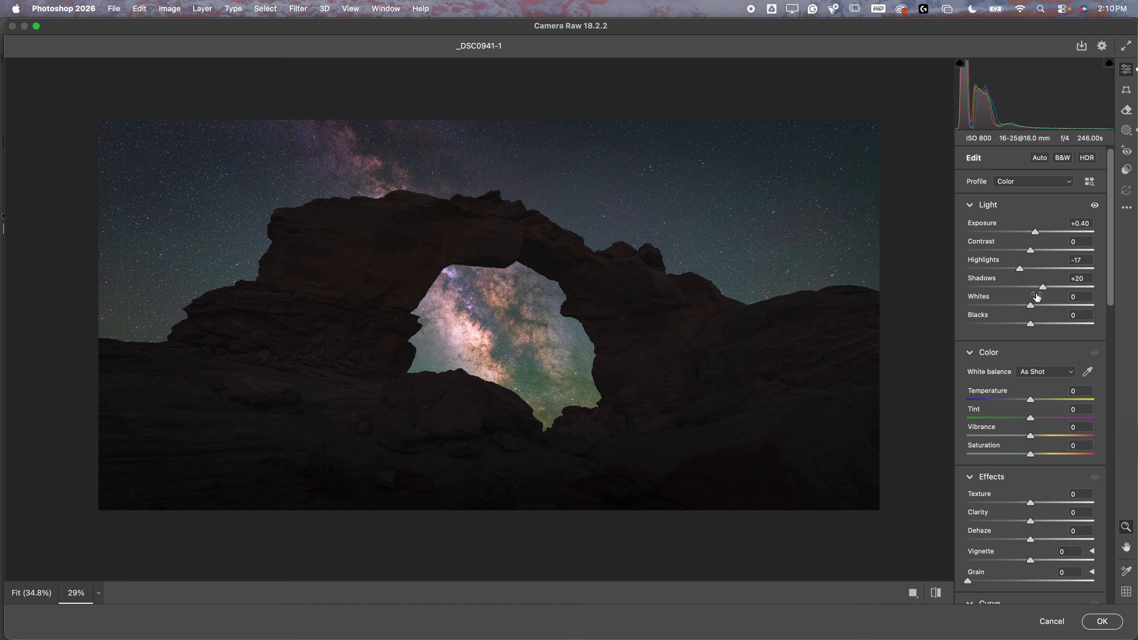
Step: Set the global Whites to -33 and apply the Camera Raw Filter
left_click_drag(1016, 308, 1009, 305)
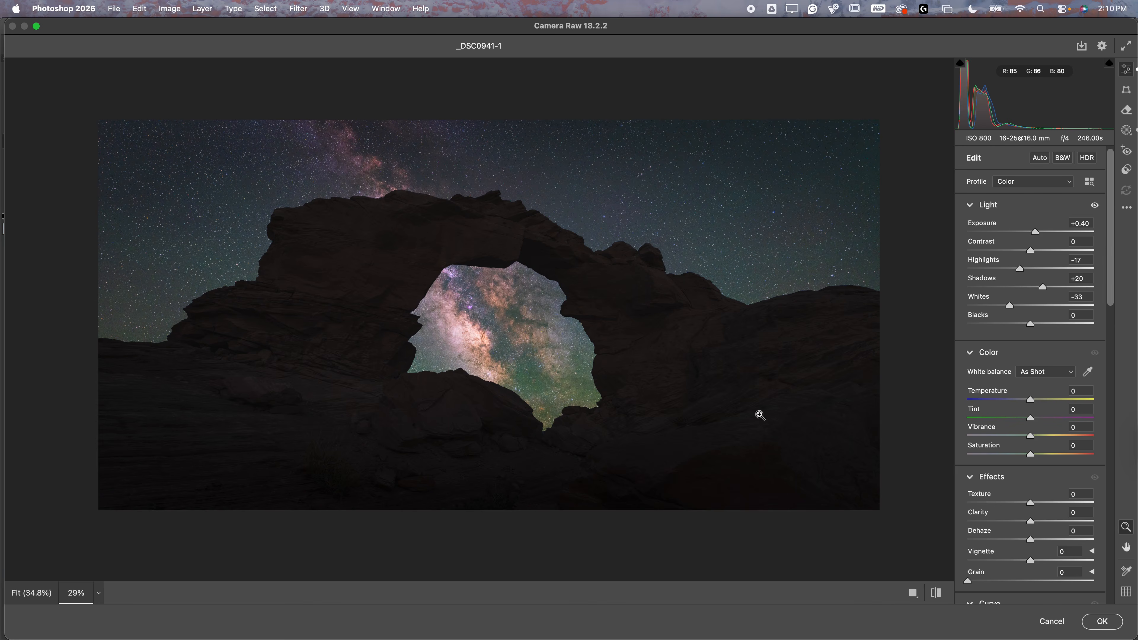
left_click(1101, 621)
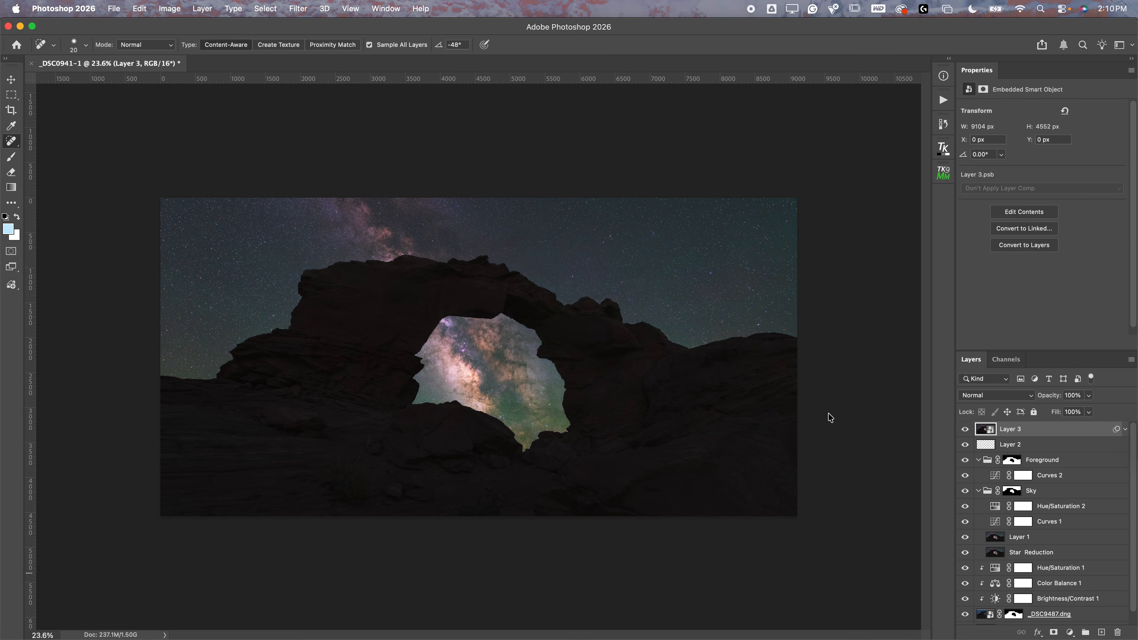
Step: Compare the original composite of only the _DSC9487.dng and _DSC0941.dng layers with the finished Layer 3
scroll(1046, 500, "down", 2)
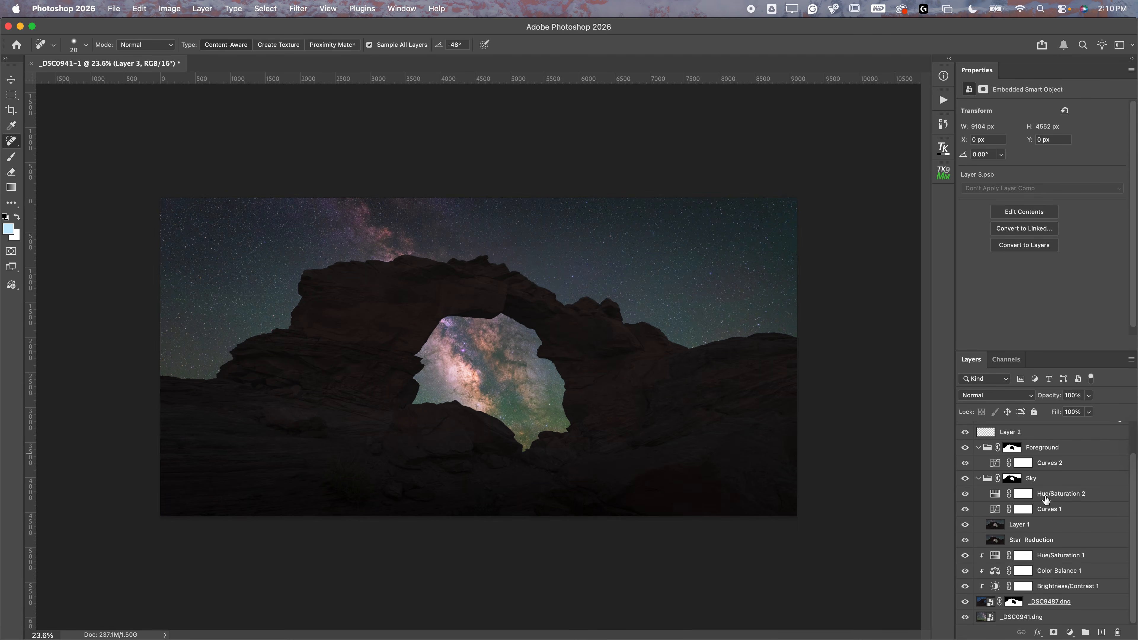
left_click(965, 601, "alt")
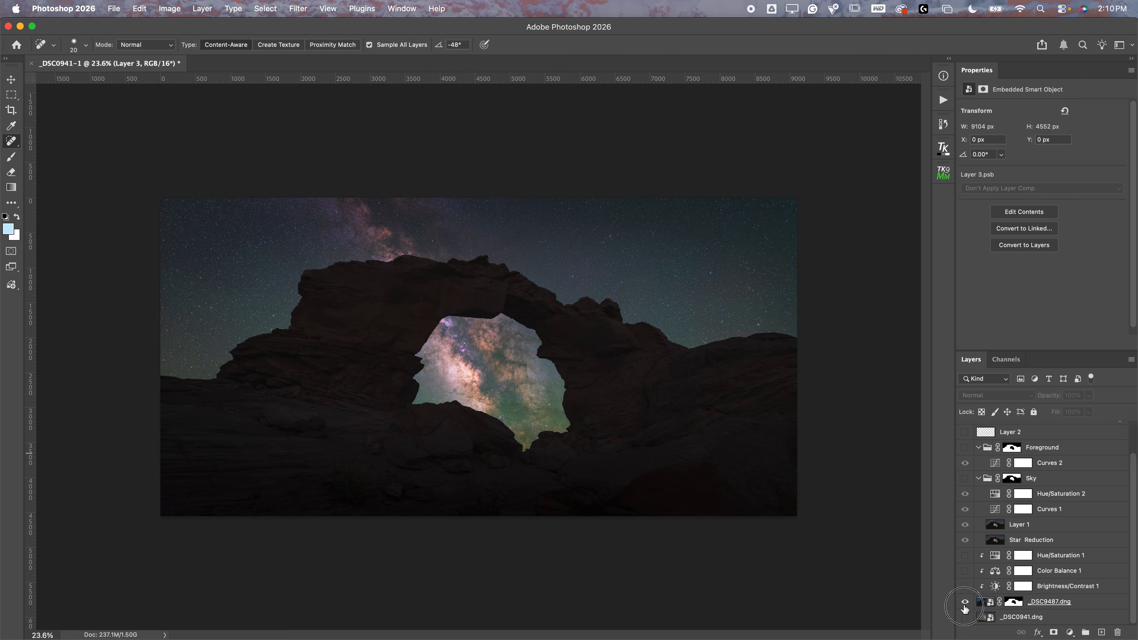
left_click(964, 617, "alt")
left_click(964, 601)
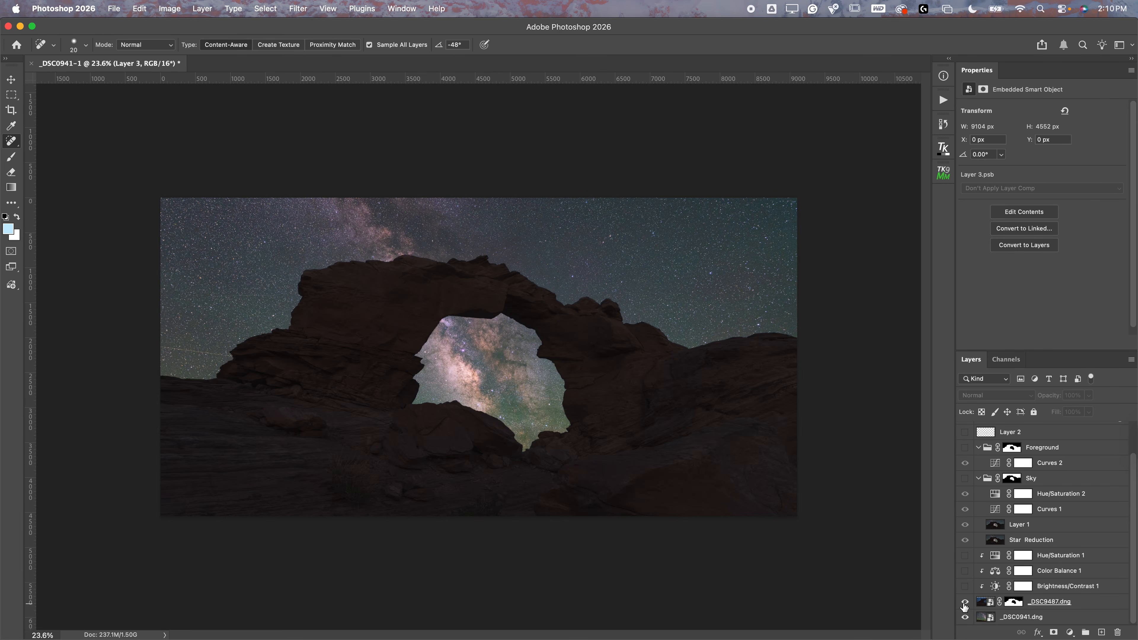
scroll(964, 584, "up", 2)
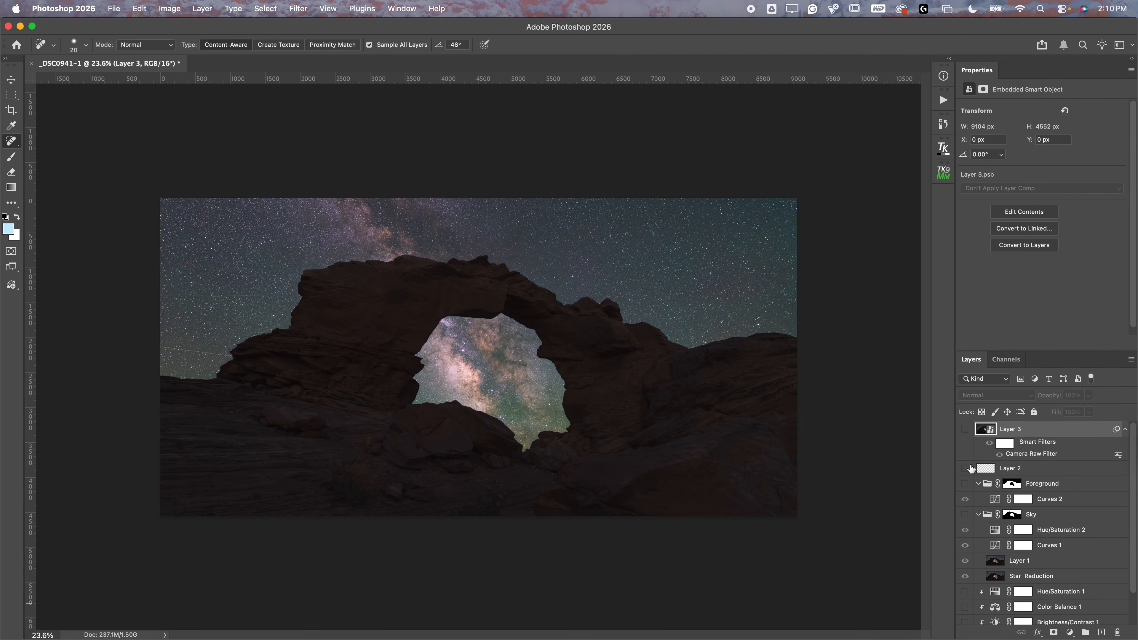
left_click(964, 429)
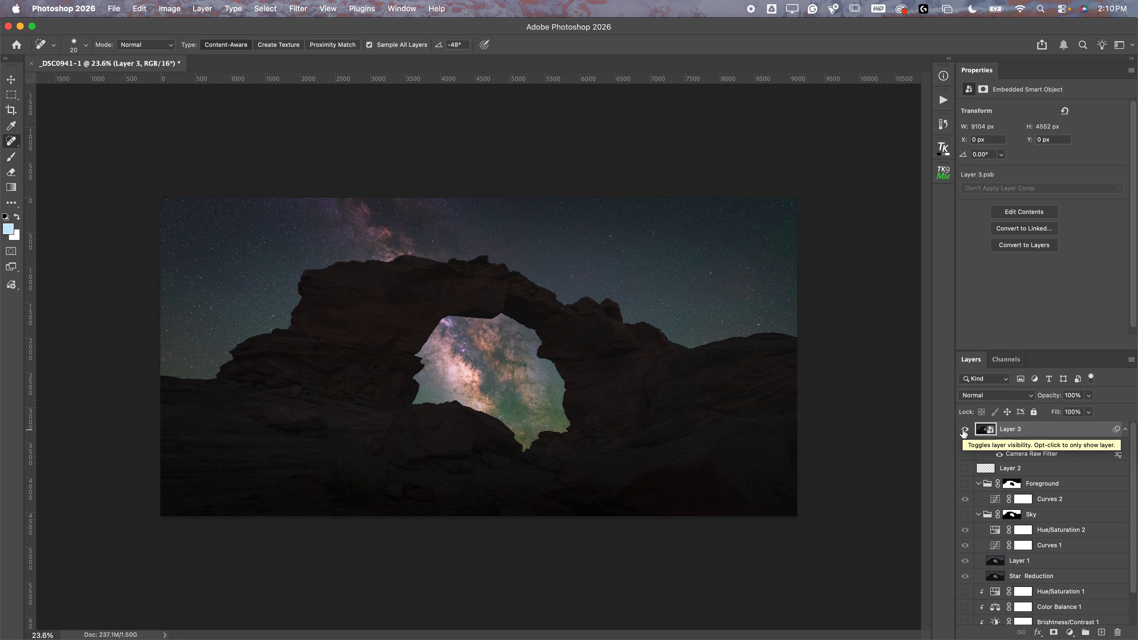